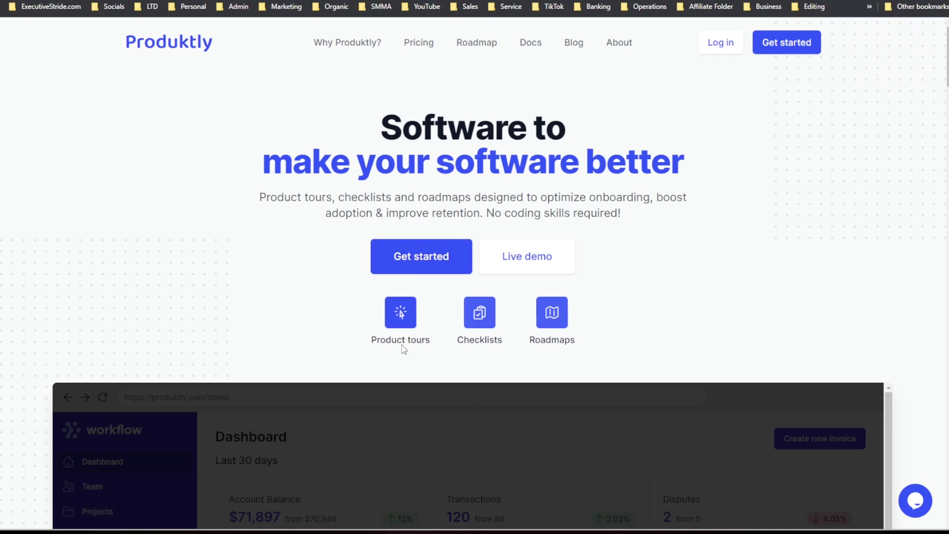
Start the embedded product tour demo and advance through its demo notice, Stats and Transactions steps.
{"action": "scroll", "coordinate": [515, 350], "scroll_direction": "down", "scroll_amount": 4}
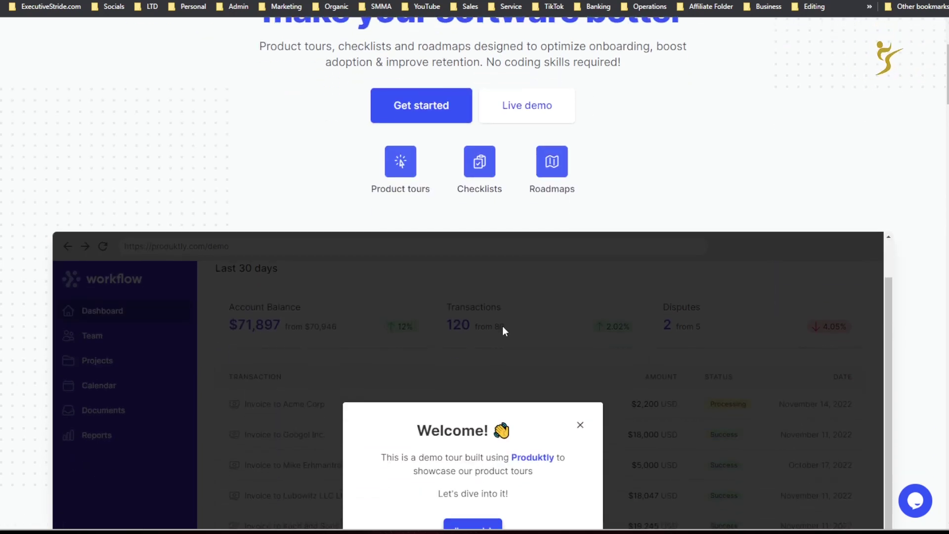
{"action": "scroll", "coordinate": [503, 330], "scroll_direction": "down", "scroll_amount": 6}
{"action": "left_click", "coordinate": [461, 234]}
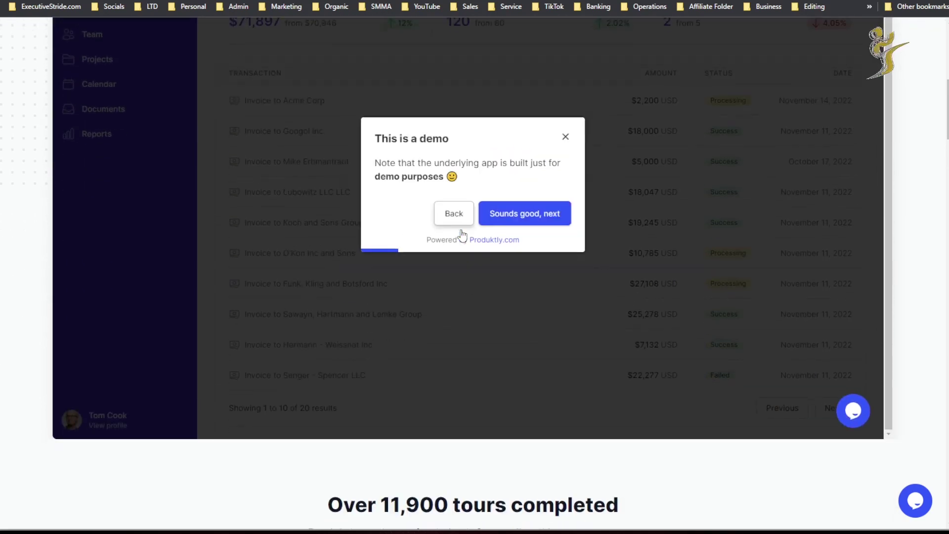
{"action": "left_click", "coordinate": [543, 210]}
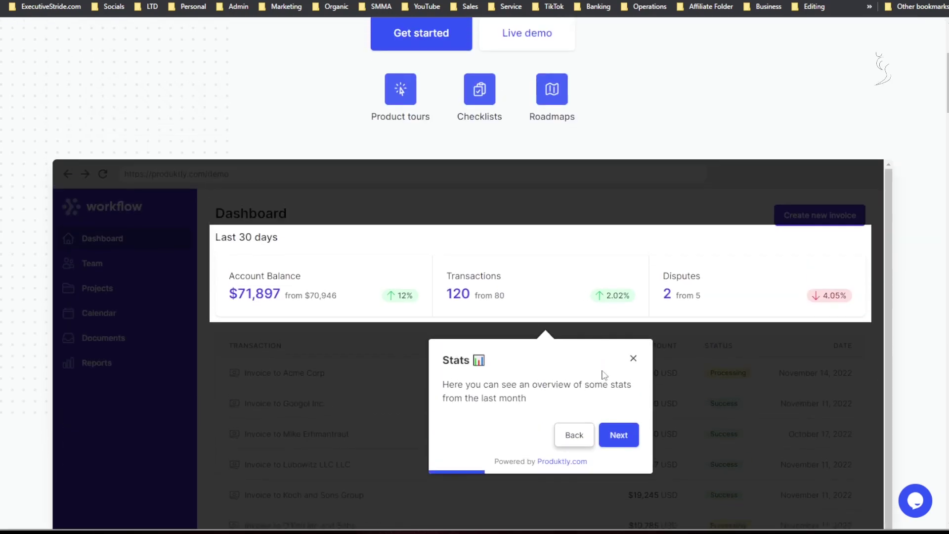
{"action": "left_click", "coordinate": [615, 434]}
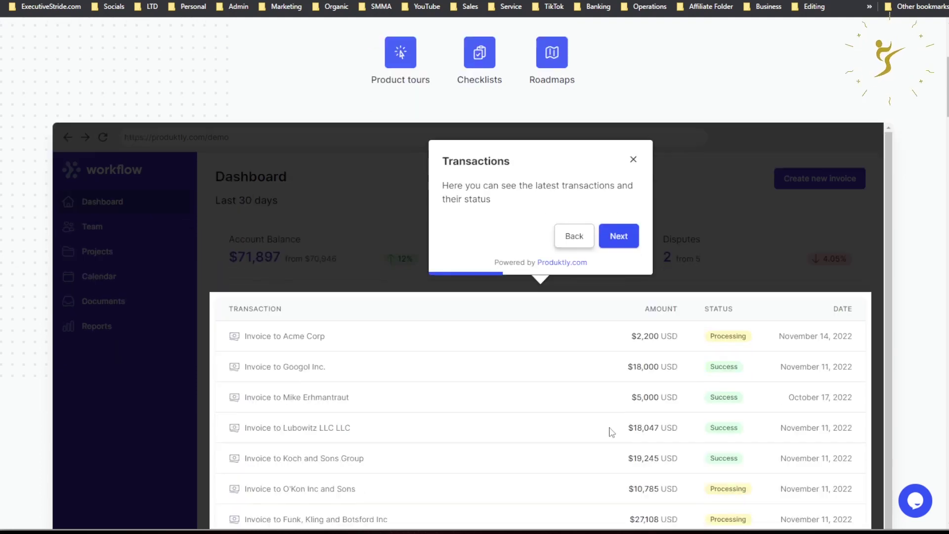
{"action": "left_click", "coordinate": [619, 59]}
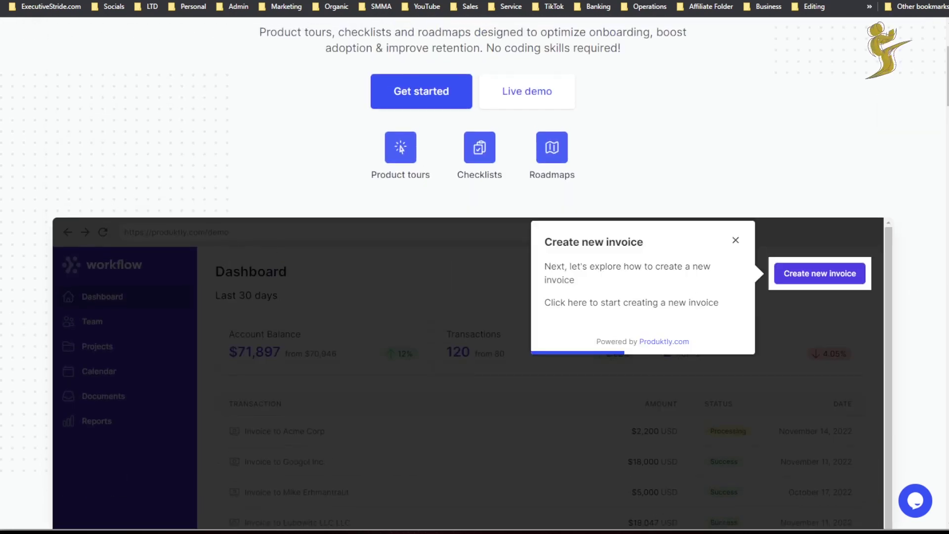
Follow the tour through creating and sending a new invoice with blank details, and finish the tour back on the dashboard.
{"action": "left_click", "coordinate": [808, 281]}
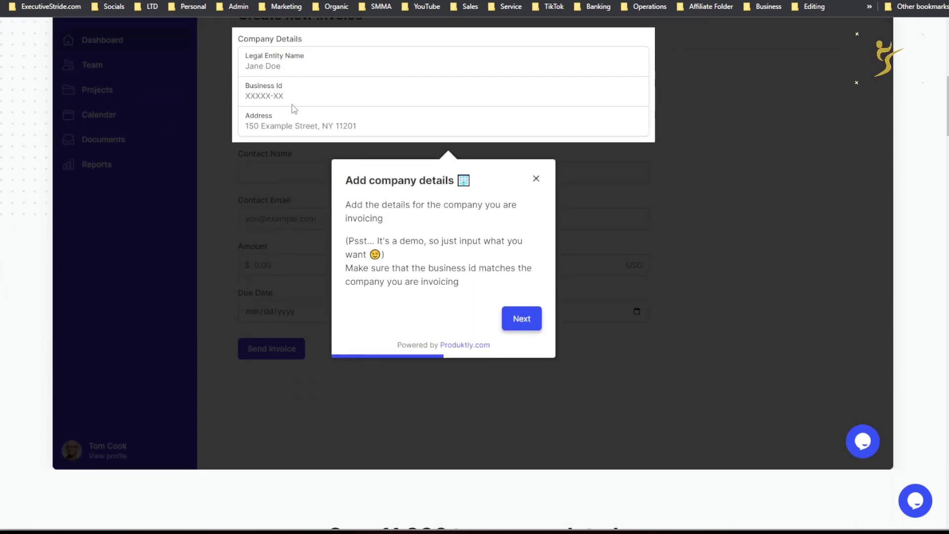
{"action": "left_click", "coordinate": [523, 319]}
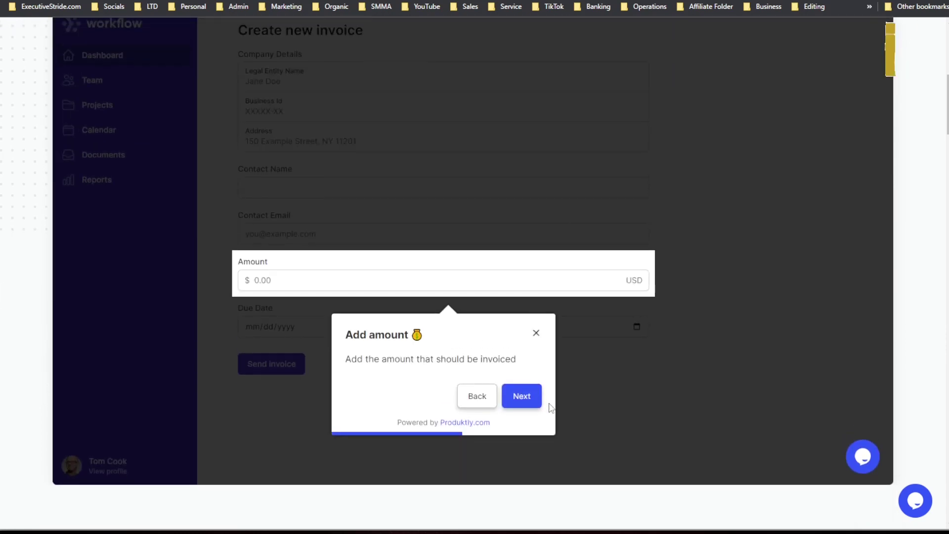
{"action": "left_click", "coordinate": [533, 396]}
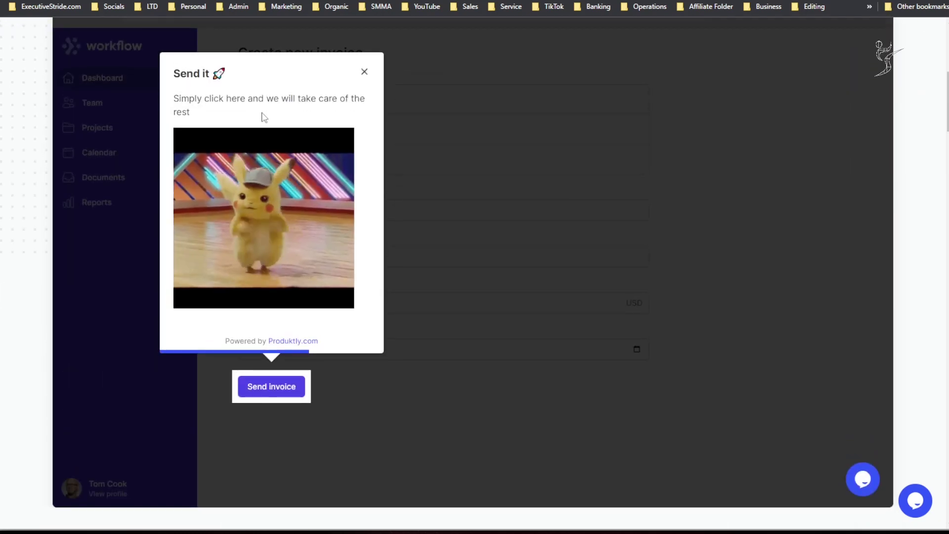
{"action": "left_click", "coordinate": [265, 386]}
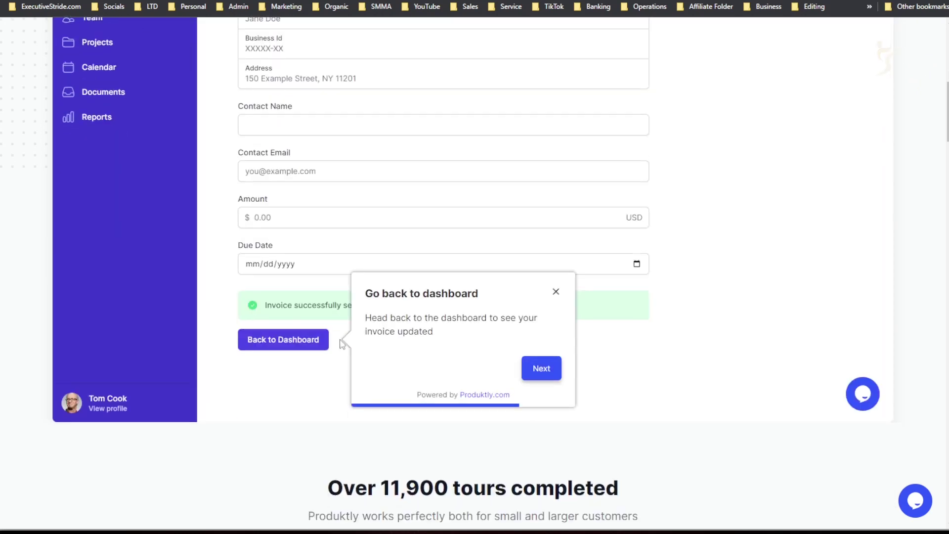
{"action": "left_click", "coordinate": [536, 302]}
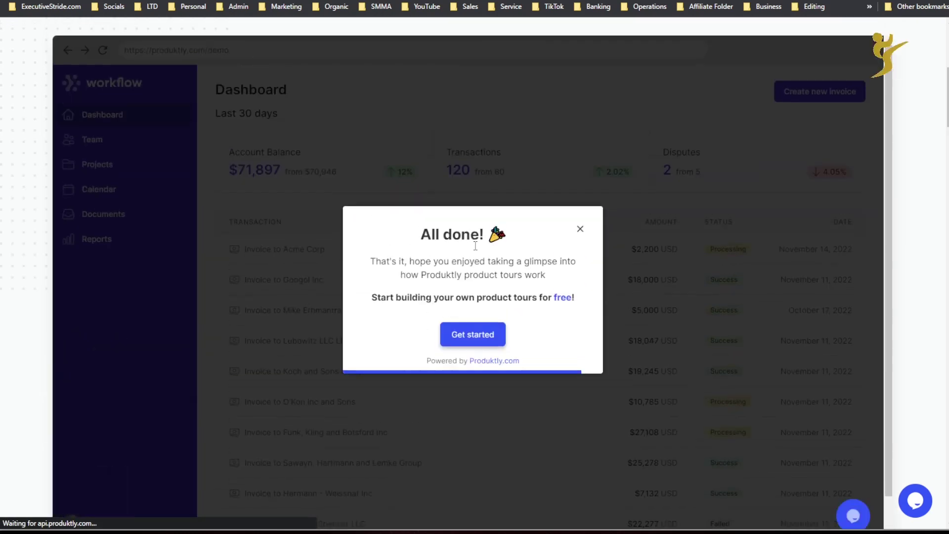
{"action": "left_click", "coordinate": [477, 326]}
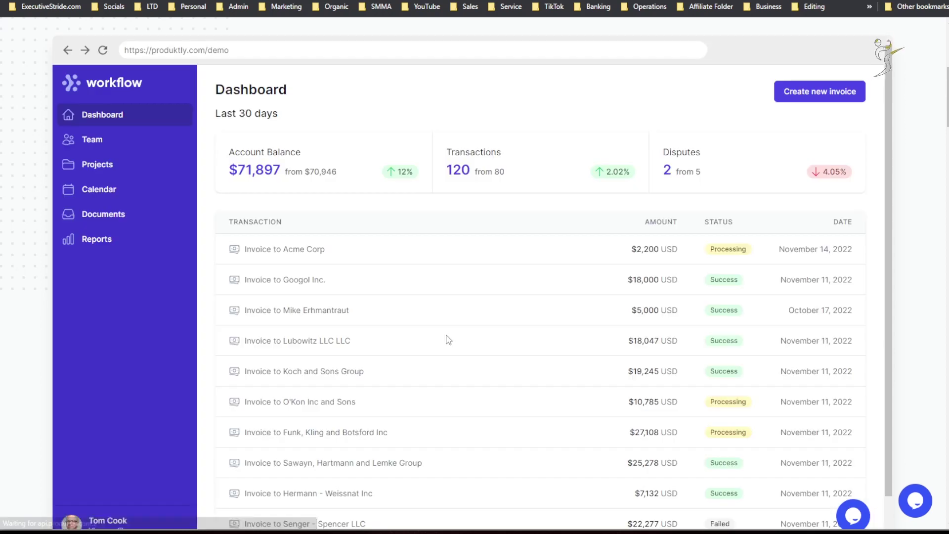
Examine the home page's usage statistics, product tour features and no-code editor section down to the pricing plans.
{"action": "scroll", "coordinate": [467, 177], "scroll_direction": "down", "scroll_amount": 10}
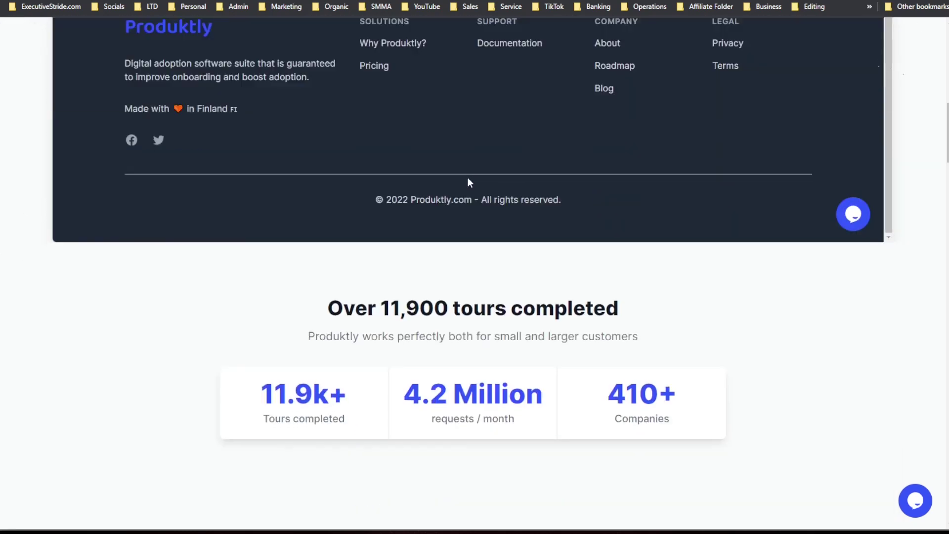
{"action": "scroll", "coordinate": [469, 177], "scroll_direction": "down", "scroll_amount": 4}
{"action": "left_click_drag", "start_coordinate": [346, 157], "coordinate": [434, 157]}
{"action": "left_click", "coordinate": [441, 156]}
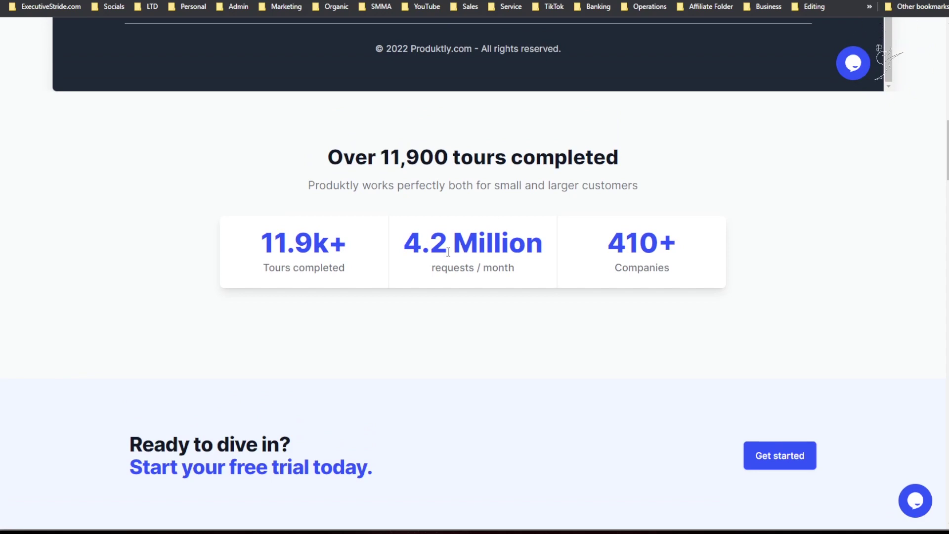
{"action": "scroll", "coordinate": [475, 253], "scroll_direction": "down", "scroll_amount": 2}
{"action": "left_click_drag", "start_coordinate": [626, 170], "coordinate": [639, 173]}
{"action": "scroll", "coordinate": [627, 189], "scroll_direction": "down", "scroll_amount": 15}
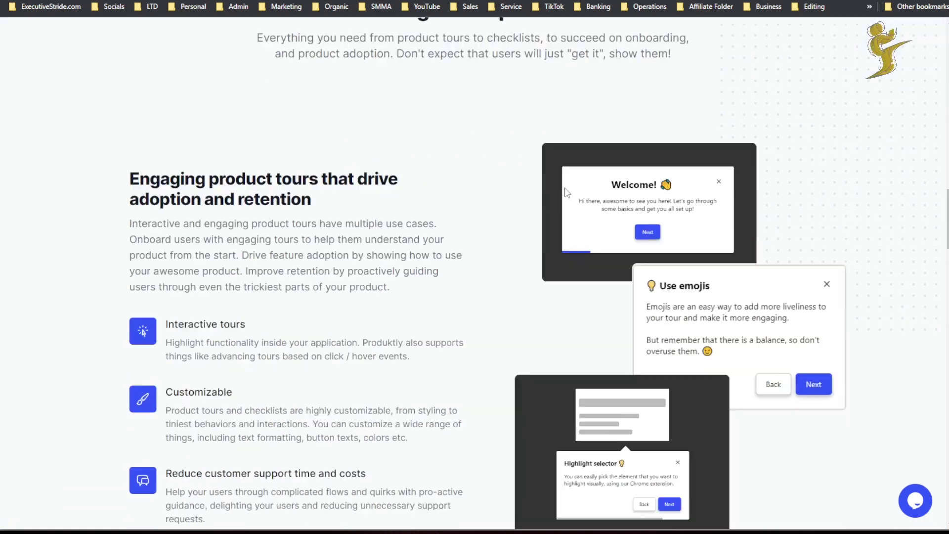
{"action": "scroll", "coordinate": [553, 219], "scroll_direction": "down", "scroll_amount": 20}
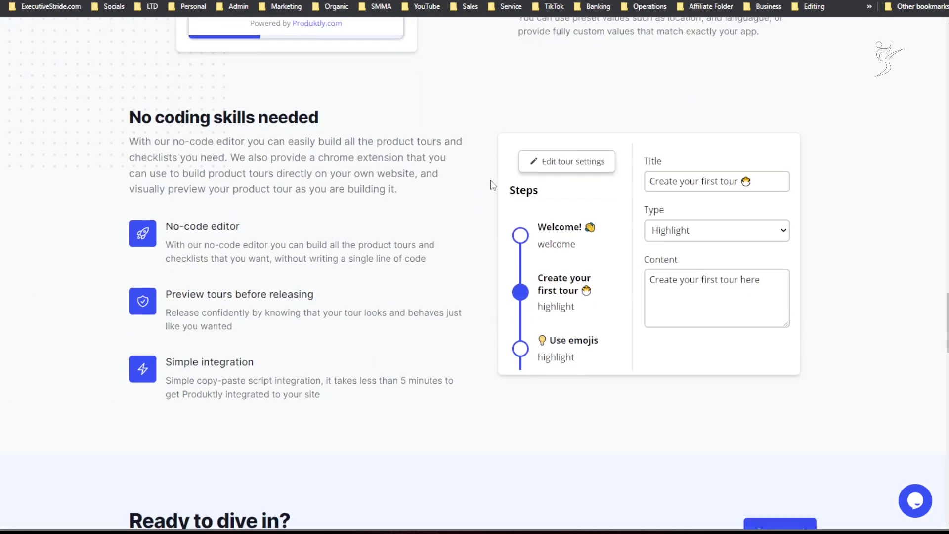
{"action": "scroll", "coordinate": [482, 209], "scroll_direction": "down", "scroll_amount": 6}
{"action": "scroll", "coordinate": [292, 212], "scroll_direction": "up", "scroll_amount": 3}
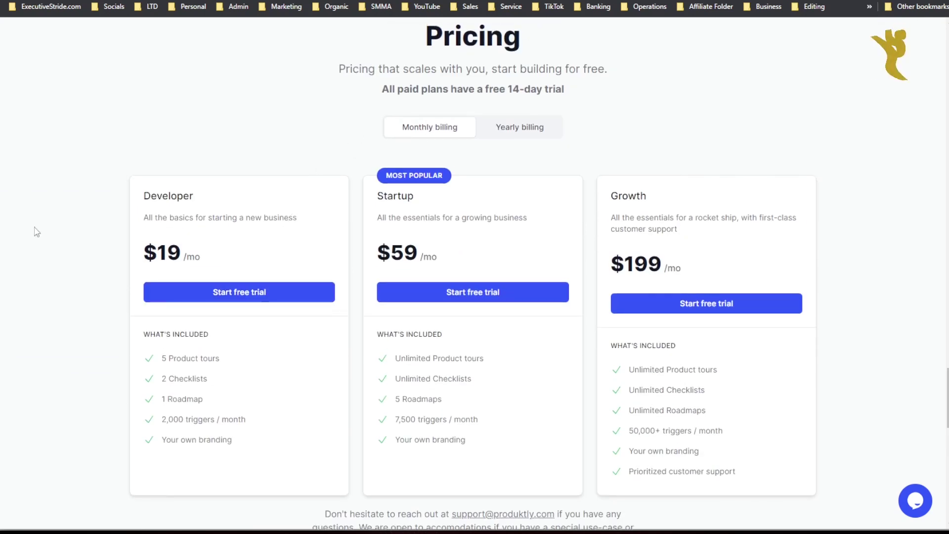
Examine the free trial offer and the Developer plan's monthly price and included features.
{"action": "left_click_drag", "start_coordinate": [479, 107], "coordinate": [554, 112]}
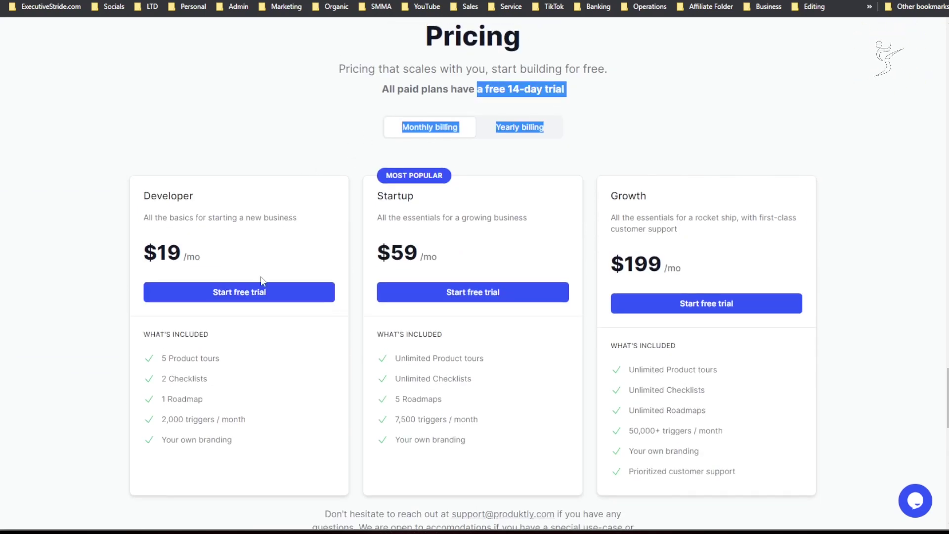
{"action": "scroll", "coordinate": [229, 296], "scroll_direction": "down", "scroll_amount": 2}
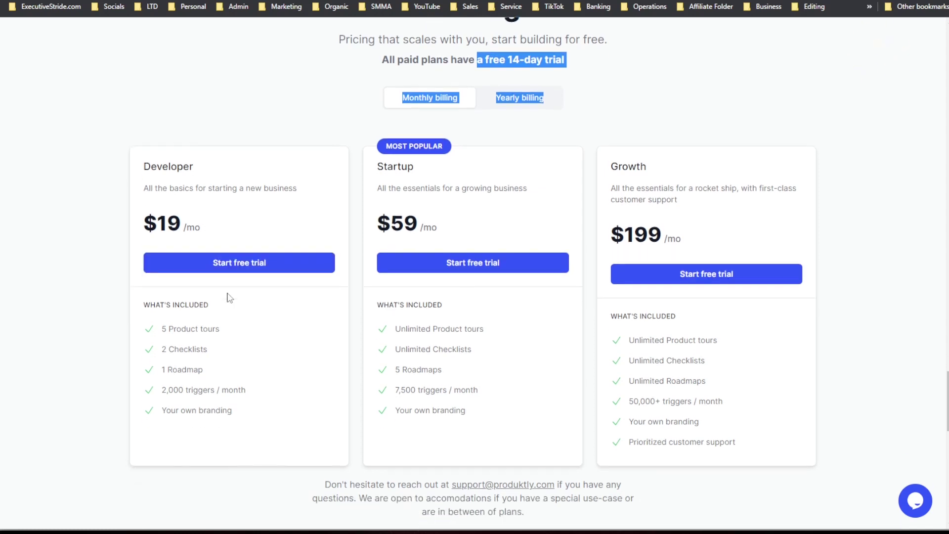
{"action": "left_click", "coordinate": [220, 299]}
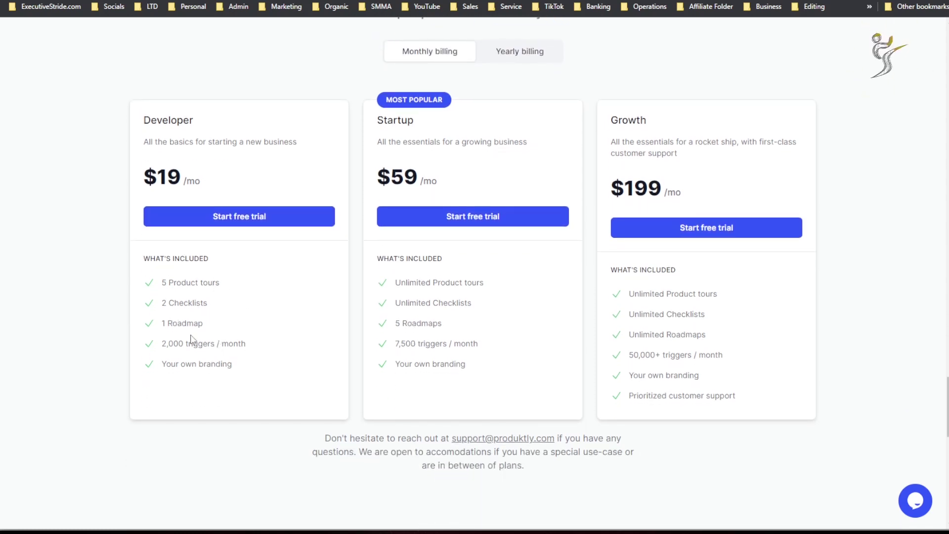
{"action": "left_click_drag", "start_coordinate": [188, 379], "coordinate": [260, 377]}
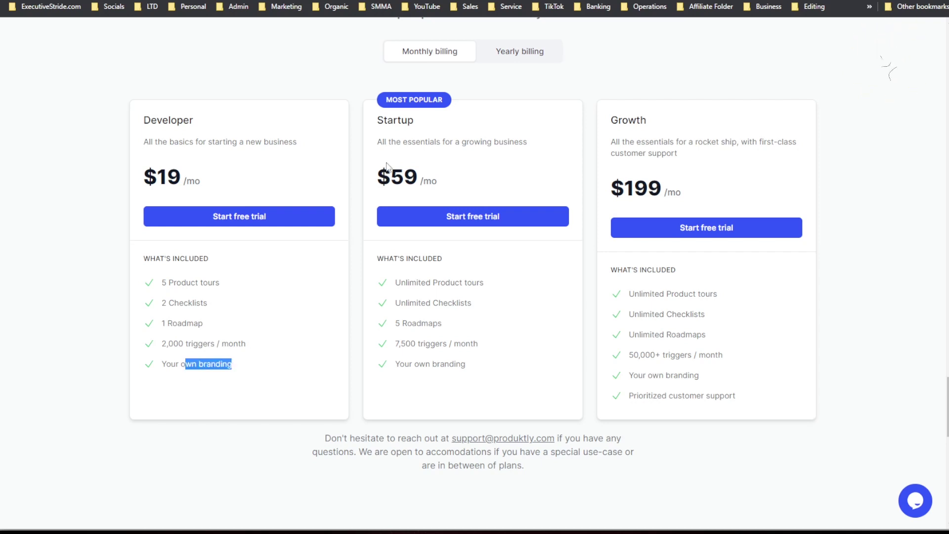
{"action": "left_click", "coordinate": [386, 131]}
{"action": "left_click_drag", "start_coordinate": [210, 166], "coordinate": [196, 173]}
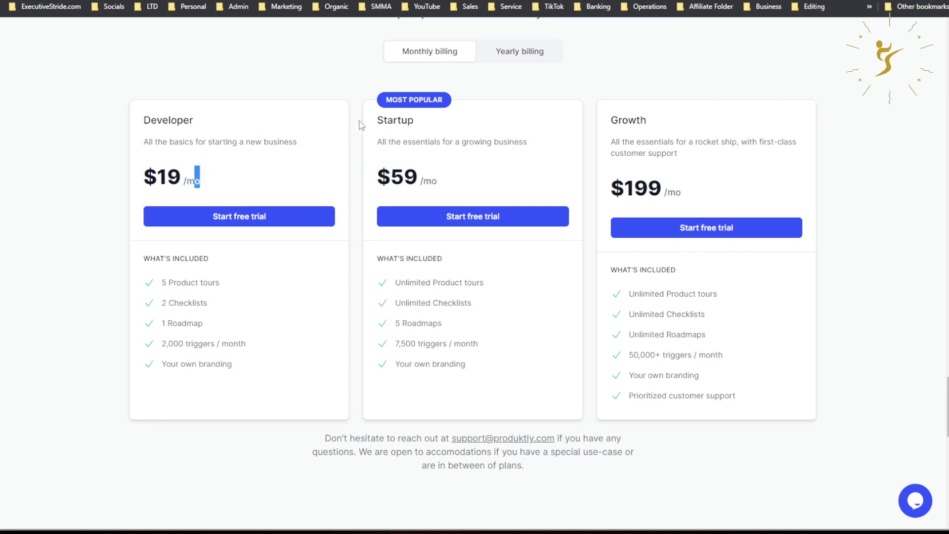
Examine the Startup plan's monthly price, product tours, checklists, roadmaps and trigger allowance.
{"action": "double_click", "coordinate": [400, 116]}
{"action": "left_click_drag", "start_coordinate": [391, 173], "coordinate": [452, 189]}
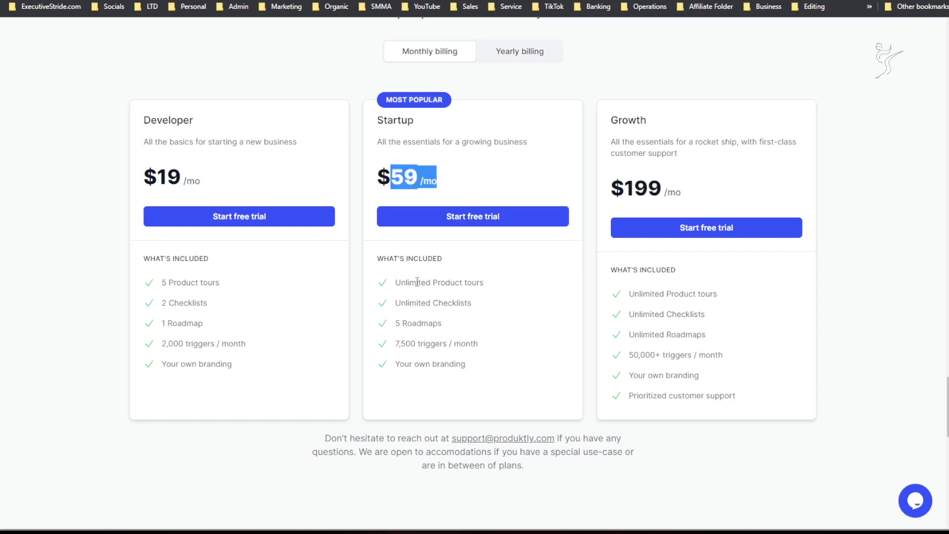
{"action": "left_click_drag", "start_coordinate": [417, 281], "coordinate": [456, 280]}
{"action": "left_click_drag", "start_coordinate": [406, 303], "coordinate": [466, 303]}
{"action": "left_click_drag", "start_coordinate": [402, 322], "coordinate": [463, 352]}
{"action": "left_click", "coordinate": [406, 340]}
{"action": "left_click", "coordinate": [436, 375]}
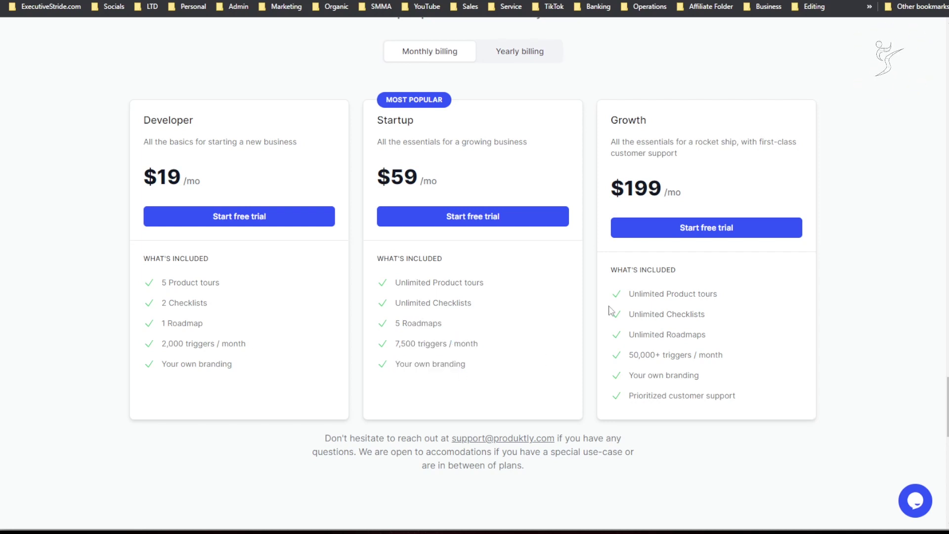
Examine the Growth plan's monthly price, checklists, roadmaps and trigger allowance.
{"action": "left_click_drag", "start_coordinate": [623, 188], "coordinate": [647, 188]}
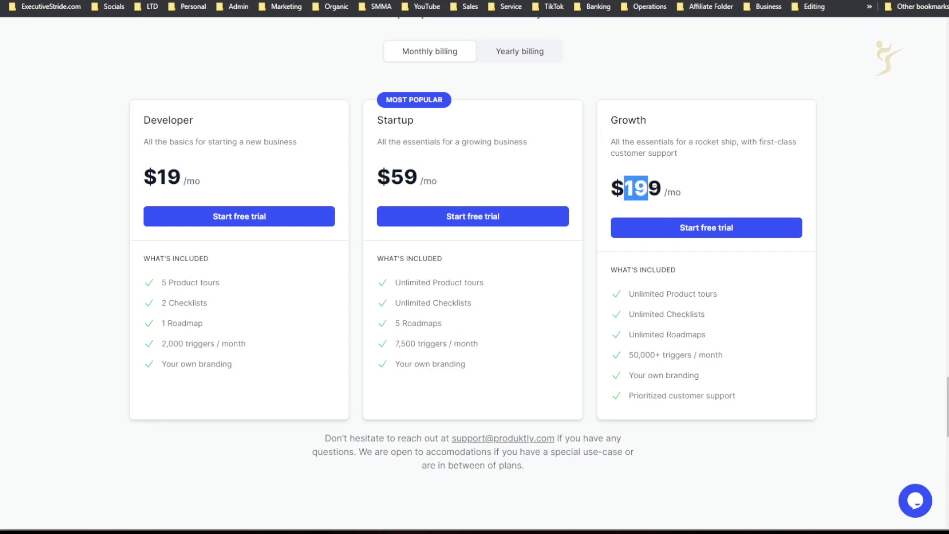
{"action": "left_click_drag", "start_coordinate": [659, 315], "coordinate": [692, 335]}
{"action": "left_click_drag", "start_coordinate": [635, 354], "coordinate": [658, 355]}
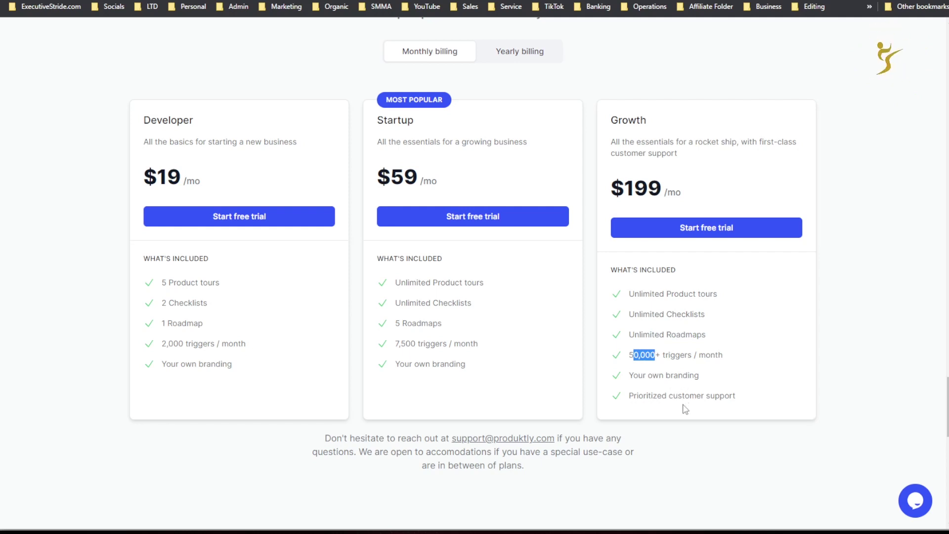
Skim the home page sections above and below the pricing plans and return to the pricing section.
{"action": "scroll", "coordinate": [677, 401], "scroll_direction": "up", "scroll_amount": 4}
{"action": "scroll", "coordinate": [675, 398], "scroll_direction": "up", "scroll_amount": 8}
{"action": "scroll", "coordinate": [682, 397], "scroll_direction": "down", "scroll_amount": 20}
{"action": "scroll", "coordinate": [695, 396], "scroll_direction": "up", "scroll_amount": 8}
{"action": "scroll", "coordinate": [695, 396], "scroll_direction": "up", "scroll_amount": 17}
{"action": "scroll", "coordinate": [643, 380], "scroll_direction": "down", "scroll_amount": 1}
{"action": "scroll", "coordinate": [686, 346], "scroll_direction": "down", "scroll_amount": 20}
{"action": "scroll", "coordinate": [692, 332], "scroll_direction": "up", "scroll_amount": 11}
{"action": "scroll", "coordinate": [699, 332], "scroll_direction": "up", "scroll_amount": 1}
{"action": "left_click", "coordinate": [317, 317]}
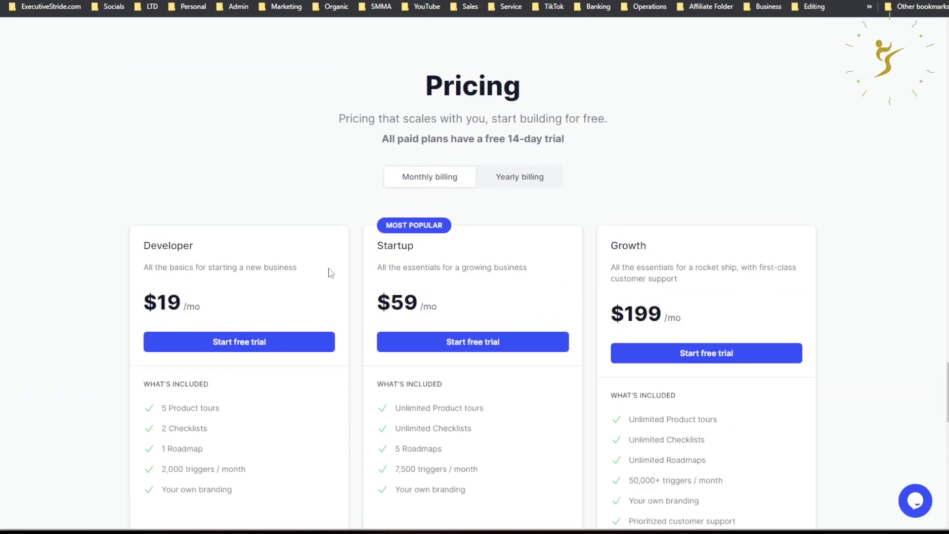
Recheck the Growth plan's price and its list of included features for comparison.
{"action": "left_click_drag", "start_coordinate": [629, 293], "coordinate": [640, 300]}
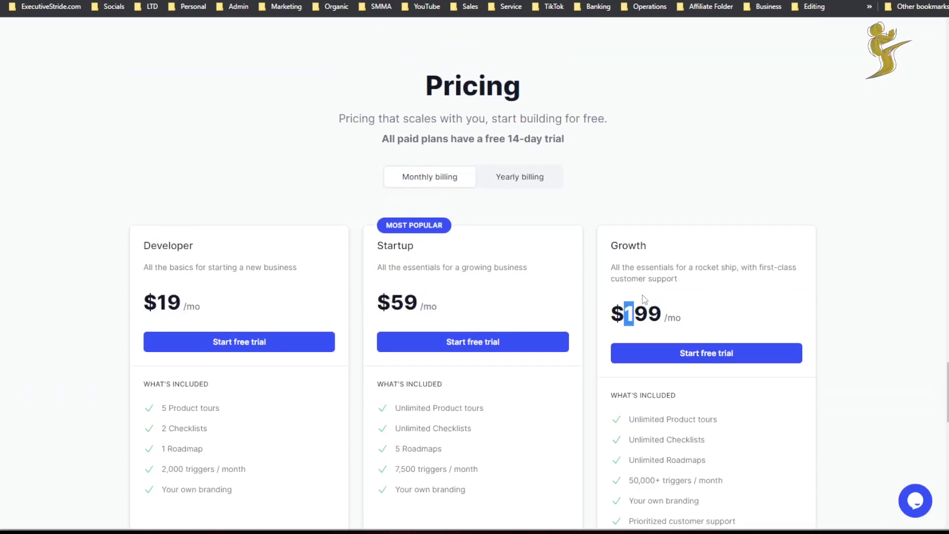
{"action": "left_click", "coordinate": [649, 303]}
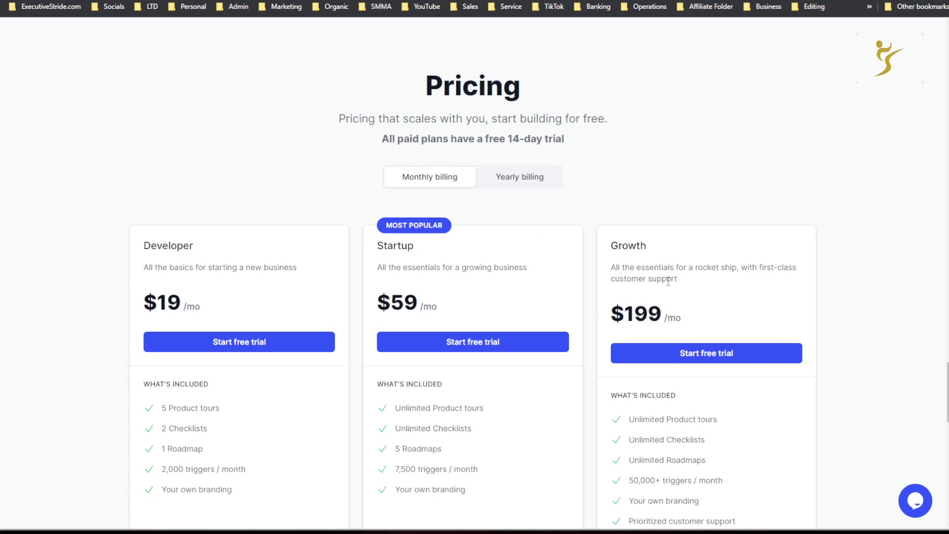
{"action": "scroll", "coordinate": [692, 321], "scroll_direction": "down", "scroll_amount": 2}
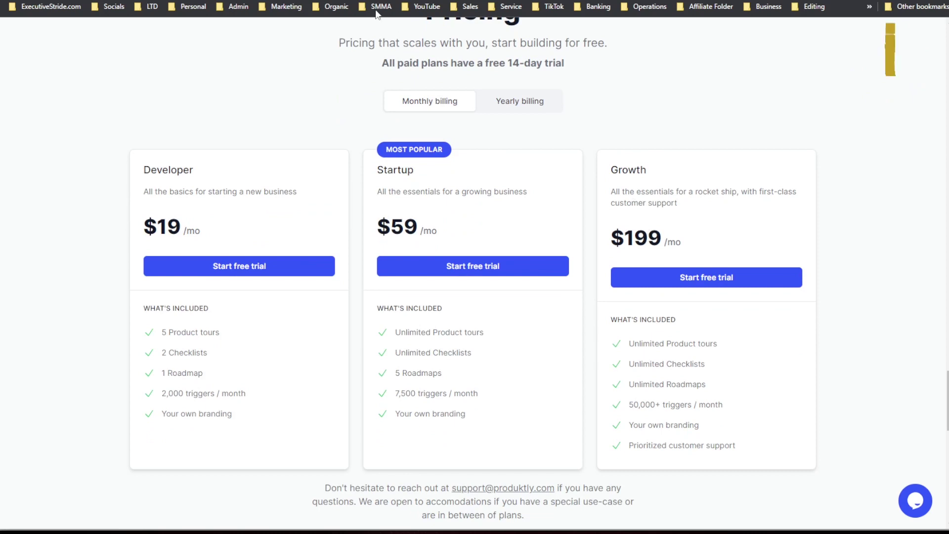
{"action": "left_click_drag", "start_coordinate": [665, 364], "coordinate": [744, 422]}
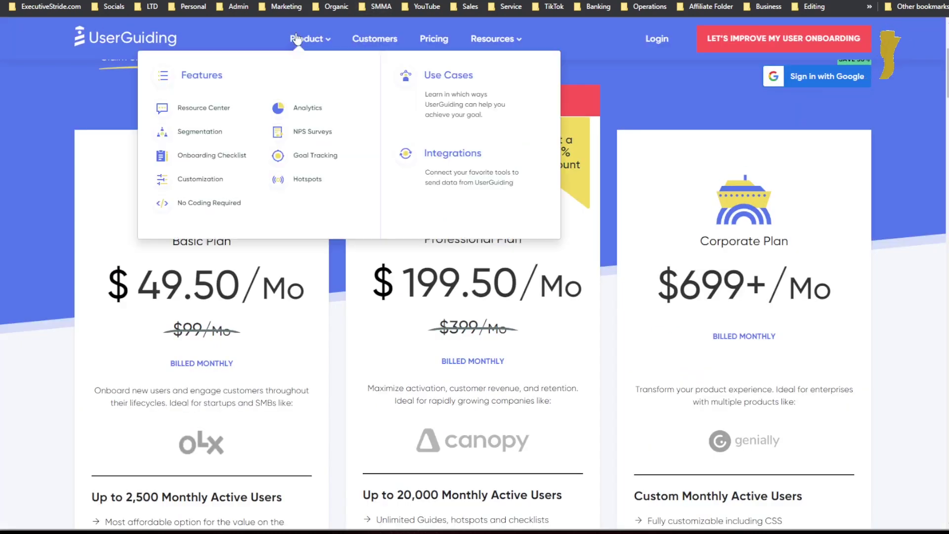
Compare the prices of UserGuiding's Professional and Corporate plans and check the Professional plan's monthly active user limit.
{"action": "scroll", "coordinate": [377, 120], "scroll_direction": "down", "scroll_amount": 3}
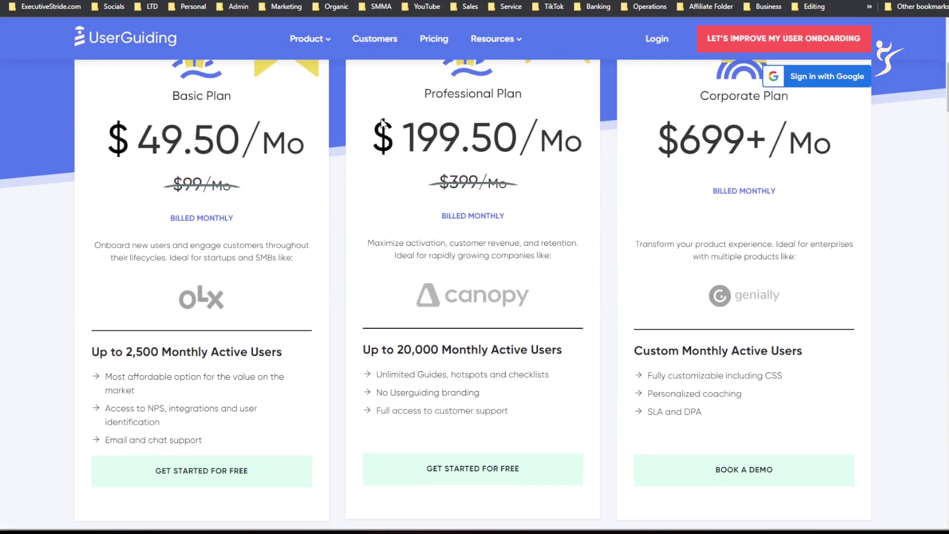
{"action": "scroll", "coordinate": [377, 120], "scroll_direction": "up", "scroll_amount": 1}
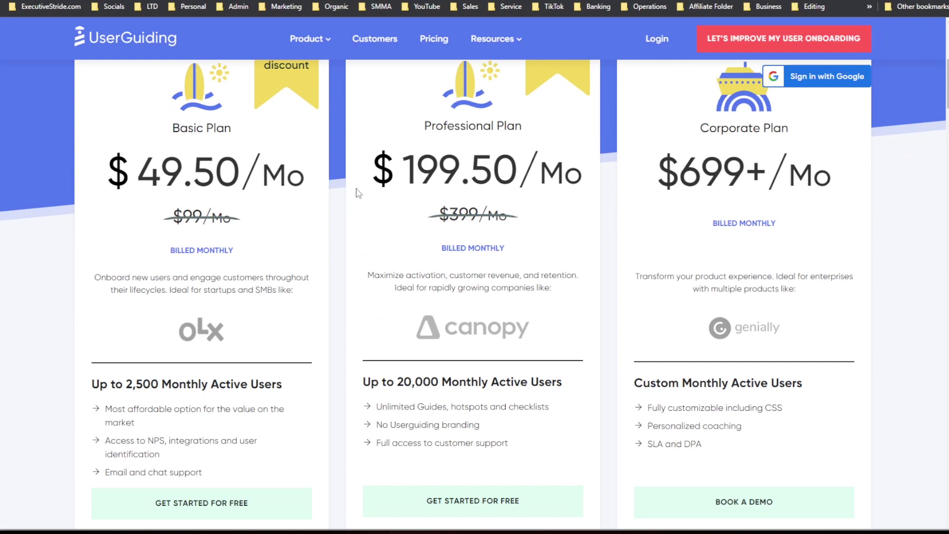
{"action": "left_click_drag", "start_coordinate": [519, 164], "coordinate": [536, 165]}
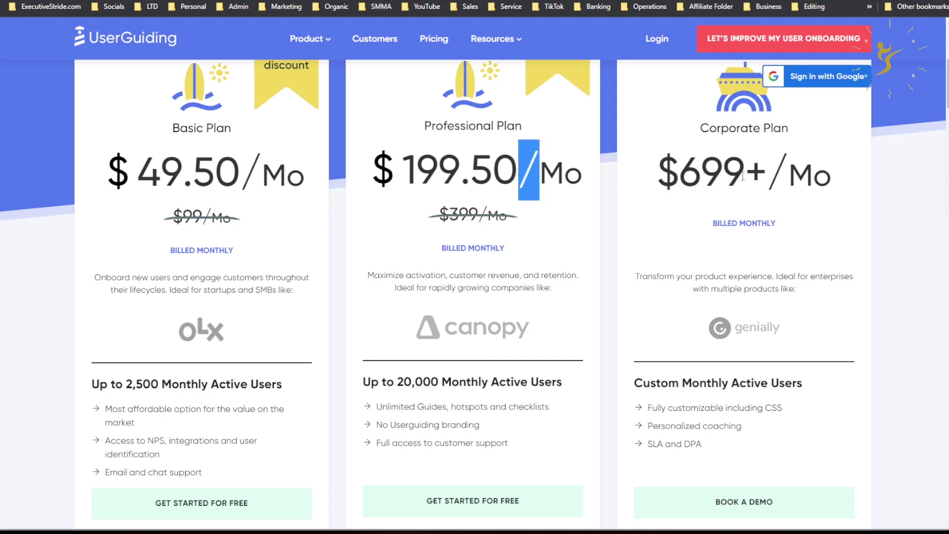
{"action": "left_click_drag", "start_coordinate": [701, 173], "coordinate": [717, 174]}
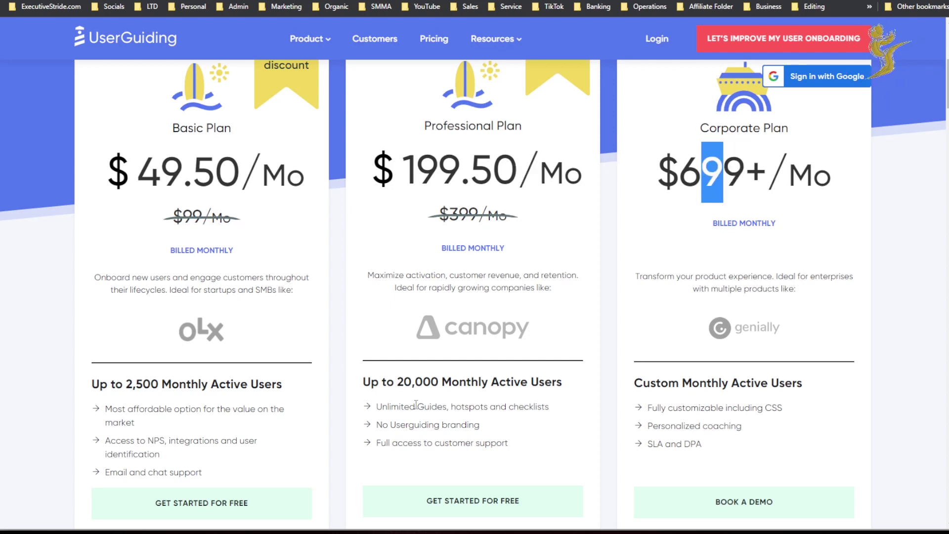
{"action": "left_click_drag", "start_coordinate": [397, 381], "coordinate": [364, 381]}
{"action": "left_click_drag", "start_coordinate": [416, 165], "coordinate": [507, 220]}
{"action": "left_click_drag", "start_coordinate": [387, 382], "coordinate": [423, 381]}
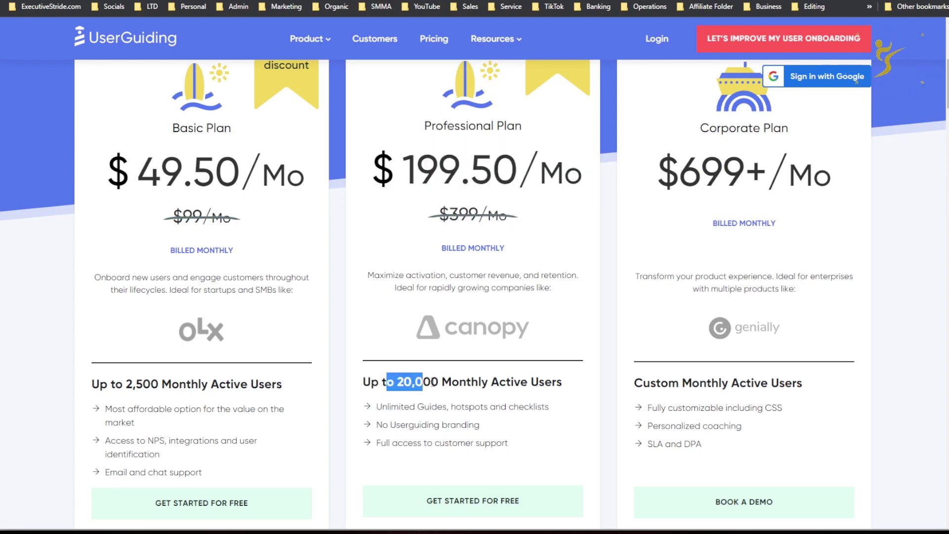
Read the Professional plan's listed features: unlimited guides, no UserGuiding branding and customer support access.
{"action": "left_click", "coordinate": [486, 379]}
{"action": "left_click_drag", "start_coordinate": [417, 406], "coordinate": [485, 407]}
{"action": "left_click_drag", "start_coordinate": [391, 424], "coordinate": [489, 431]}
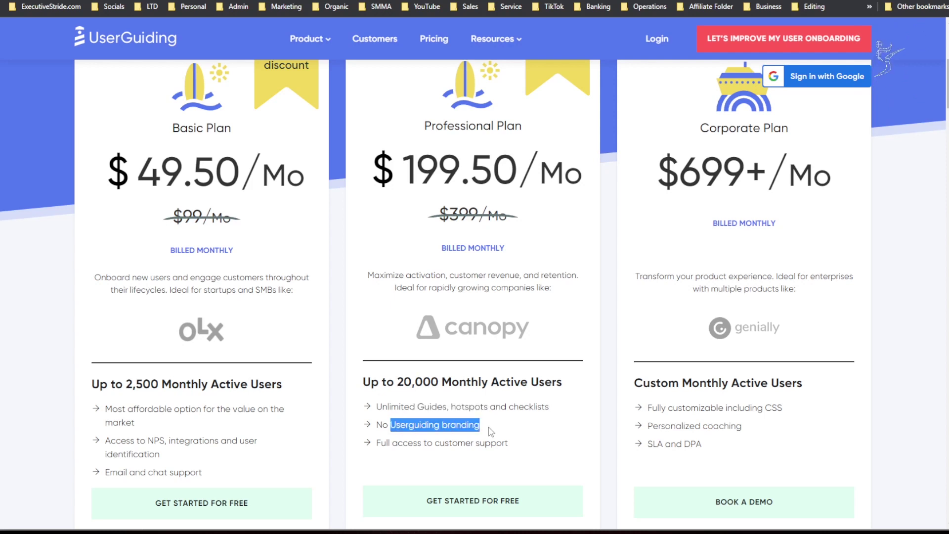
{"action": "left_click_drag", "start_coordinate": [418, 442], "coordinate": [529, 445]}
Read the Basic plan's listed features, including NPS, integrations and user identification.
{"action": "scroll", "coordinate": [530, 445], "scroll_direction": "down", "scroll_amount": 4}
{"action": "scroll", "coordinate": [99, 341], "scroll_direction": "up", "scroll_amount": 3}
{"action": "left_click_drag", "start_coordinate": [121, 346], "coordinate": [179, 334]}
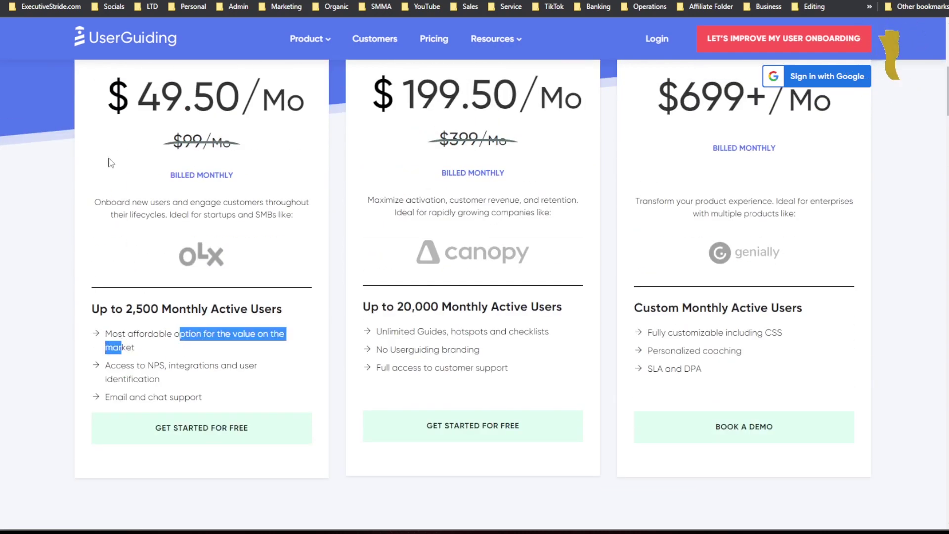
{"action": "left_click", "coordinate": [104, 336]}
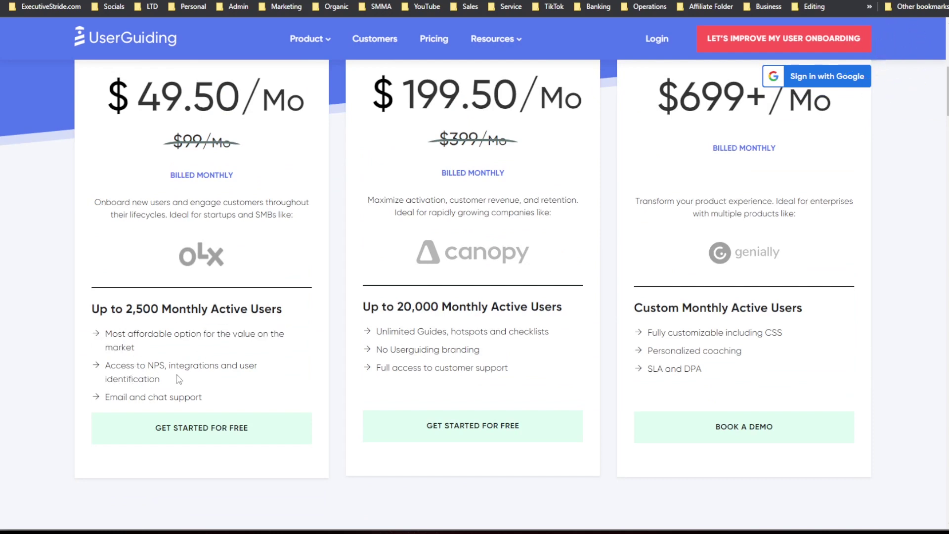
{"action": "left_click_drag", "start_coordinate": [119, 381], "coordinate": [186, 385]}
Compare the guide, hotspot, checklist and resource center allowances of the Basic, Professional and Corporate plans in the feature comparison table.
{"action": "scroll", "coordinate": [205, 377], "scroll_direction": "down", "scroll_amount": 9}
{"action": "scroll", "coordinate": [254, 324], "scroll_direction": "down", "scroll_amount": 2}
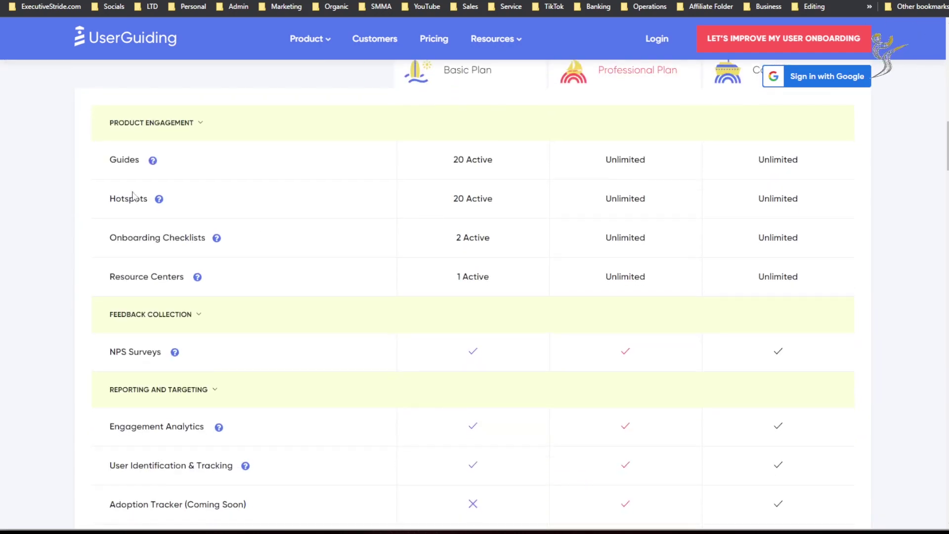
{"action": "left_click_drag", "start_coordinate": [195, 181], "coordinate": [557, 176]}
{"action": "left_click", "coordinate": [506, 180]}
{"action": "scroll", "coordinate": [483, 224], "scroll_direction": "up", "scroll_amount": 10}
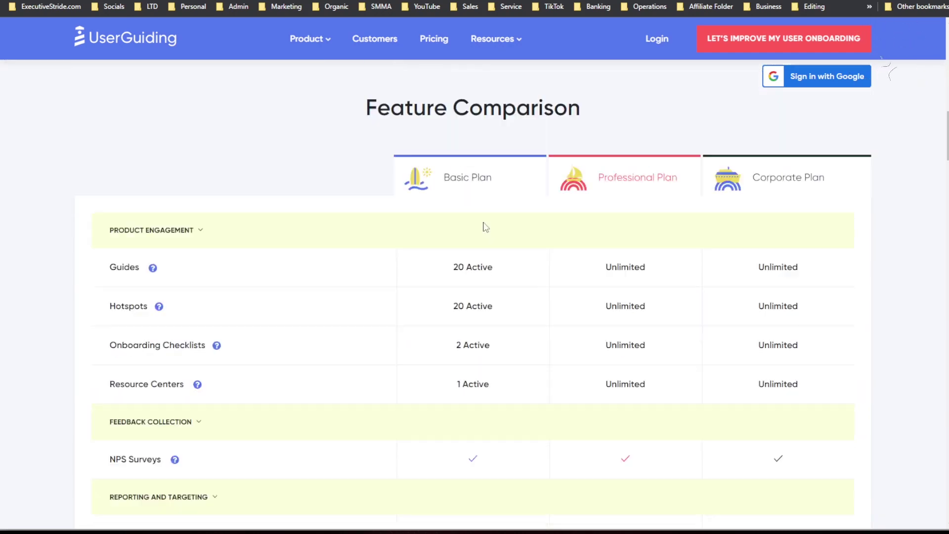
{"action": "scroll", "coordinate": [201, 206], "scroll_direction": "down", "scroll_amount": 10}
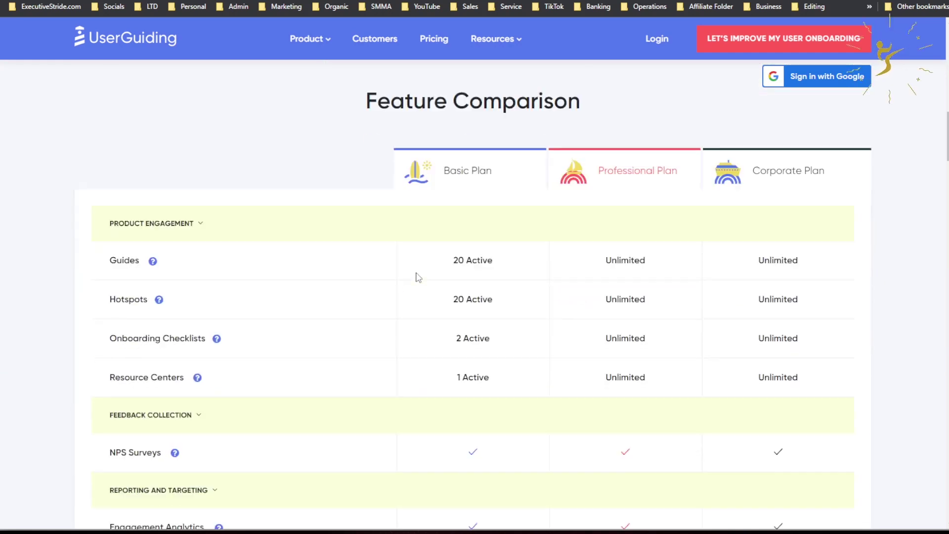
{"action": "left_click_drag", "start_coordinate": [417, 276], "coordinate": [518, 333]}
{"action": "left_click", "coordinate": [463, 268]}
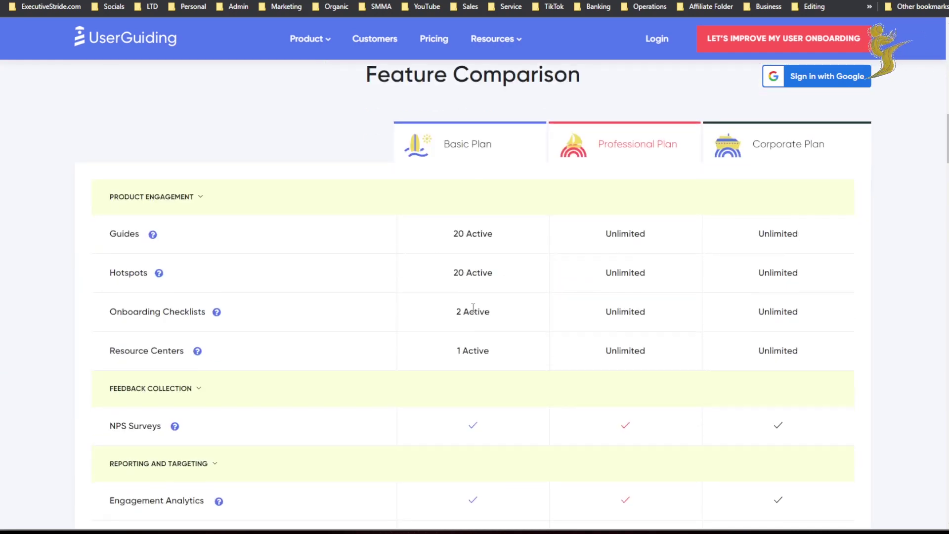
{"action": "scroll", "coordinate": [506, 272], "scroll_direction": "down", "scroll_amount": 1}
{"action": "scroll", "coordinate": [457, 272], "scroll_direction": "down", "scroll_amount": 2}
{"action": "left_click_drag", "start_coordinate": [629, 131], "coordinate": [642, 124]}
Switch to the Appcues pricing page and check the Essentials and Growth plans' monthly prices.
{"action": "scroll", "coordinate": [467, 302], "scroll_direction": "down", "scroll_amount": 5}
{"action": "scroll", "coordinate": [467, 301], "scroll_direction": "up", "scroll_amount": 2}
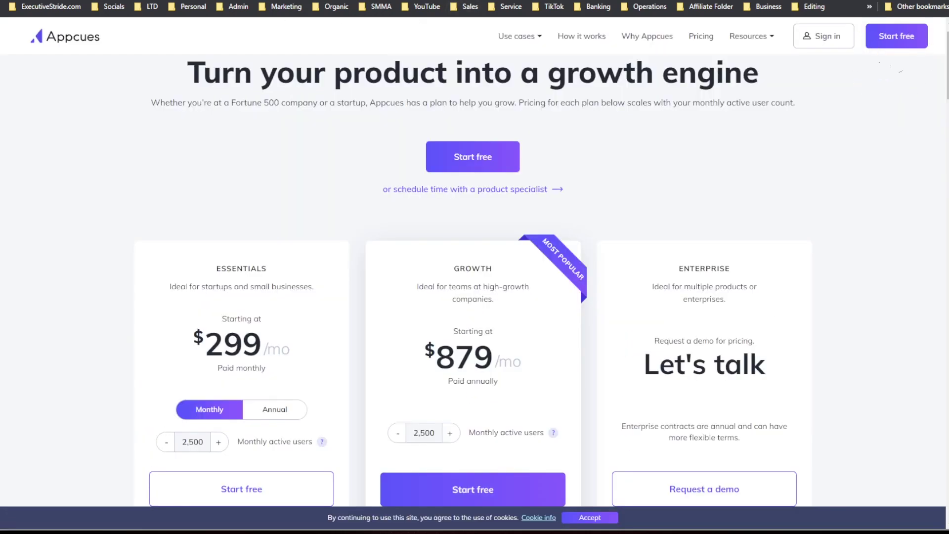
{"action": "scroll", "coordinate": [303, 186], "scroll_direction": "down", "scroll_amount": 2}
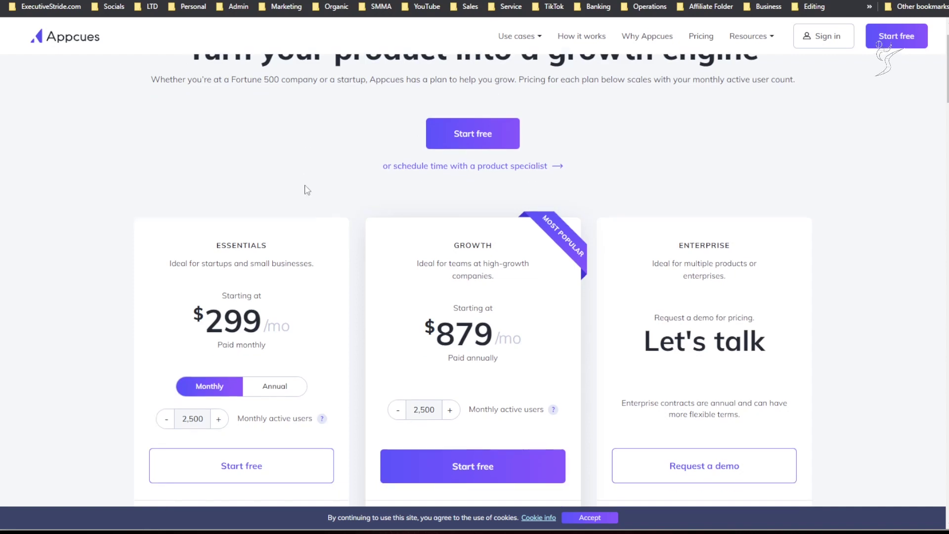
{"action": "left_click_drag", "start_coordinate": [232, 213], "coordinate": [275, 224]}
{"action": "left_click", "coordinate": [249, 228]}
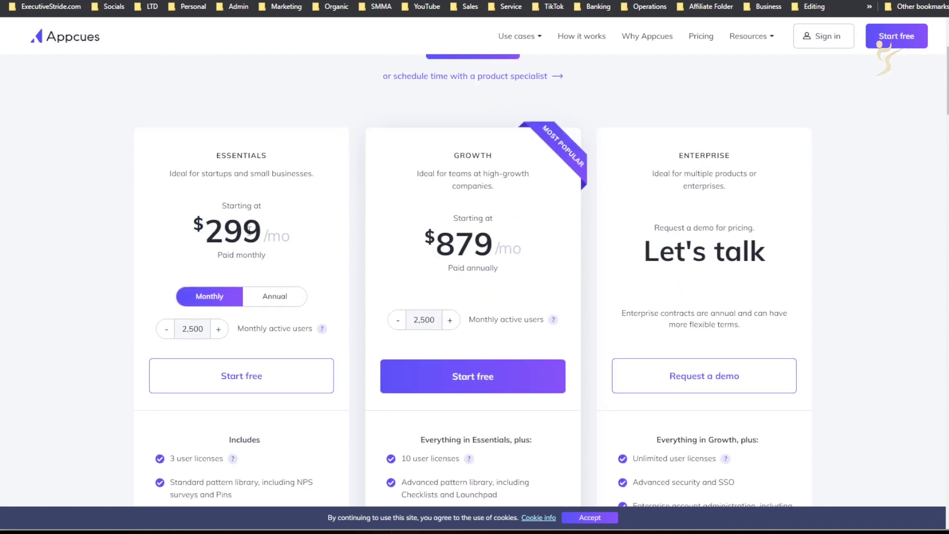
Examine the features included in Appcues' Essentials plan, such as insights and track events, alongside the other plans.
{"action": "scroll", "coordinate": [249, 366], "scroll_direction": "down", "scroll_amount": 4}
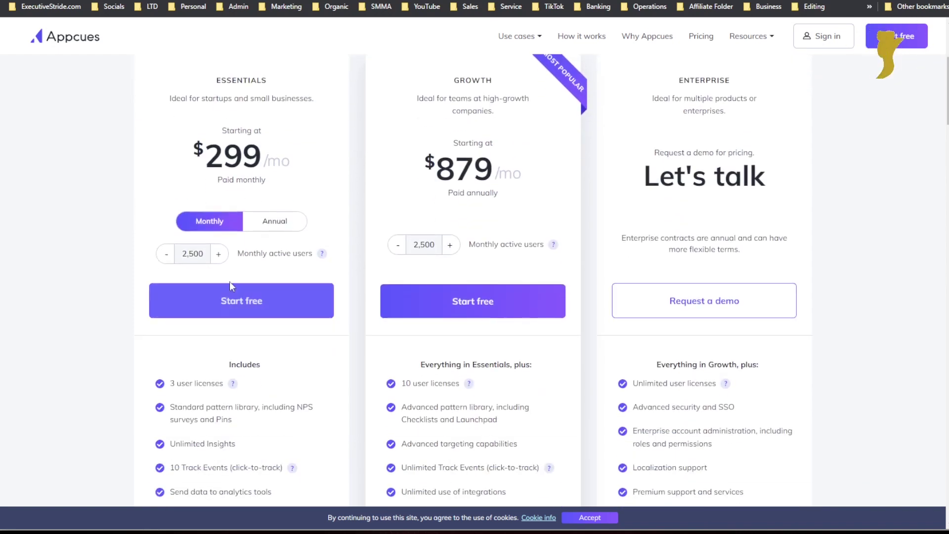
{"action": "scroll", "coordinate": [232, 254], "scroll_direction": "down", "scroll_amount": 2}
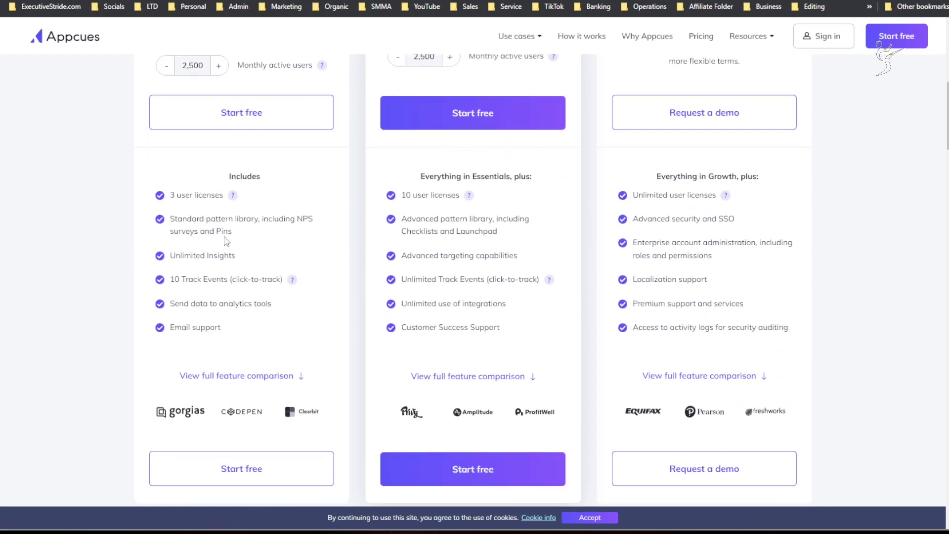
{"action": "scroll", "coordinate": [237, 230], "scroll_direction": "down", "scroll_amount": 2}
{"action": "left_click_drag", "start_coordinate": [207, 179], "coordinate": [270, 195]}
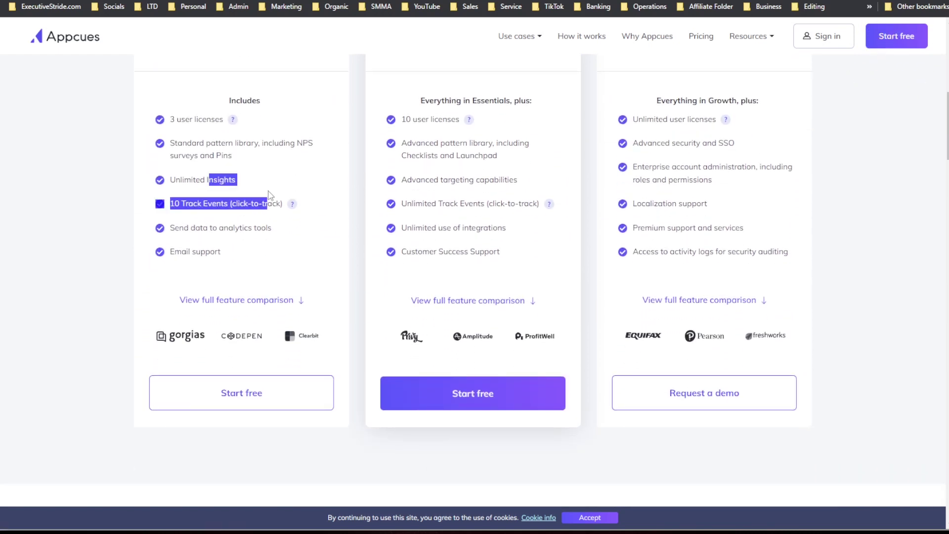
{"action": "left_click", "coordinate": [211, 200]}
{"action": "scroll", "coordinate": [295, 232], "scroll_direction": "down", "scroll_amount": 6}
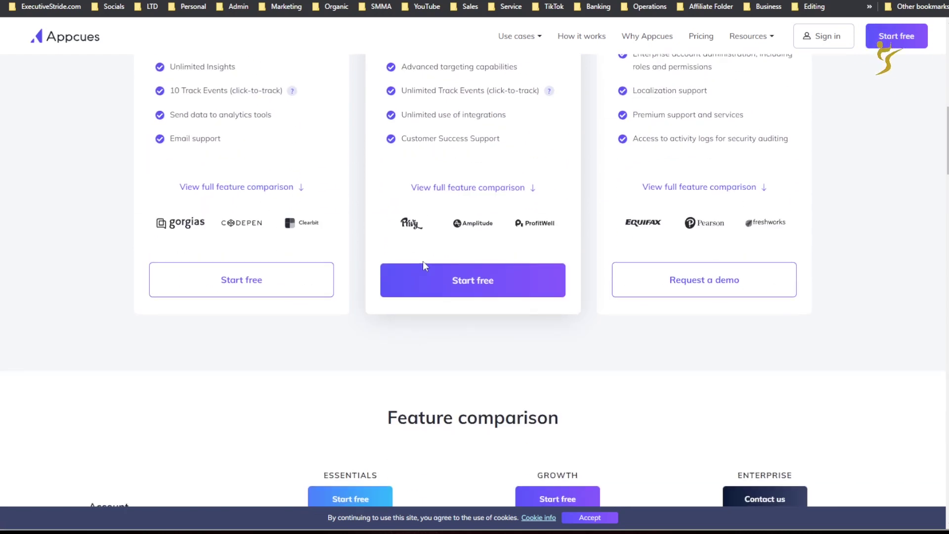
{"action": "scroll", "coordinate": [455, 261], "scroll_direction": "up", "scroll_amount": 10}
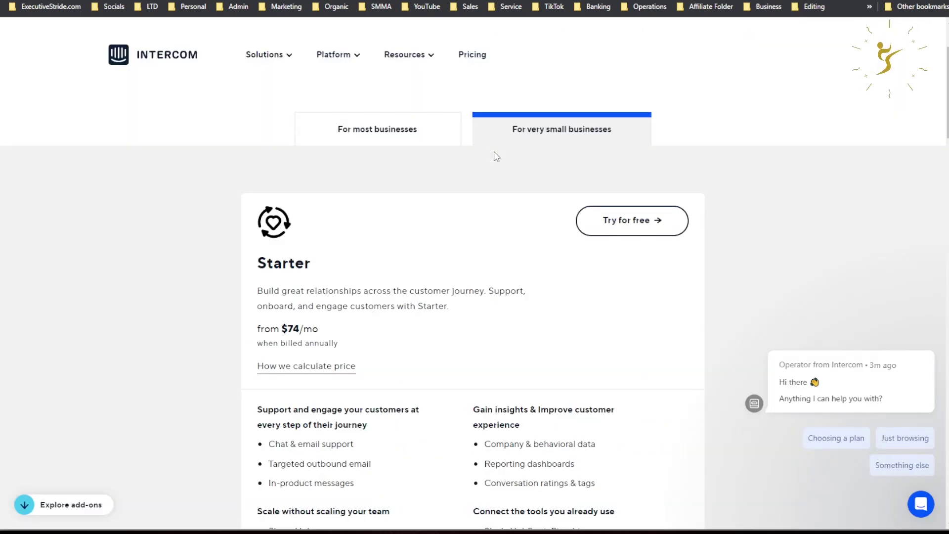
Switch to Intercom's pricing page and check the Starter plan's monthly price for very small businesses.
{"action": "scroll", "coordinate": [526, 220], "scroll_direction": "up", "scroll_amount": 2}
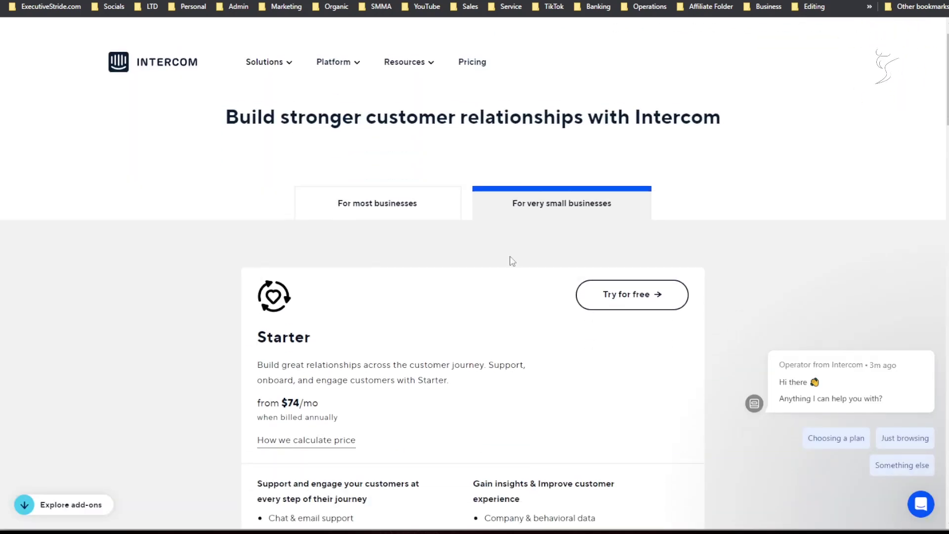
{"action": "scroll", "coordinate": [509, 261], "scroll_direction": "down", "scroll_amount": 4}
{"action": "scroll", "coordinate": [322, 248], "scroll_direction": "down", "scroll_amount": 1}
{"action": "scroll", "coordinate": [527, 140], "scroll_direction": "up", "scroll_amount": 2}
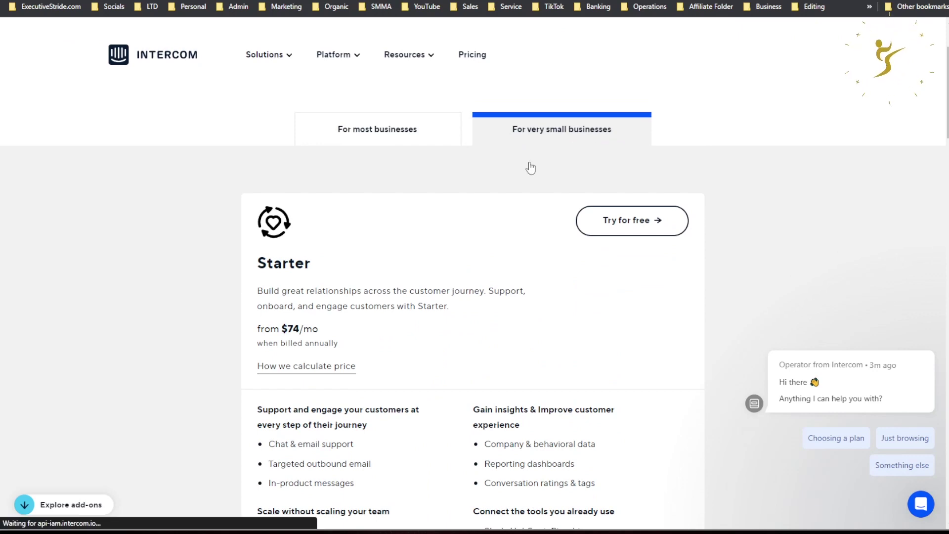
{"action": "scroll", "coordinate": [357, 271], "scroll_direction": "down", "scroll_amount": 2}
{"action": "left_click_drag", "start_coordinate": [256, 250], "coordinate": [341, 269]}
{"action": "scroll", "coordinate": [339, 250], "scroll_direction": "down", "scroll_amount": 6}
{"action": "scroll", "coordinate": [516, 275], "scroll_direction": "up", "scroll_amount": 10}
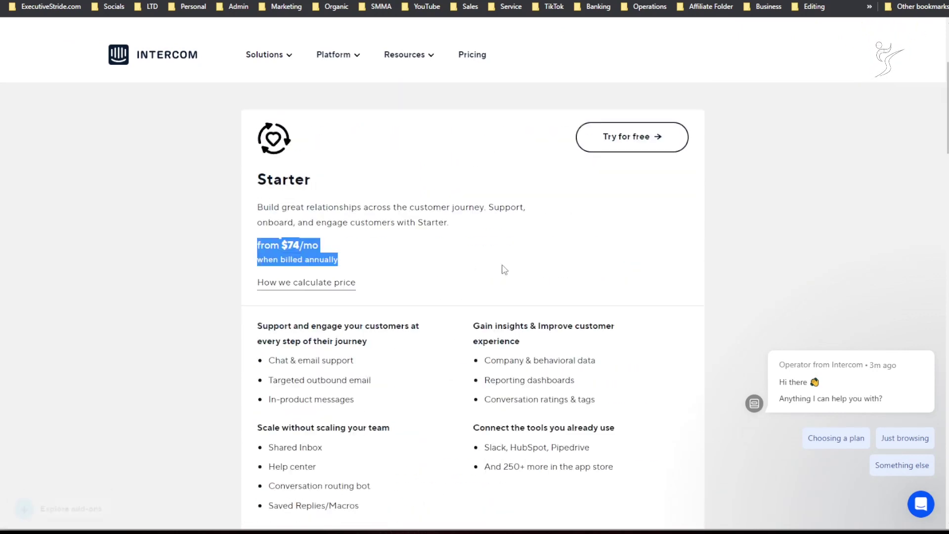
Skim the Starter plan's feature list and the sections below it, and return to the plan categories.
{"action": "scroll", "coordinate": [339, 239], "scroll_direction": "down", "scroll_amount": 3}
{"action": "scroll", "coordinate": [507, 293], "scroll_direction": "down", "scroll_amount": 15}
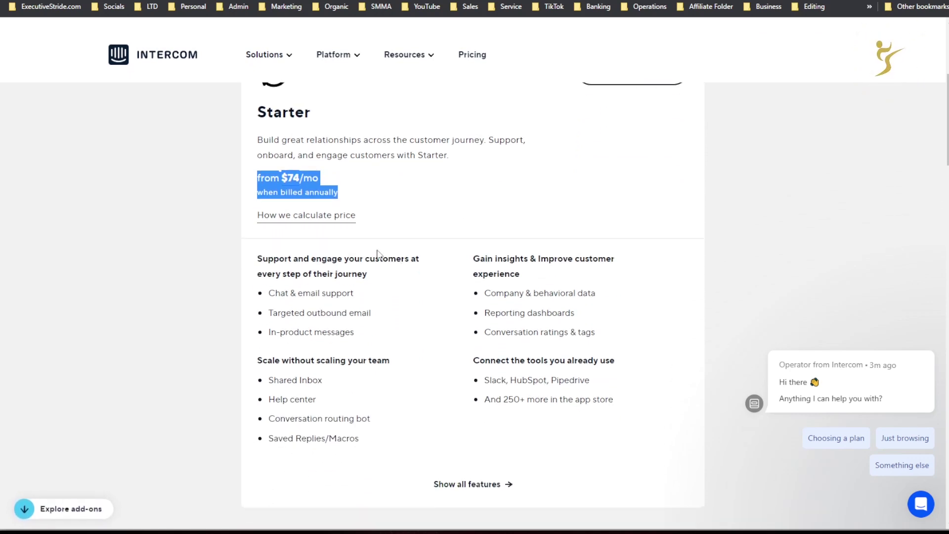
{"action": "scroll", "coordinate": [428, 293], "scroll_direction": "down", "scroll_amount": 10}
{"action": "scroll", "coordinate": [436, 301], "scroll_direction": "up", "scroll_amount": 15}
{"action": "scroll", "coordinate": [434, 307], "scroll_direction": "up", "scroll_amount": 10}
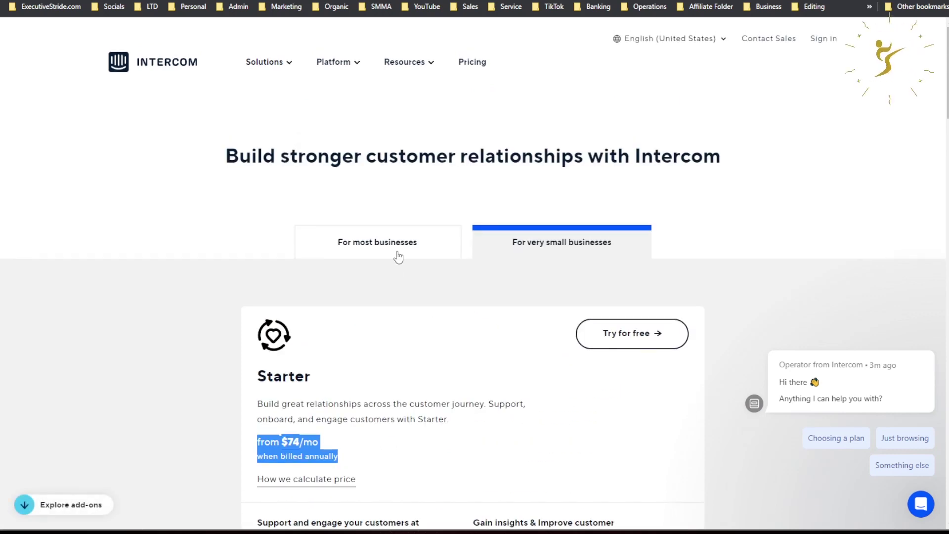
Show Intercom's plans for most businesses and review the Support, Engage and Convert solutions.
{"action": "left_click", "coordinate": [398, 257]}
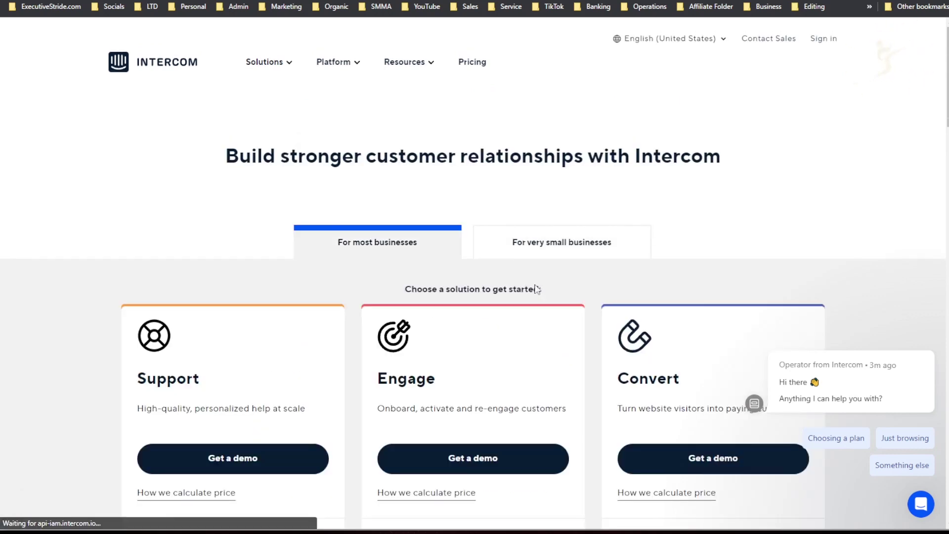
{"action": "scroll", "coordinate": [625, 356], "scroll_direction": "down", "scroll_amount": 5}
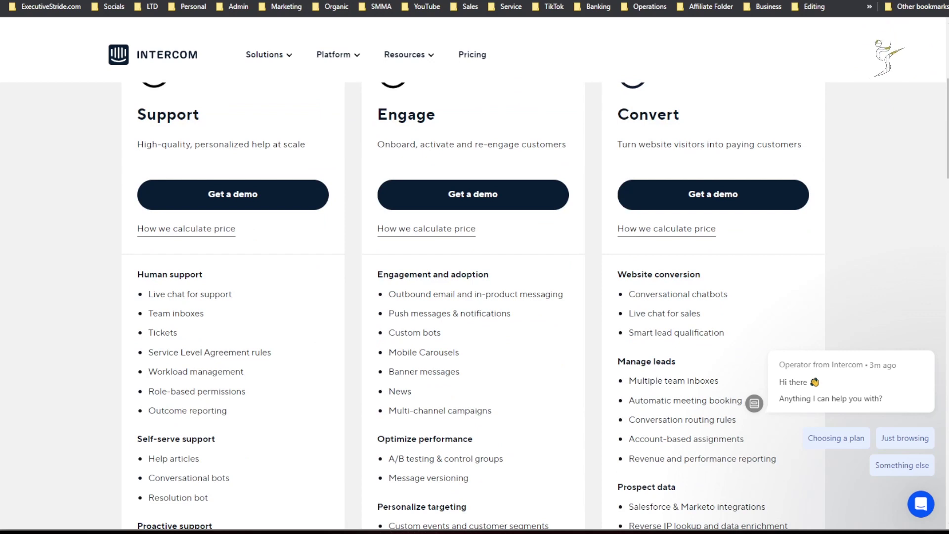
Return to Produktly's own pricing section and recheck the Developer, Startup and Growth plans against the competitors.
{"action": "left_click", "coordinate": [363, 0]}
{"action": "scroll", "coordinate": [333, 110], "scroll_direction": "up", "scroll_amount": 2}
{"action": "scroll", "coordinate": [321, 140], "scroll_direction": "down", "scroll_amount": 2}
{"action": "scroll", "coordinate": [216, 57], "scroll_direction": "up", "scroll_amount": 1}
{"action": "left_click", "coordinate": [163, 1]}
{"action": "left_click", "coordinate": [363, 1]}
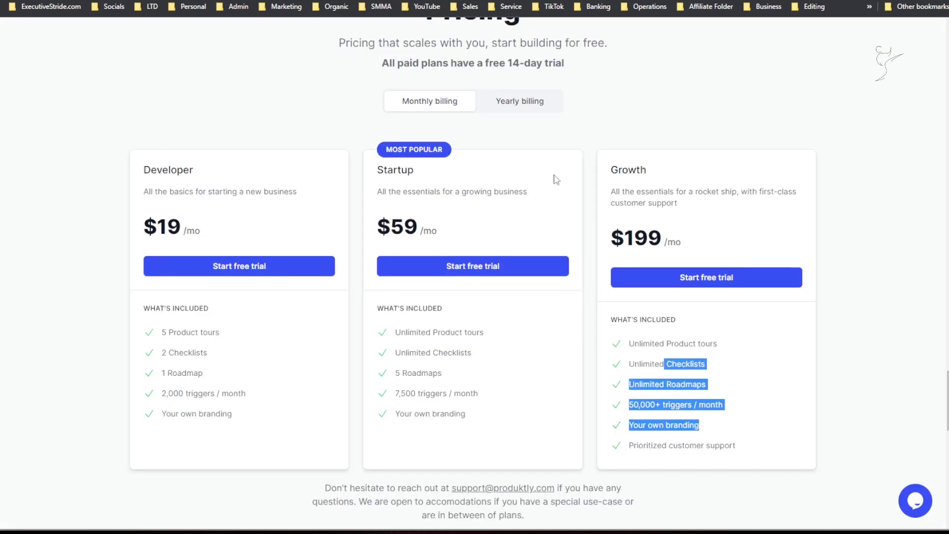
{"action": "scroll", "coordinate": [555, 178], "scroll_direction": "up", "scroll_amount": 5}
Switch to Produktly's AppSumo deal page and review the at-a-glance section's audience, alternatives and integrations.
{"action": "scroll", "coordinate": [422, 221], "scroll_direction": "down", "scroll_amount": 9}
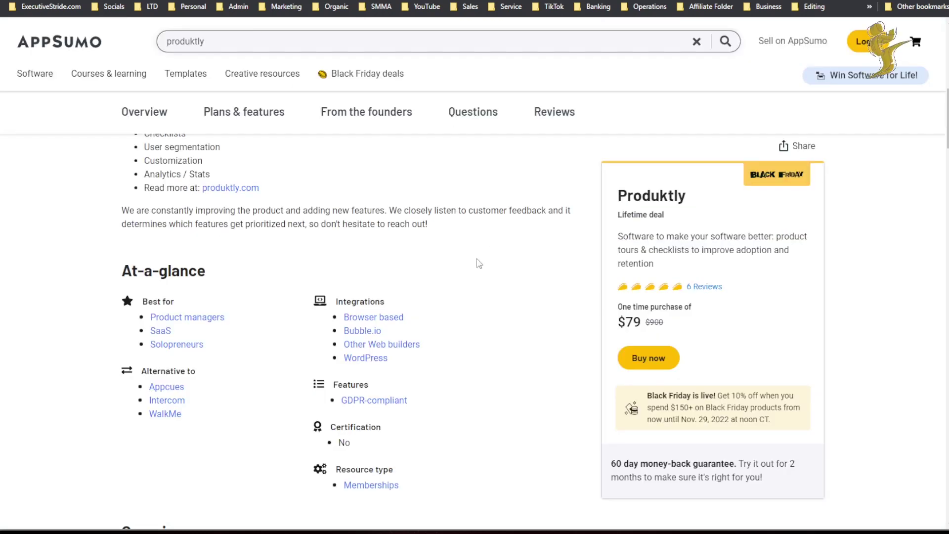
{"action": "scroll", "coordinate": [476, 265], "scroll_direction": "up", "scroll_amount": 5}
{"action": "scroll", "coordinate": [522, 281], "scroll_direction": "down", "scroll_amount": 5}
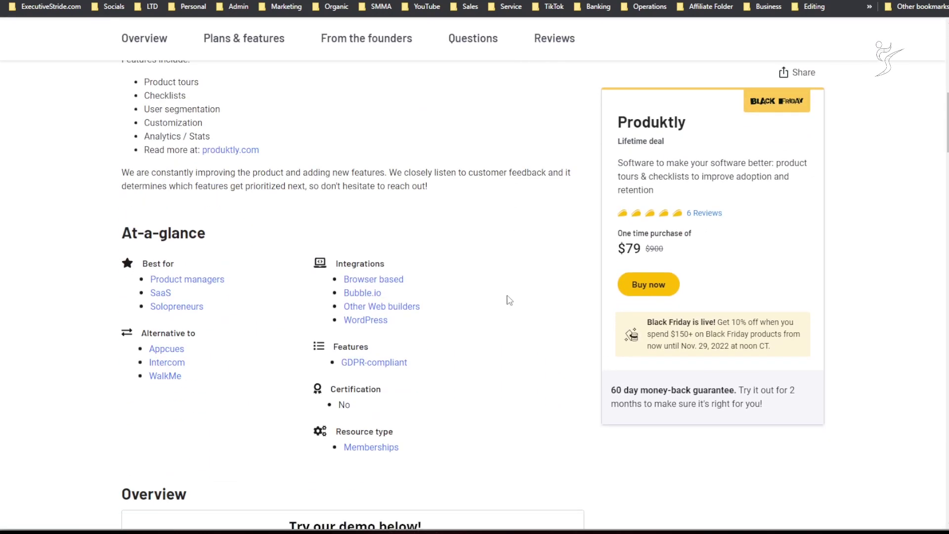
{"action": "scroll", "coordinate": [502, 303], "scroll_direction": "up", "scroll_amount": 3}
{"action": "scroll", "coordinate": [477, 301], "scroll_direction": "down", "scroll_amount": 4}
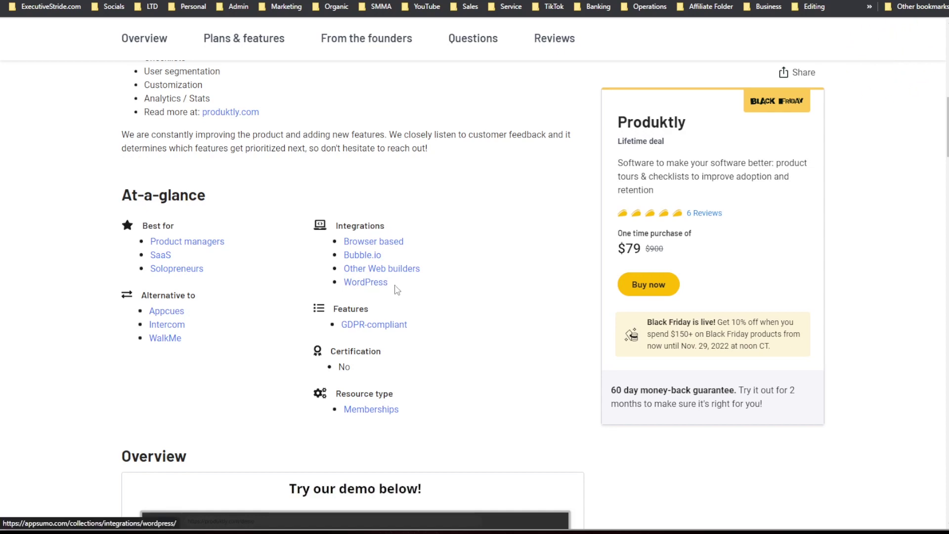
Check the one-time purchase price of the Produktly lifetime deal.
{"action": "scroll", "coordinate": [430, 322], "scroll_direction": "up", "scroll_amount": 15}
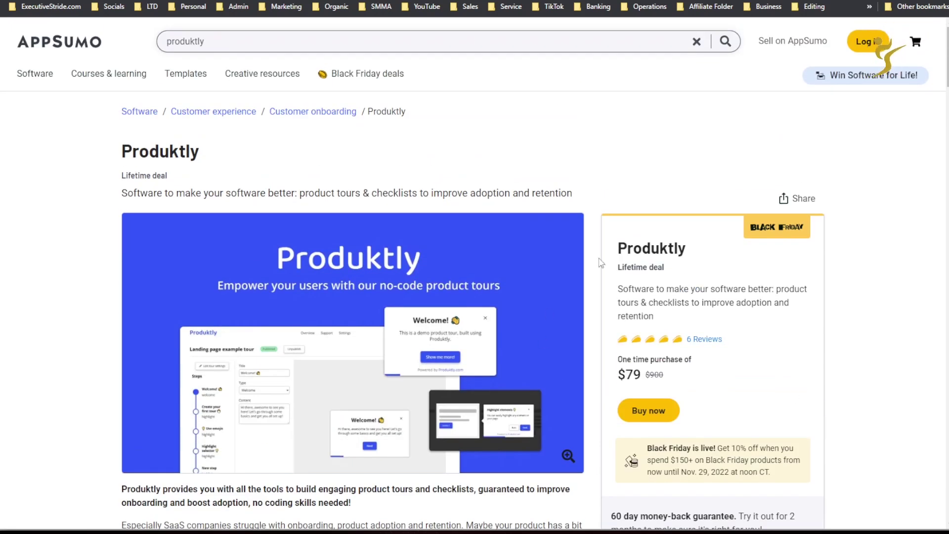
{"action": "scroll", "coordinate": [616, 344], "scroll_direction": "down", "scroll_amount": 1}
{"action": "left_click_drag", "start_coordinate": [624, 319], "coordinate": [660, 322]}
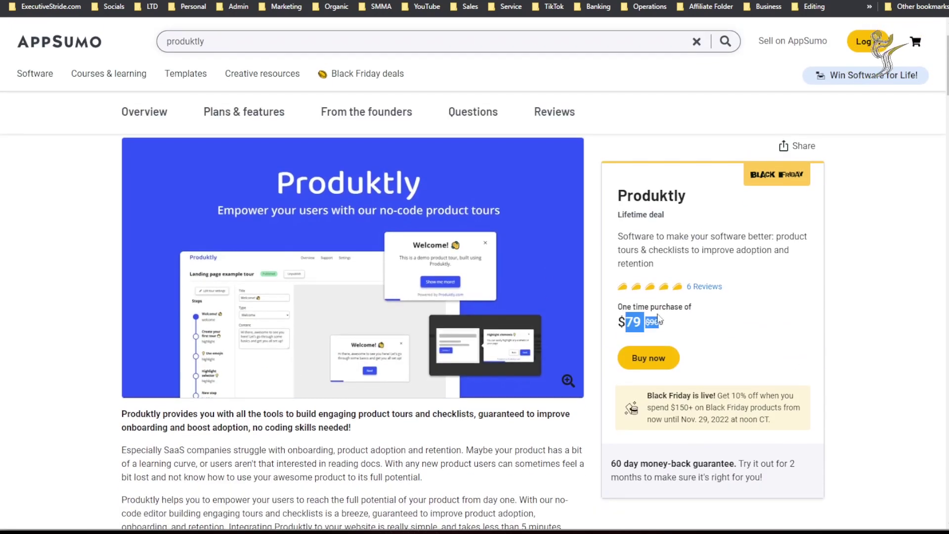
{"action": "left_click", "coordinate": [659, 322]}
{"action": "scroll", "coordinate": [583, 287], "scroll_direction": "down", "scroll_amount": 2}
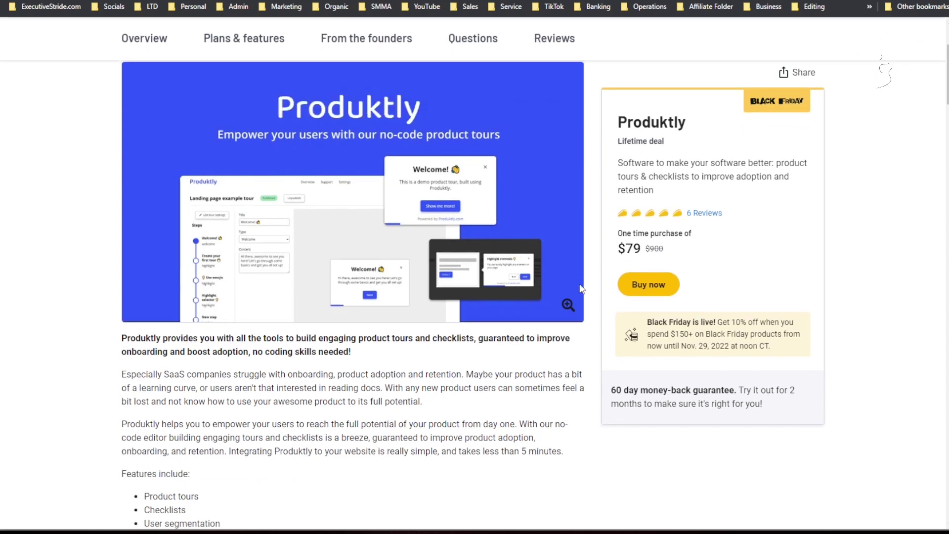
Skim the deal page's overview and find the single plan under Plans & features.
{"action": "scroll", "coordinate": [583, 287], "scroll_direction": "down", "scroll_amount": 8}
{"action": "scroll", "coordinate": [564, 316], "scroll_direction": "up", "scroll_amount": 10}
{"action": "scroll", "coordinate": [528, 312], "scroll_direction": "up", "scroll_amount": 2}
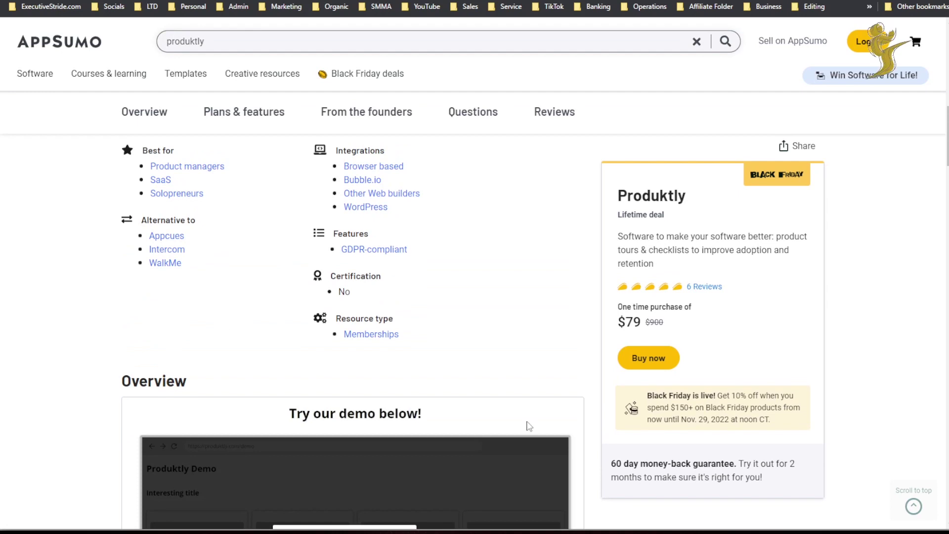
{"action": "scroll", "coordinate": [445, 411], "scroll_direction": "down", "scroll_amount": 10}
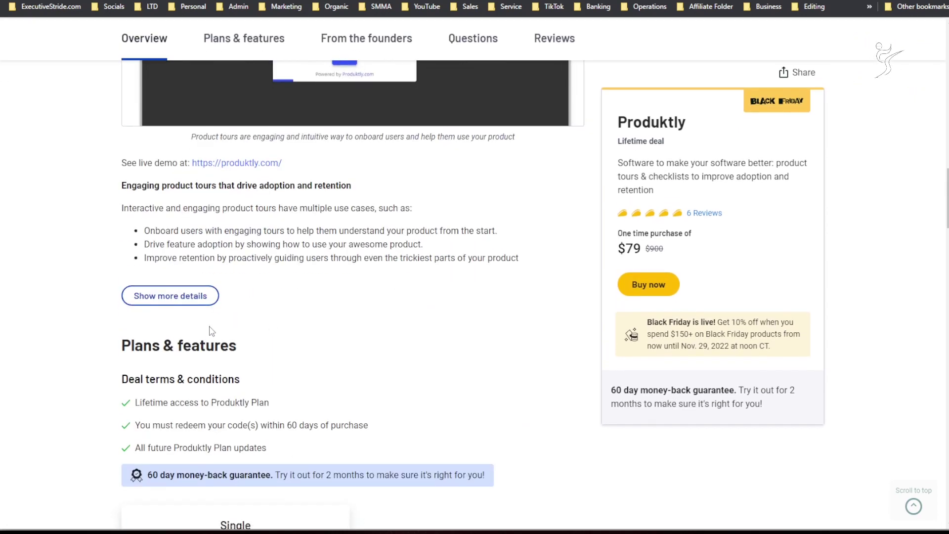
{"action": "scroll", "coordinate": [223, 331], "scroll_direction": "down", "scroll_amount": 5}
{"action": "scroll", "coordinate": [166, 244], "scroll_direction": "down", "scroll_amount": 3}
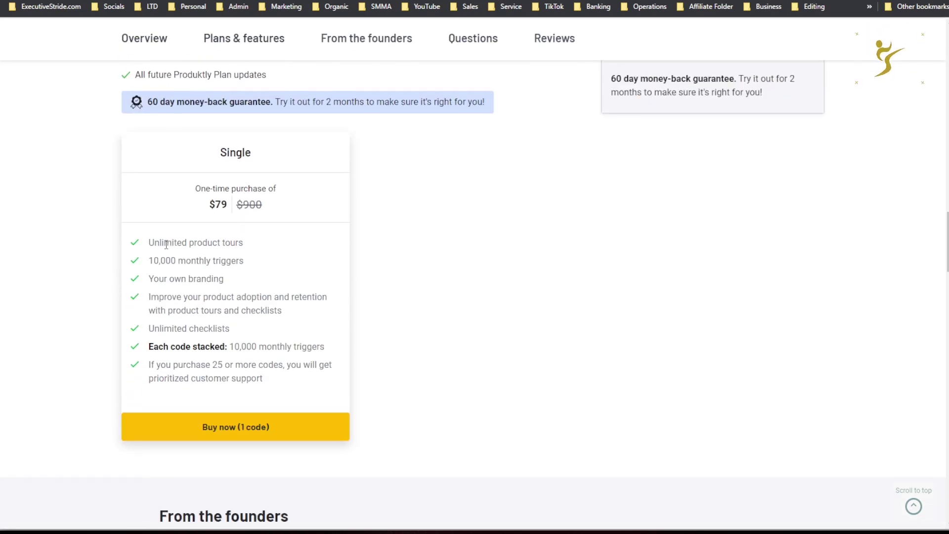
Examine the single plan's price, monthly triggers, branding, checklists, code stacking and prioritized support terms.
{"action": "mouse_move", "coordinate": [207, 219]}
{"action": "left_mouse_down"}
{"action": "mouse_move", "coordinate": [223, 215]}
{"action": "mouse_move", "coordinate": [199, 231]}
{"action": "left_mouse_up"}
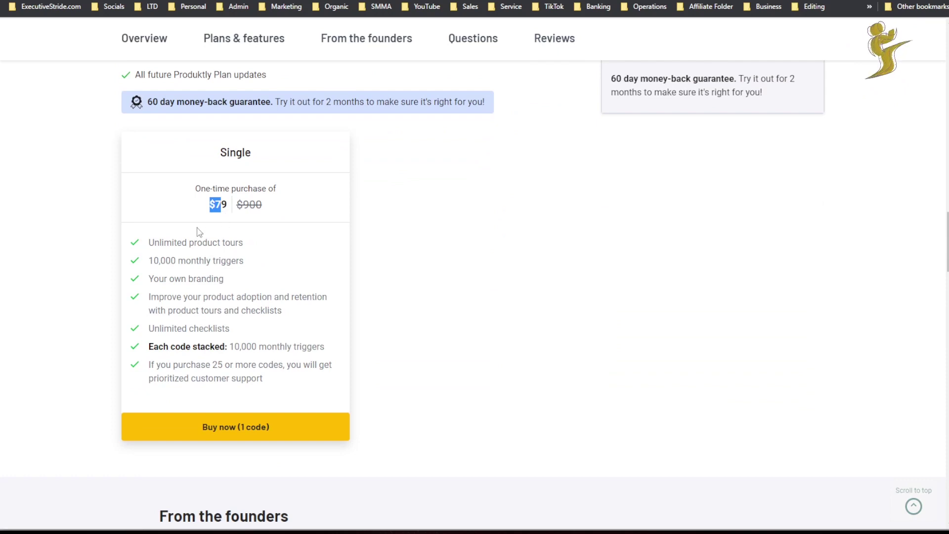
{"action": "left_click_drag", "start_coordinate": [171, 261], "coordinate": [283, 307]}
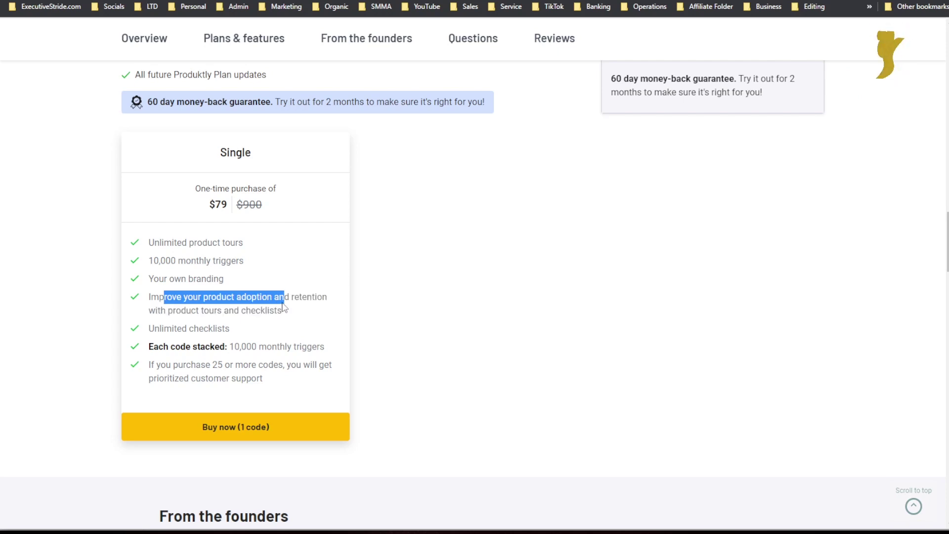
{"action": "scroll", "coordinate": [223, 321], "scroll_direction": "down", "scroll_amount": 1}
{"action": "left_click_drag", "start_coordinate": [191, 307], "coordinate": [215, 308]}
{"action": "left_click", "coordinate": [236, 308]}
{"action": "left_click_drag", "start_coordinate": [195, 326], "coordinate": [217, 326]}
{"action": "left_click", "coordinate": [227, 325]}
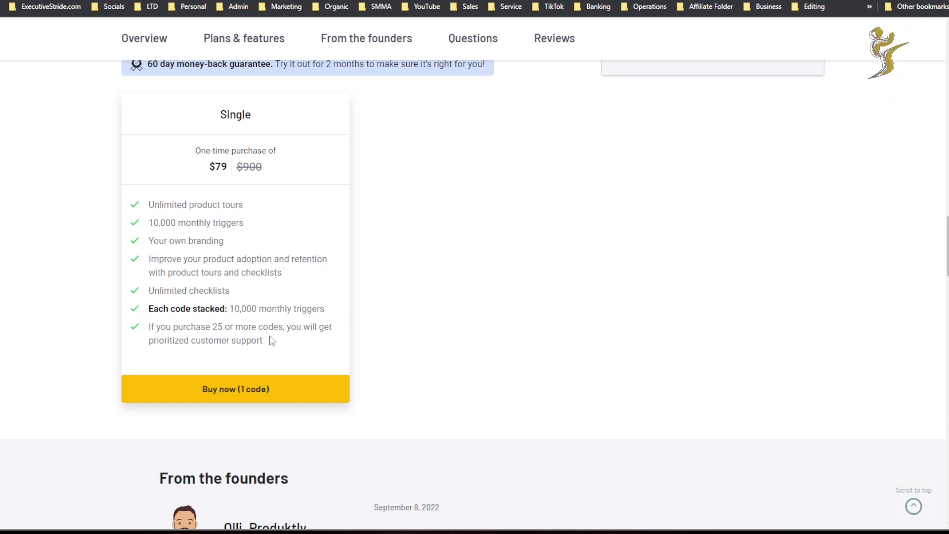
Switch to Produktly's own pricing page and check the Startup plan's monthly triggers and price.
{"action": "scroll", "coordinate": [217, 342], "scroll_direction": "down", "scroll_amount": 3}
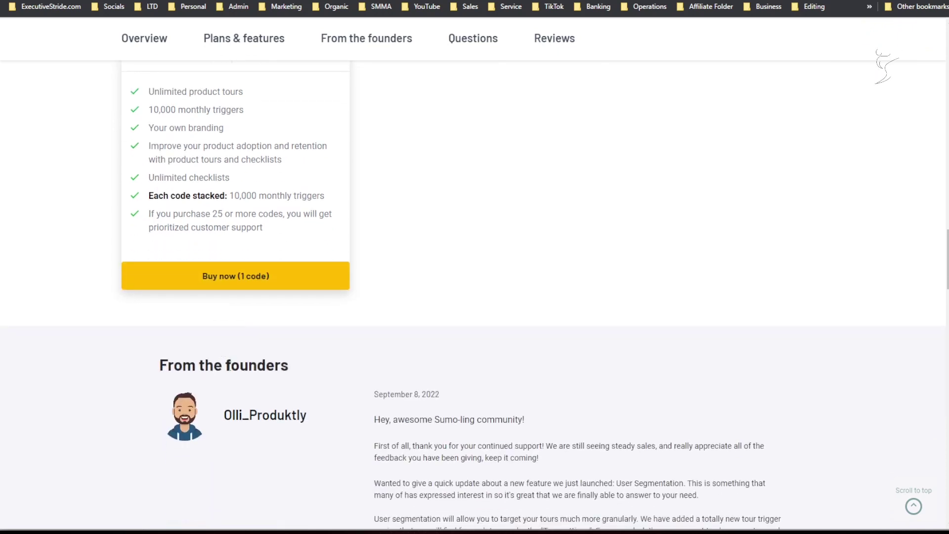
{"action": "scroll", "coordinate": [228, 370], "scroll_direction": "up", "scroll_amount": 9}
{"action": "scroll", "coordinate": [226, 371], "scroll_direction": "up", "scroll_amount": 2}
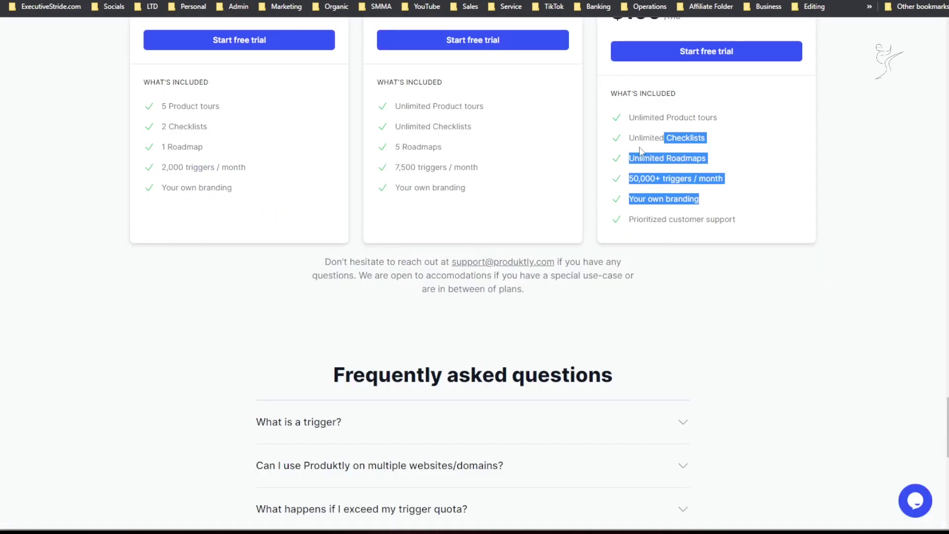
{"action": "left_click", "coordinate": [639, 147]}
{"action": "scroll", "coordinate": [597, 222], "scroll_direction": "up", "scroll_amount": 1}
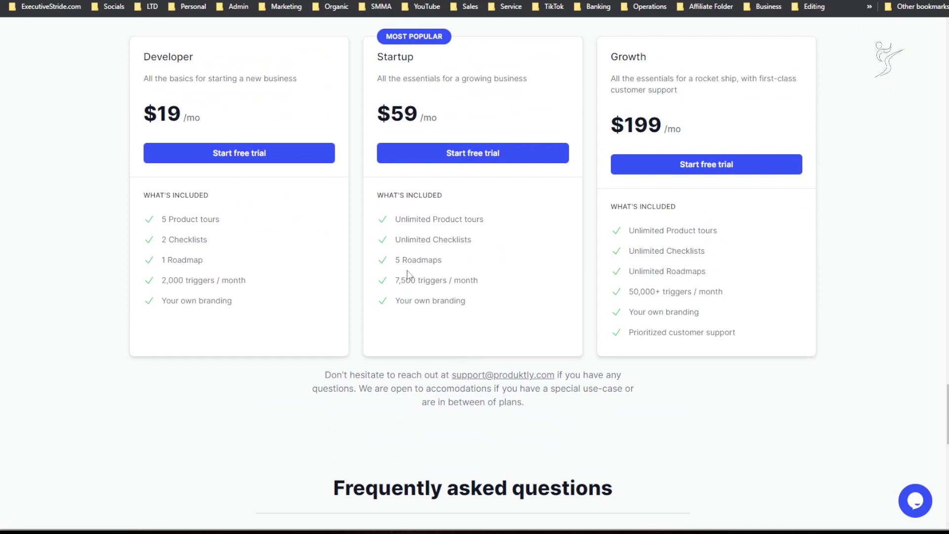
{"action": "left_click_drag", "start_coordinate": [396, 280], "coordinate": [419, 280]}
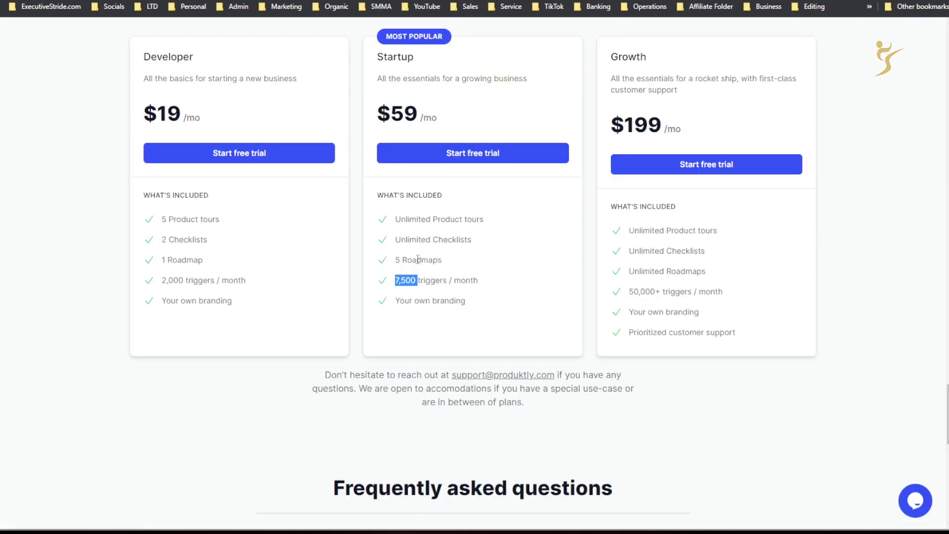
{"action": "left_click_drag", "start_coordinate": [418, 259], "coordinate": [447, 280]}
{"action": "left_click", "coordinate": [448, 281]}
{"action": "left_click_drag", "start_coordinate": [390, 113], "coordinate": [432, 119]}
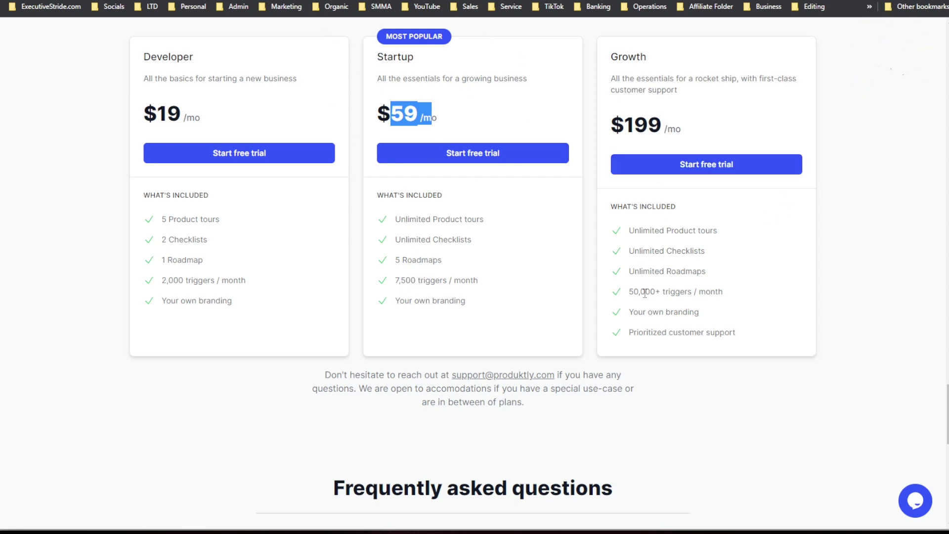
Examine the Growth plan's monthly triggers, branding and monthly price.
{"action": "left_click_drag", "start_coordinate": [645, 293], "coordinate": [645, 313]}
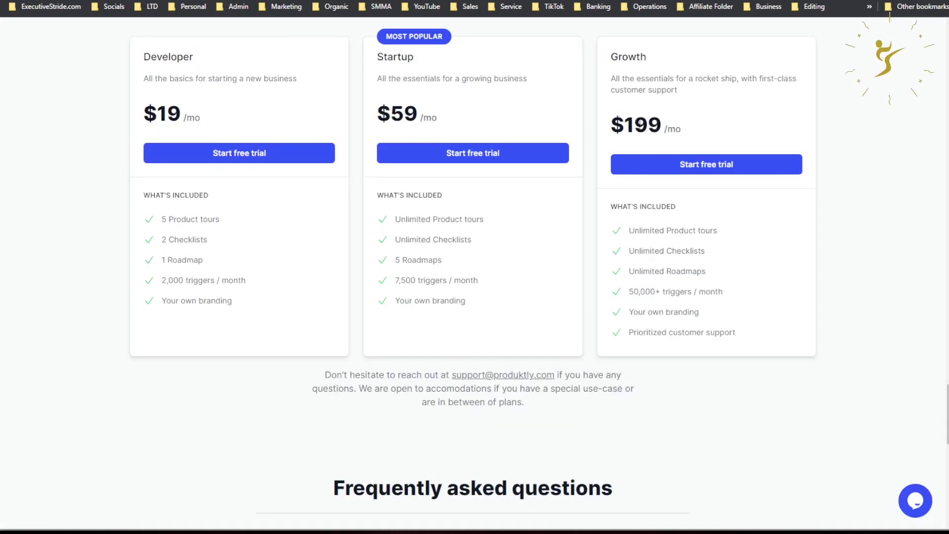
{"action": "left_click_drag", "start_coordinate": [634, 123], "coordinate": [622, 113]}
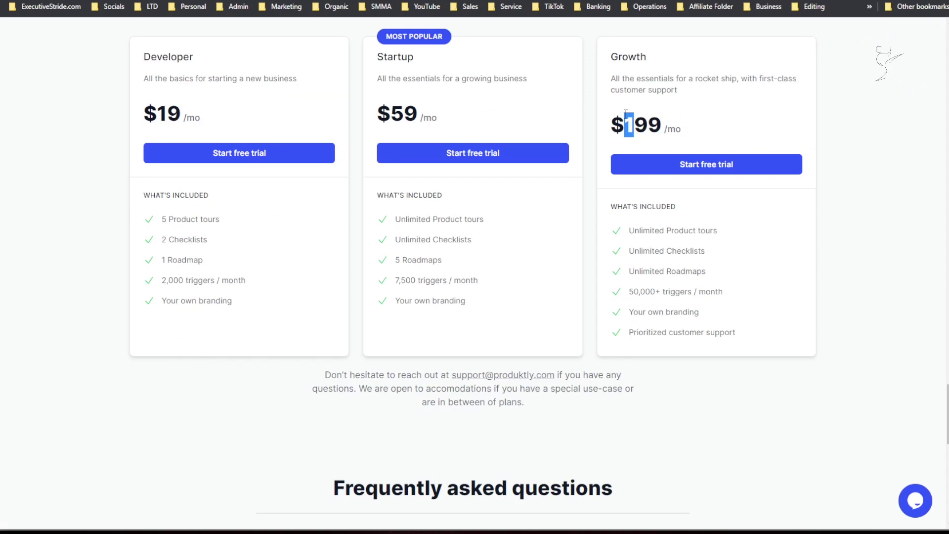
{"action": "left_click_drag", "start_coordinate": [675, 127], "coordinate": [652, 134]}
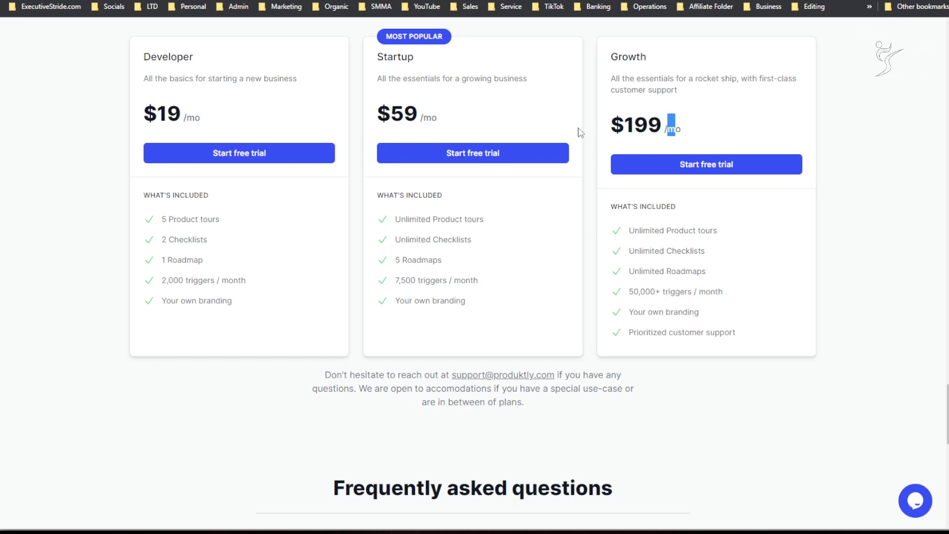
Return to the AppSumo deal page and review the single plan's inclusions against the regular pricing.
{"action": "key", "text": "ctrl+Tab"}
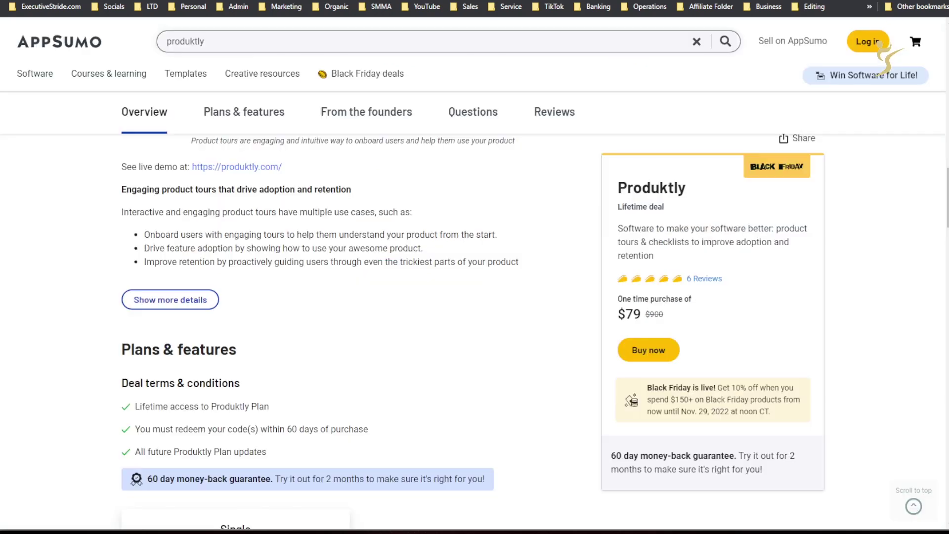
{"action": "scroll", "coordinate": [225, 166], "scroll_direction": "down", "scroll_amount": 4}
{"action": "scroll", "coordinate": [225, 167], "scroll_direction": "down", "scroll_amount": 2}
{"action": "scroll", "coordinate": [337, 240], "scroll_direction": "up", "scroll_amount": 5}
{"action": "scroll", "coordinate": [332, 181], "scroll_direction": "down", "scroll_amount": 8}
{"action": "scroll", "coordinate": [202, 45], "scroll_direction": "up", "scroll_amount": 1}
{"action": "scroll", "coordinate": [201, 45], "scroll_direction": "up", "scroll_amount": 1}
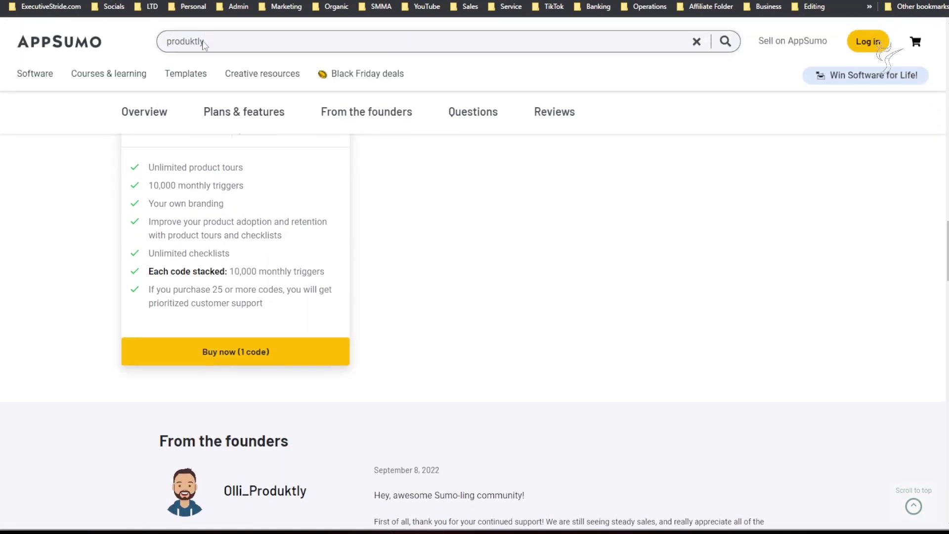
Look over the founders' update, then revisit the deal's at-a-glance section and purchase box.
{"action": "scroll", "coordinate": [313, 224], "scroll_direction": "down", "scroll_amount": 6}
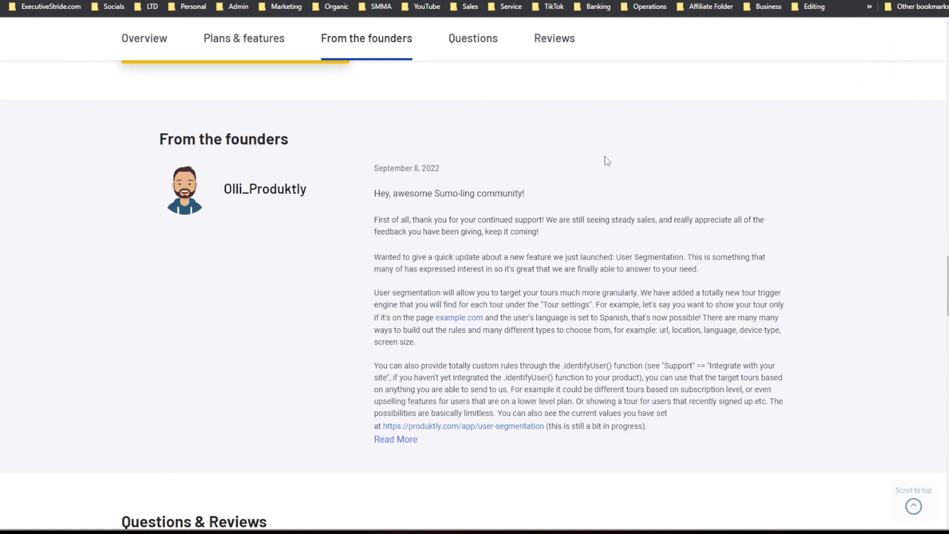
{"action": "scroll", "coordinate": [603, 159], "scroll_direction": "up", "scroll_amount": 10}
{"action": "scroll", "coordinate": [625, 202], "scroll_direction": "up", "scroll_amount": 3}
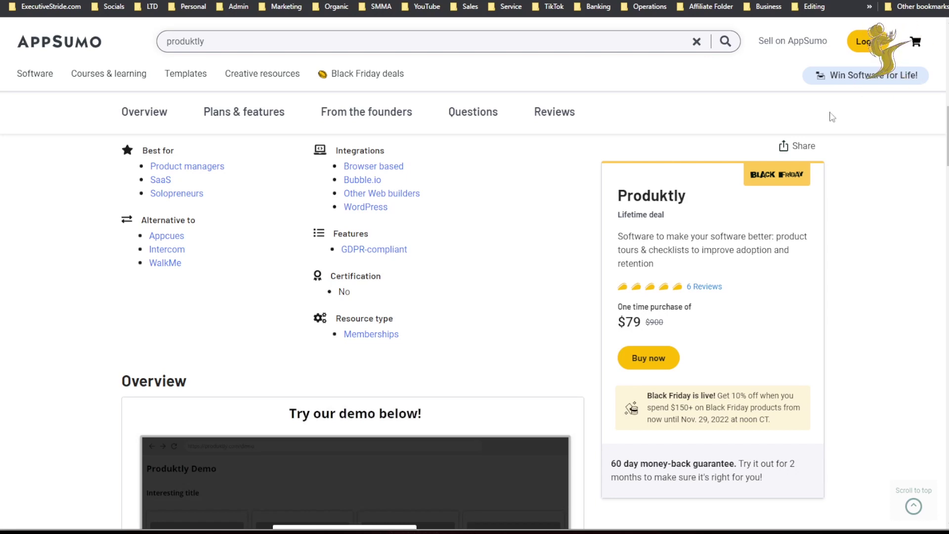
Skim the deal's customer questions and bring up the reviews.
{"action": "scroll", "coordinate": [375, 250], "scroll_direction": "down", "scroll_amount": 15}
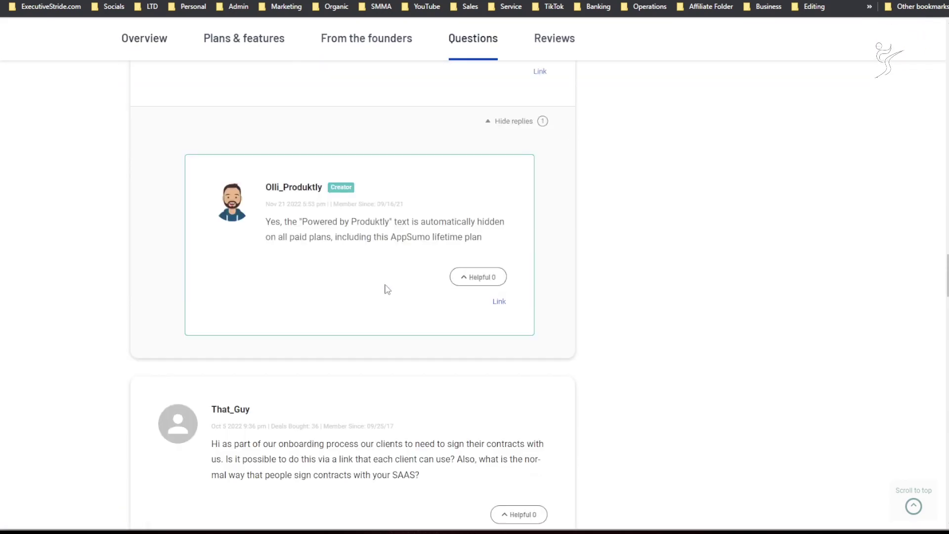
{"action": "scroll", "coordinate": [389, 288], "scroll_direction": "up", "scroll_amount": 7}
{"action": "left_click", "coordinate": [250, 226]}
{"action": "left_click", "coordinate": [193, 279]}
{"action": "left_click", "coordinate": [165, 343]}
Read through the customer reviews of Produktly, including the stated advantages and disadvantages.
{"action": "scroll", "coordinate": [261, 376], "scroll_direction": "down", "scroll_amount": 1}
{"action": "scroll", "coordinate": [261, 376], "scroll_direction": "down", "scroll_amount": 9}
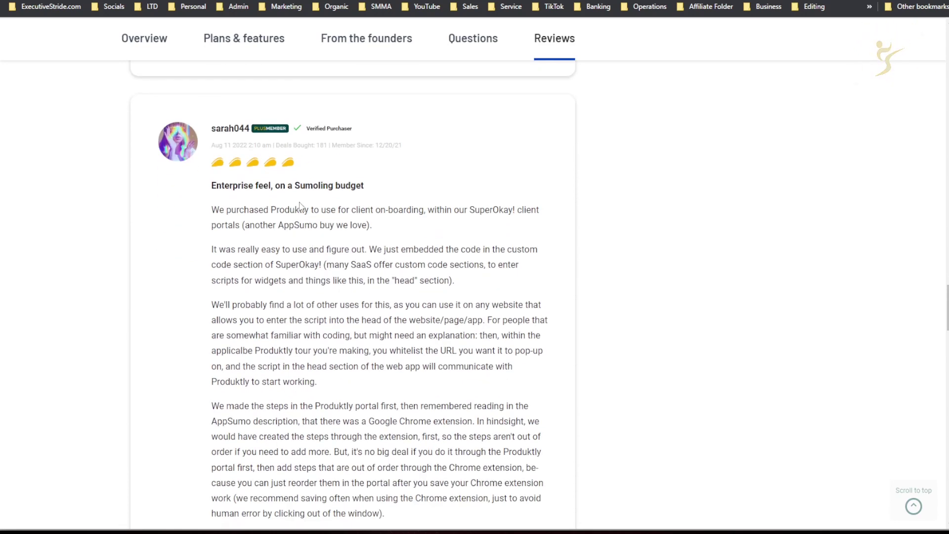
{"action": "scroll", "coordinate": [316, 213], "scroll_direction": "down", "scroll_amount": 9}
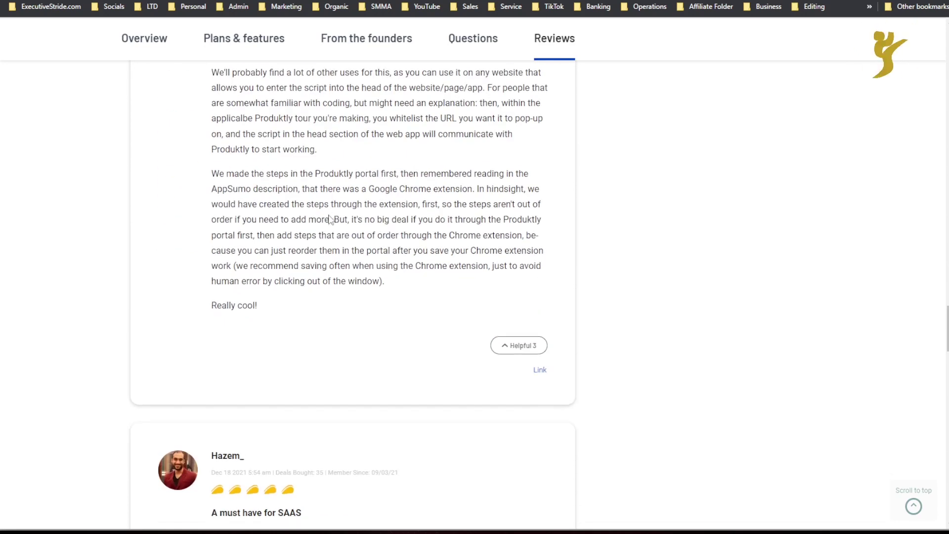
{"action": "scroll", "coordinate": [319, 228], "scroll_direction": "down", "scroll_amount": 3}
{"action": "scroll", "coordinate": [283, 181], "scroll_direction": "down", "scroll_amount": 9}
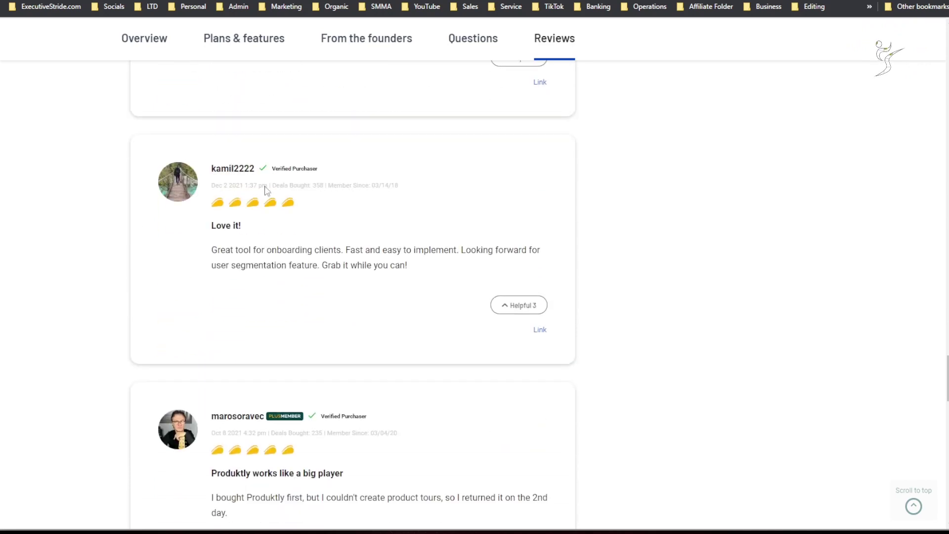
{"action": "scroll", "coordinate": [267, 190], "scroll_direction": "down", "scroll_amount": 13}
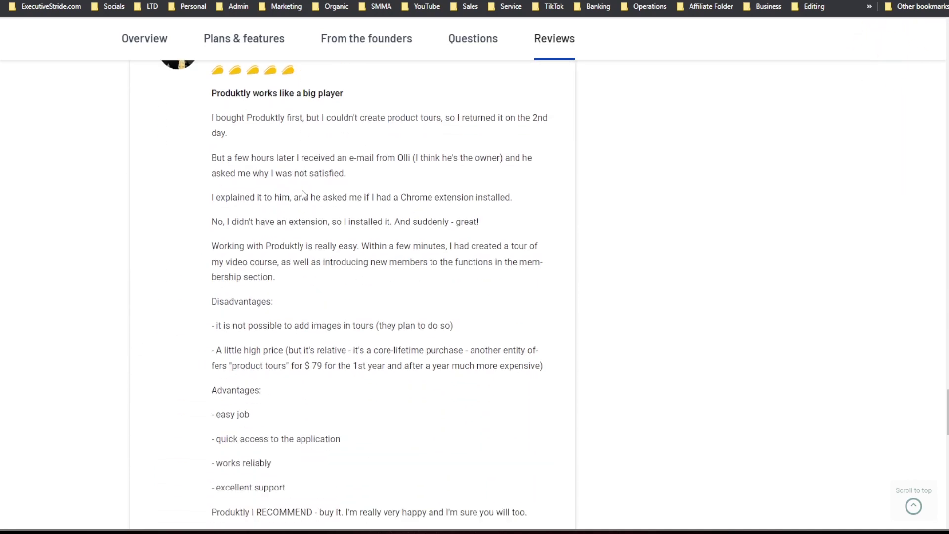
{"action": "scroll", "coordinate": [287, 201], "scroll_direction": "down", "scroll_amount": 7}
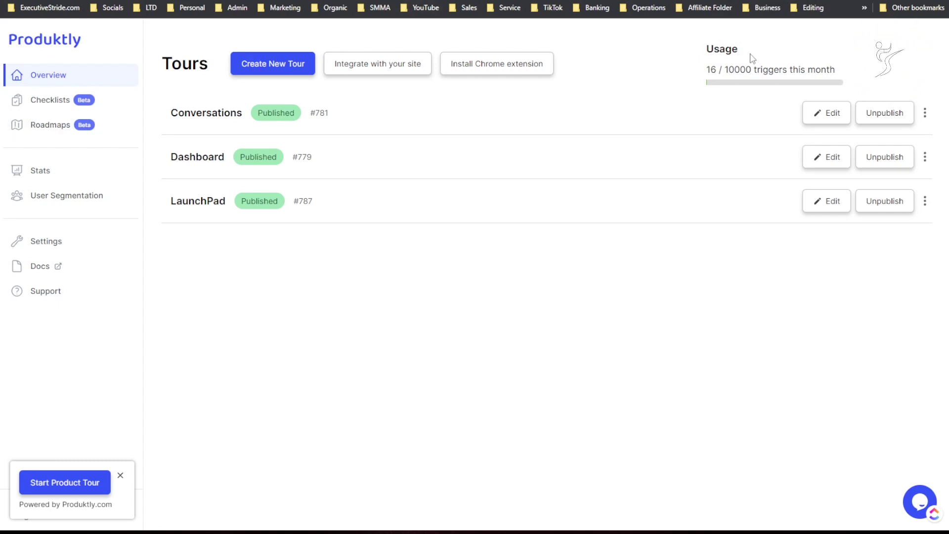
Switch to the Produktly dashboard and check this month's trigger usage against the allowance.
{"action": "left_click_drag", "start_coordinate": [710, 70], "coordinate": [734, 70]}
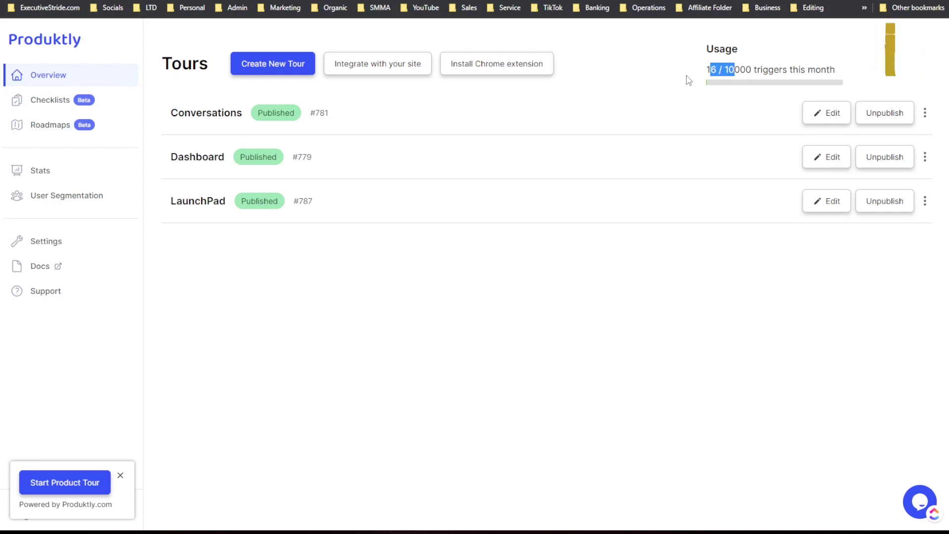
{"action": "left_click_drag", "start_coordinate": [706, 70], "coordinate": [792, 69]}
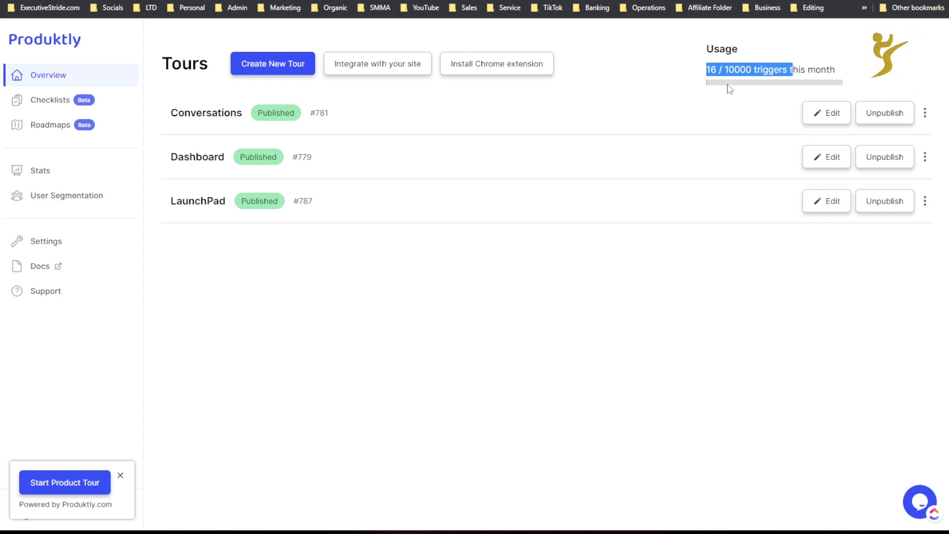
{"action": "left_click", "coordinate": [721, 64]}
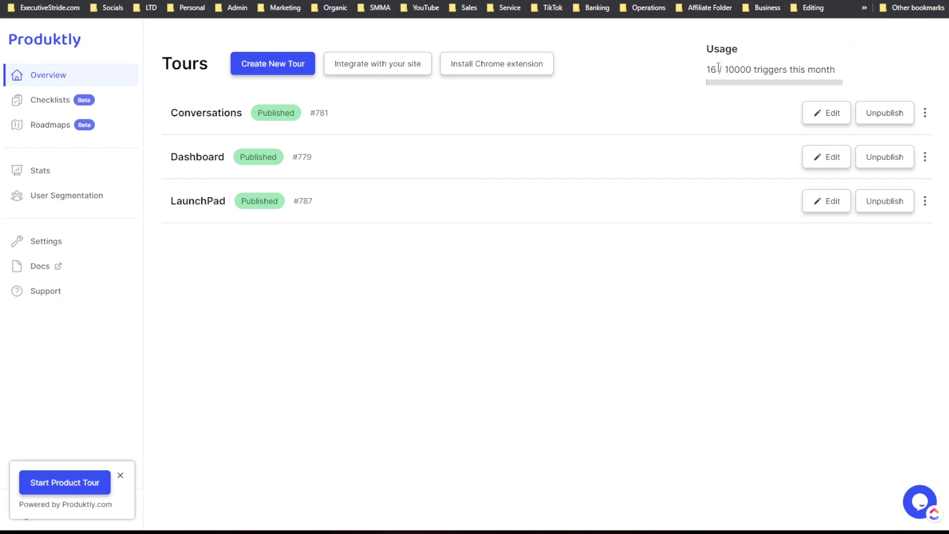
{"action": "double_click", "coordinate": [711, 69]}
Start the onboarding product tour and follow it to create a new tour with a first step.
{"action": "left_click", "coordinate": [67, 488]}
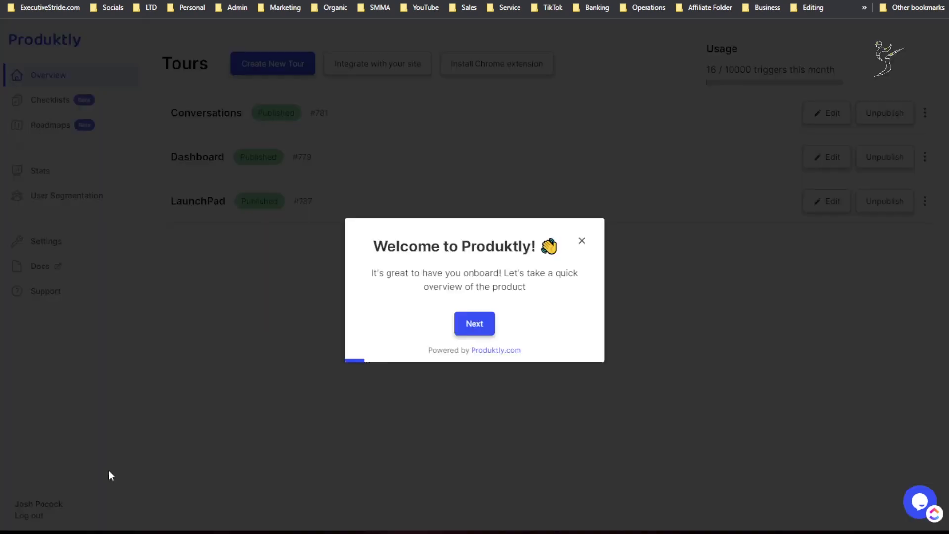
{"action": "left_click", "coordinate": [470, 334]}
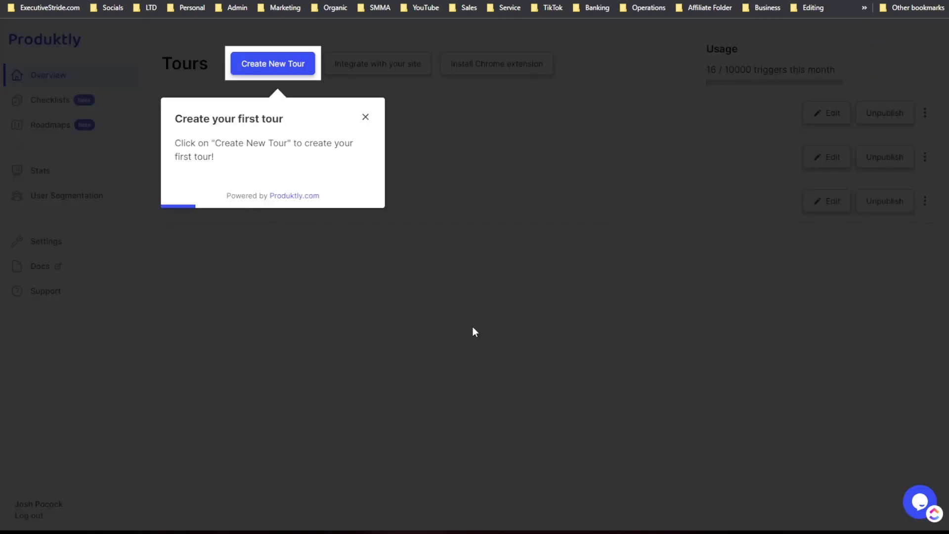
{"action": "left_click", "coordinate": [292, 77]}
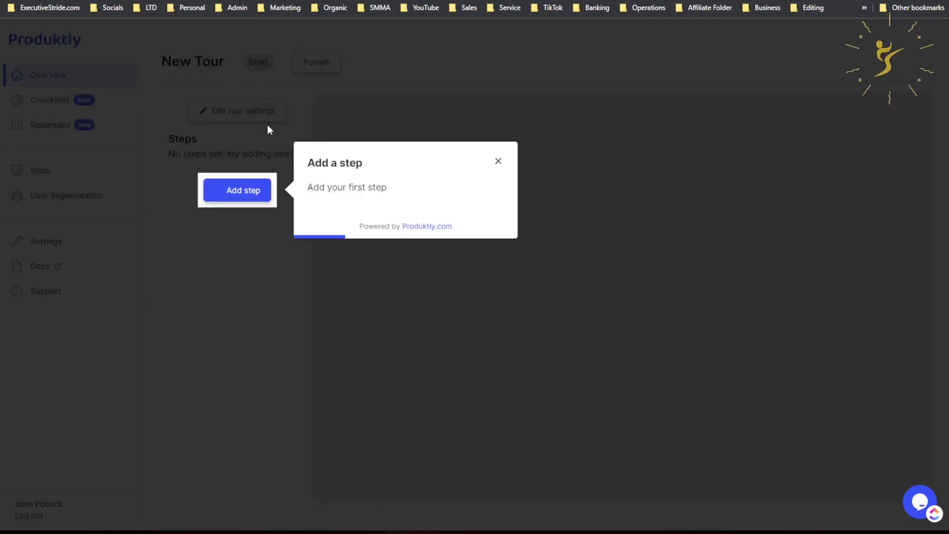
{"action": "left_click", "coordinate": [246, 198]}
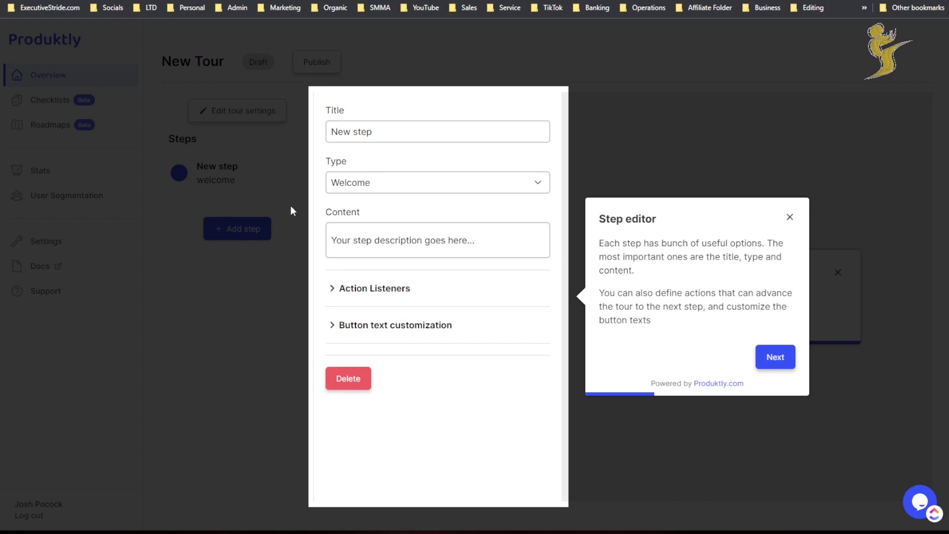
Go through the onboarding explanations of the step editor, step types and step preview.
{"action": "left_click_drag", "start_coordinate": [637, 243], "coordinate": [752, 243]}
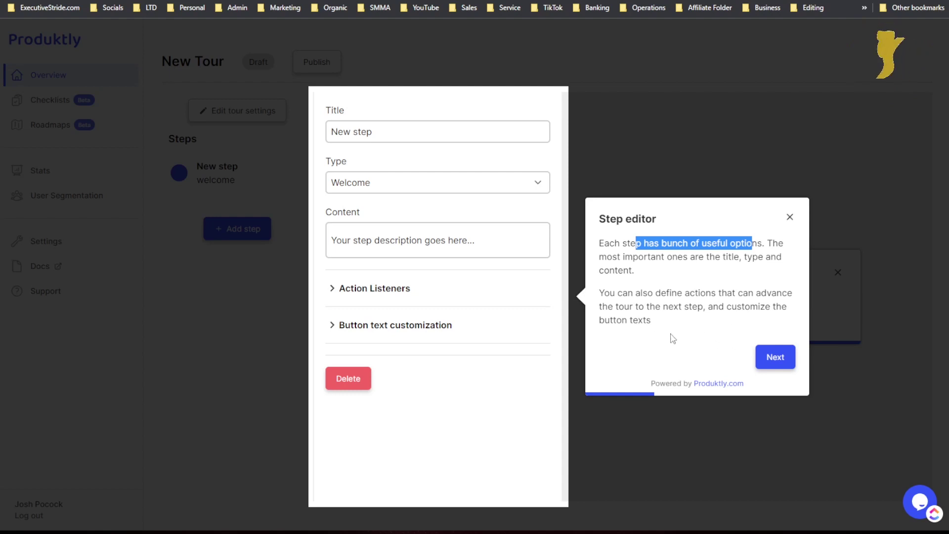
{"action": "left_click", "coordinate": [773, 361]}
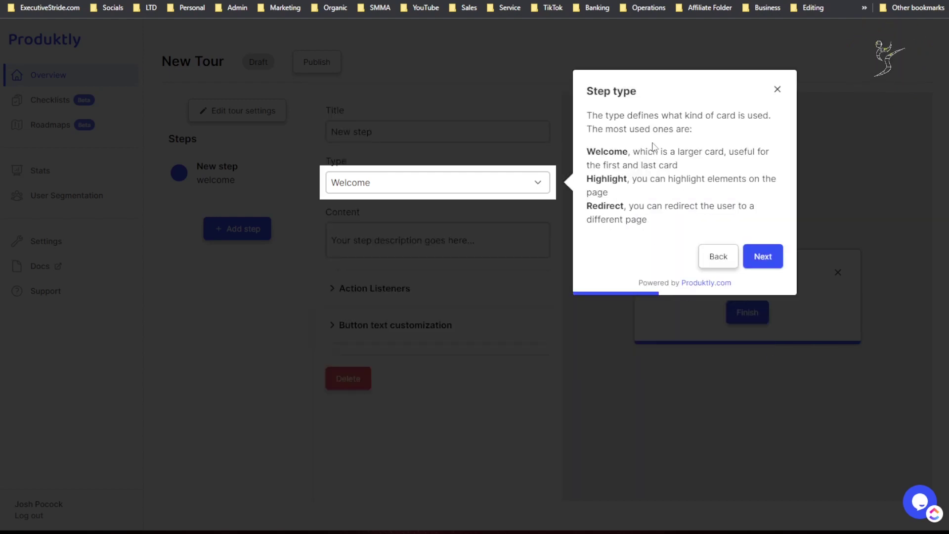
{"action": "left_click_drag", "start_coordinate": [663, 152], "coordinate": [712, 166]}
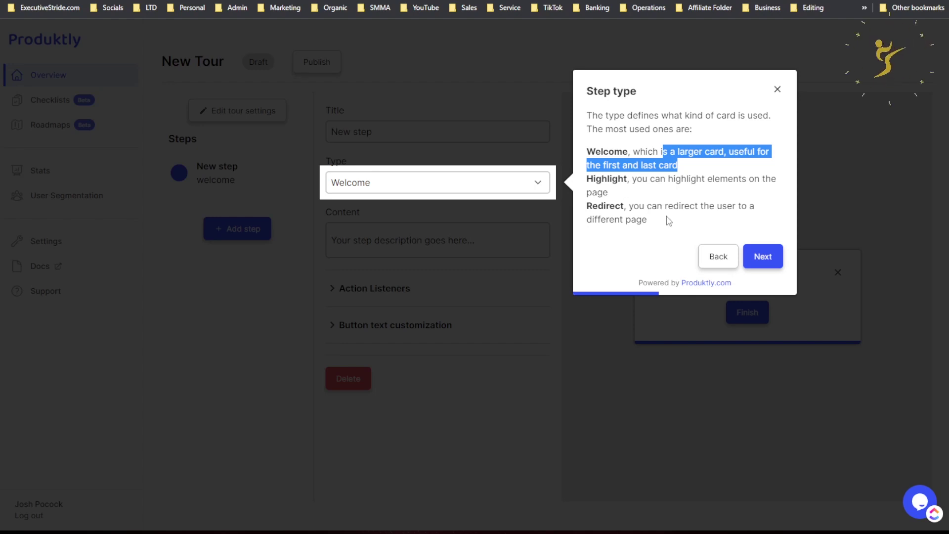
{"action": "left_click", "coordinate": [753, 251]}
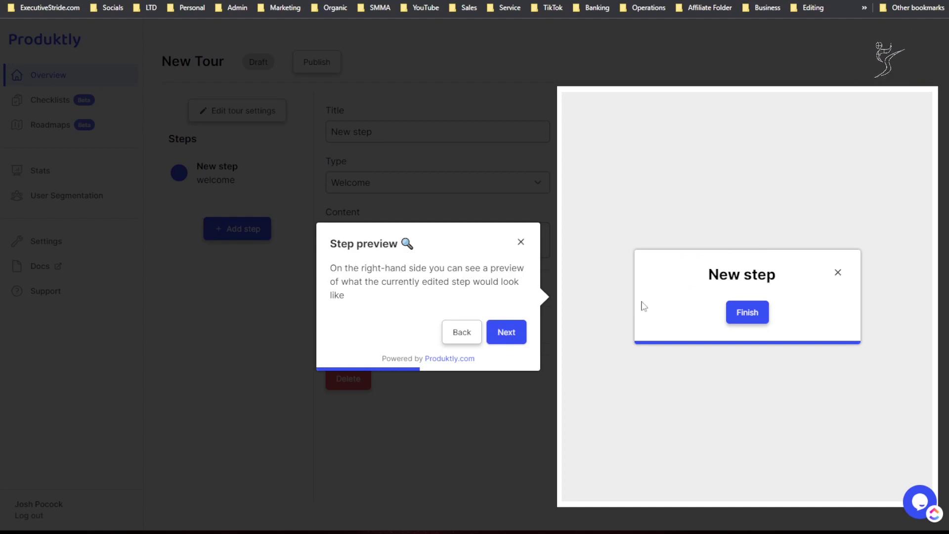
{"action": "left_click", "coordinate": [504, 328]}
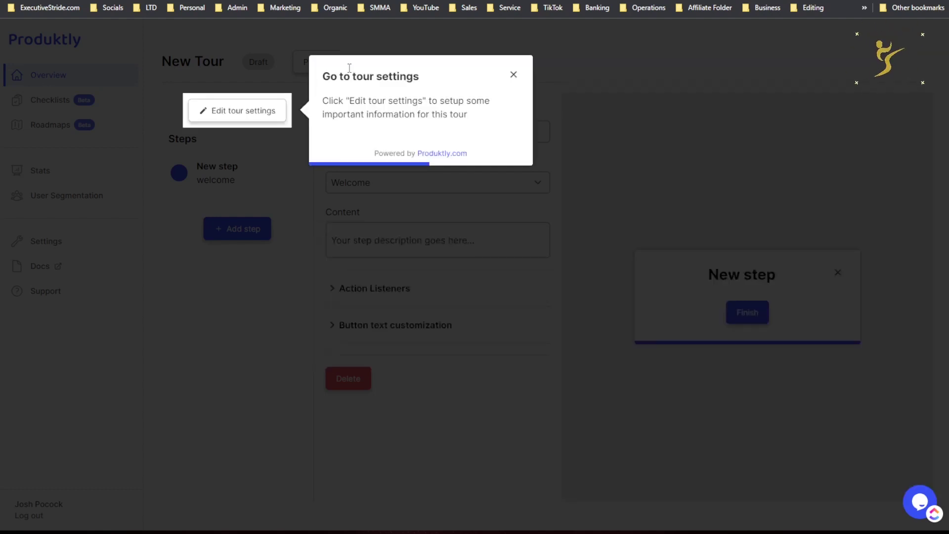
Open the new tour's settings and go through the explanations of tour settings and tour URL.
{"action": "left_click", "coordinate": [235, 113]}
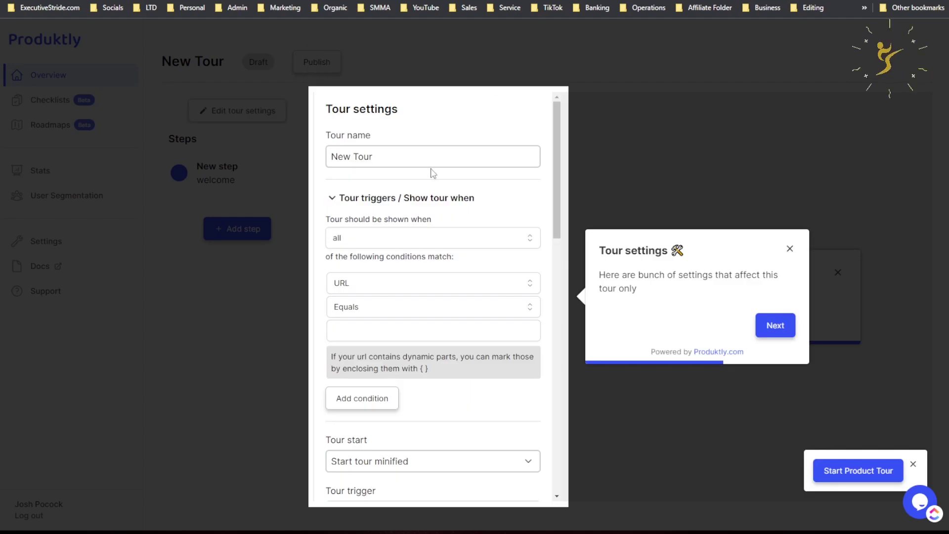
{"action": "left_click", "coordinate": [777, 326]}
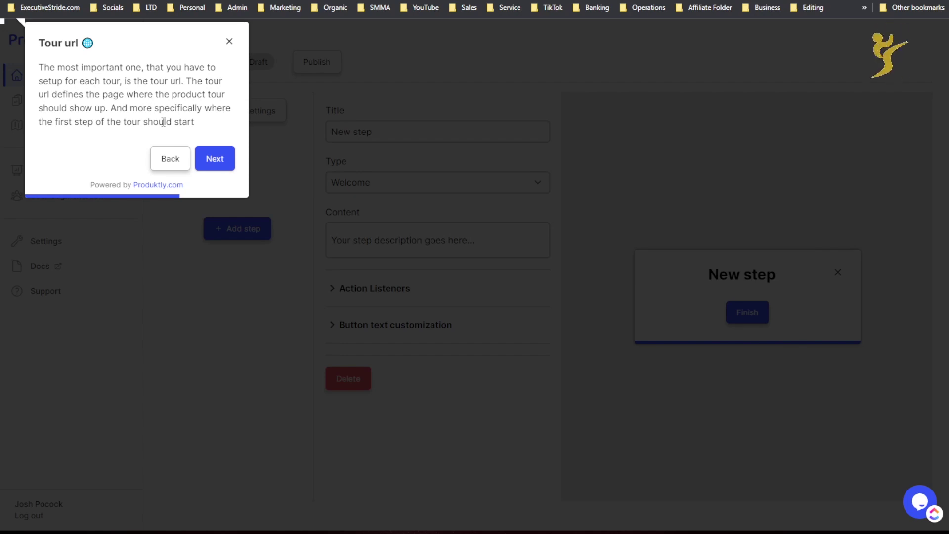
{"action": "left_click", "coordinate": [210, 162]}
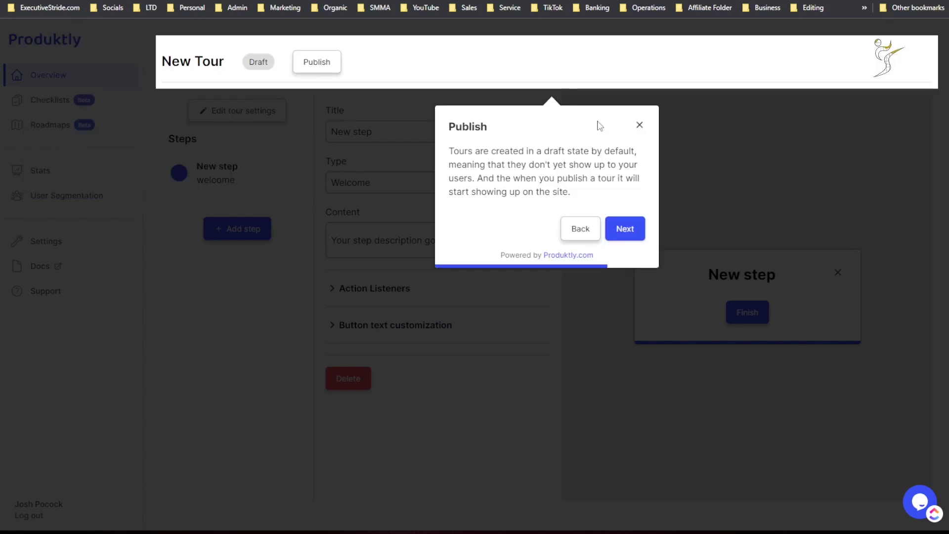
Continue past the publishing explanation to the site integration instructions and advance to the onboarding tour's closing card.
{"action": "left_click", "coordinate": [624, 228]}
{"action": "left_click", "coordinate": [302, 69]}
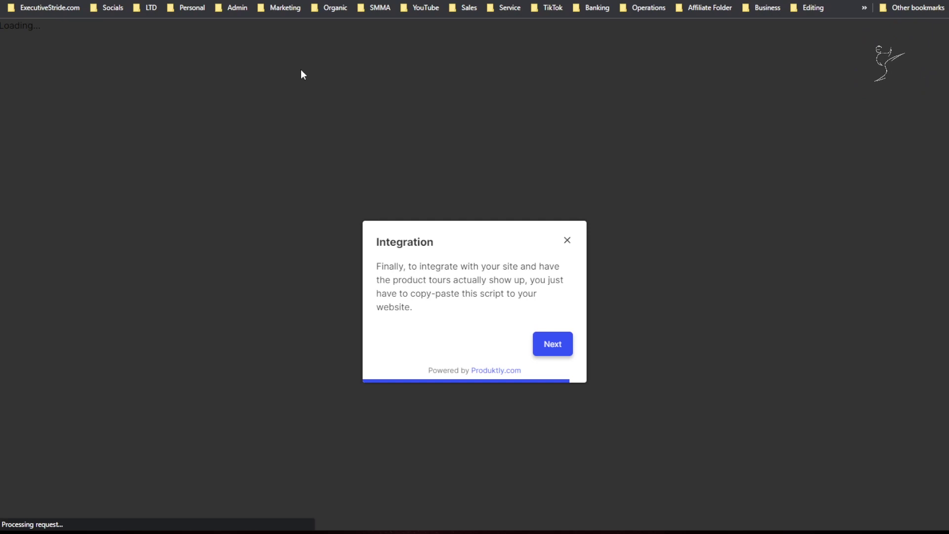
{"action": "left_click", "coordinate": [553, 319]}
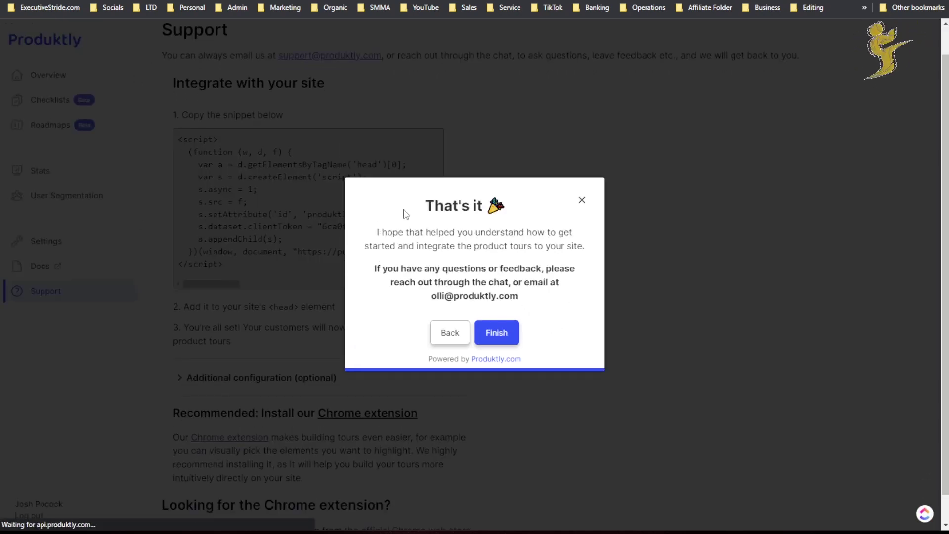
Finish the onboarding tour and copy the site integration script snippet.
{"action": "left_click", "coordinate": [499, 334]}
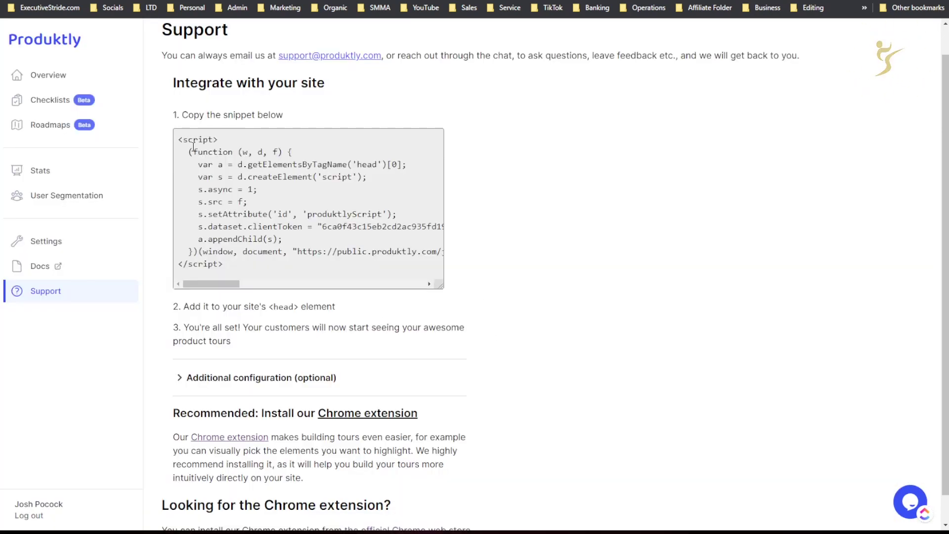
{"action": "left_click_drag", "start_coordinate": [193, 147], "coordinate": [223, 264]}
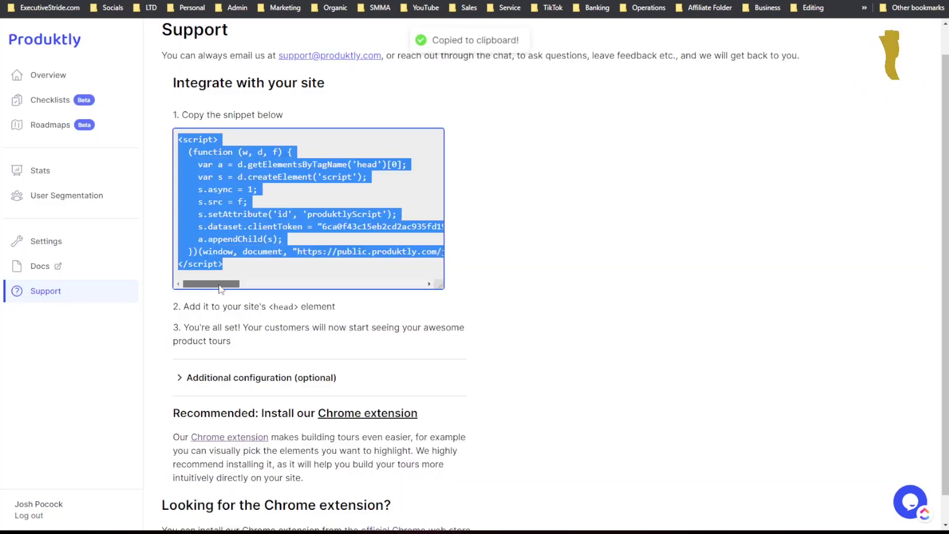
{"action": "left_click", "coordinate": [223, 265]}
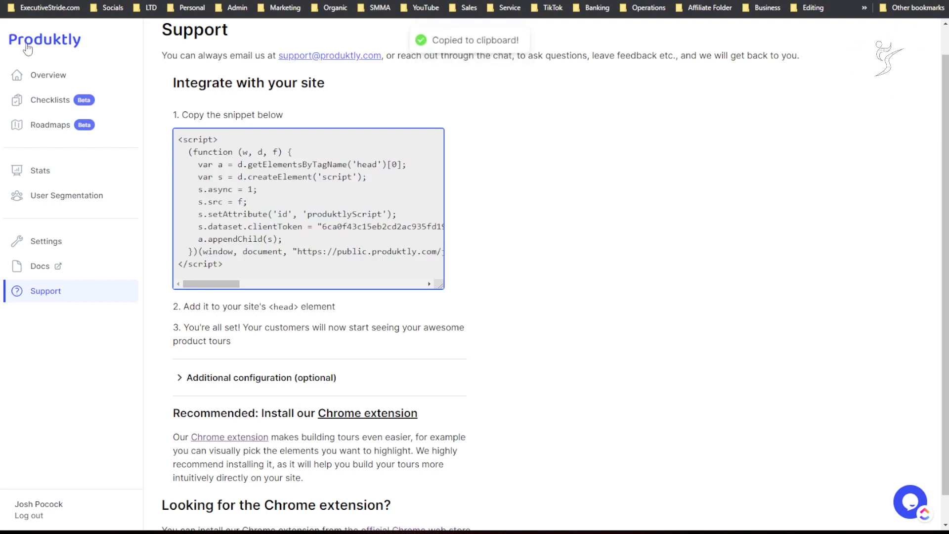
View the Produktly extension's Chrome Web Store page from the support instructions, and return to the support page.
{"action": "scroll", "coordinate": [155, 322], "scroll_direction": "down", "scroll_amount": 1}
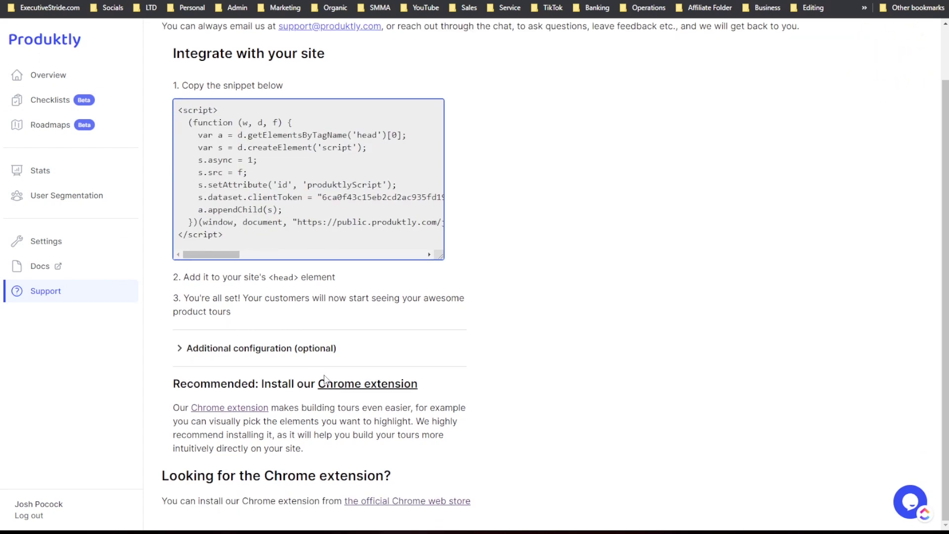
{"action": "left_click", "coordinate": [328, 383]}
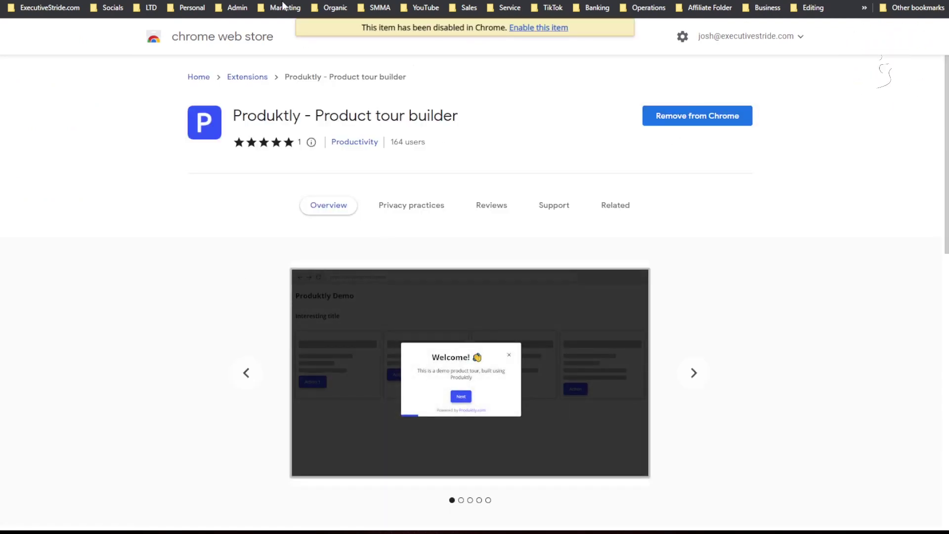
{"action": "left_click", "coordinate": [20, 1]}
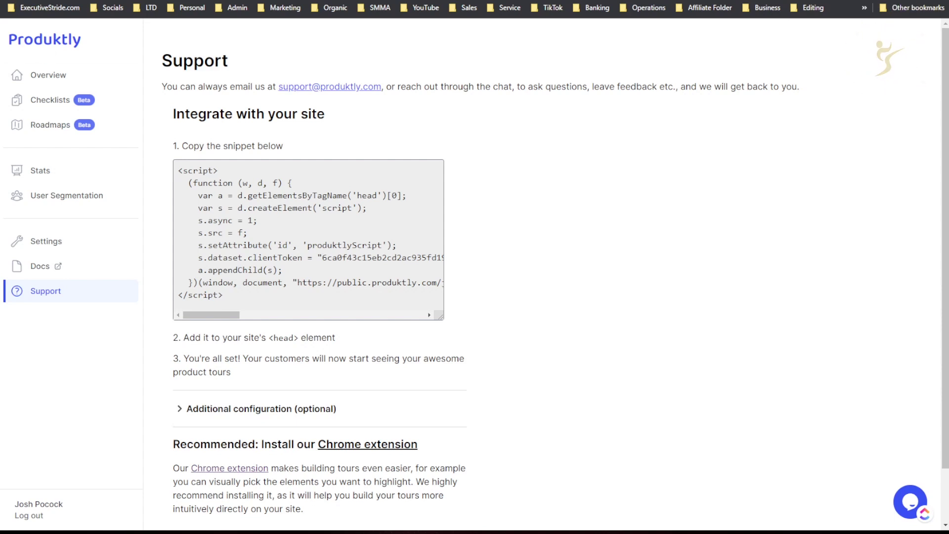
Go back to the tours overview and delete the draft tour "New Tour", confirming the deletion.
{"action": "left_click", "coordinate": [11, 6]}
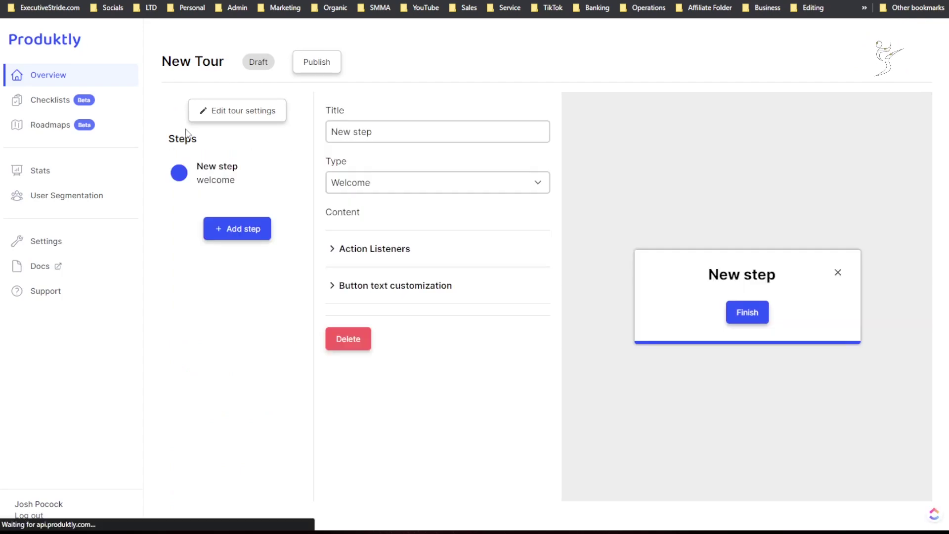
{"action": "left_click", "coordinate": [47, 75]}
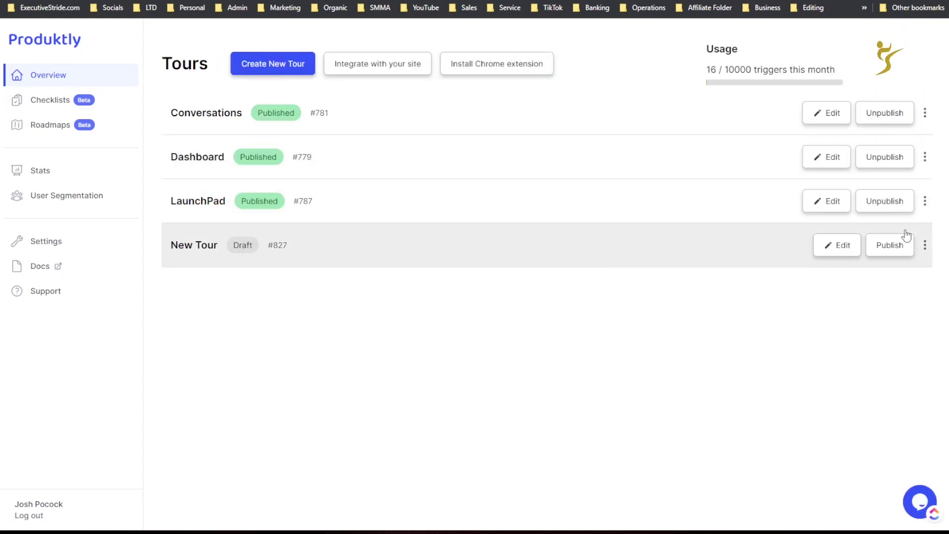
{"action": "left_click", "coordinate": [920, 248]}
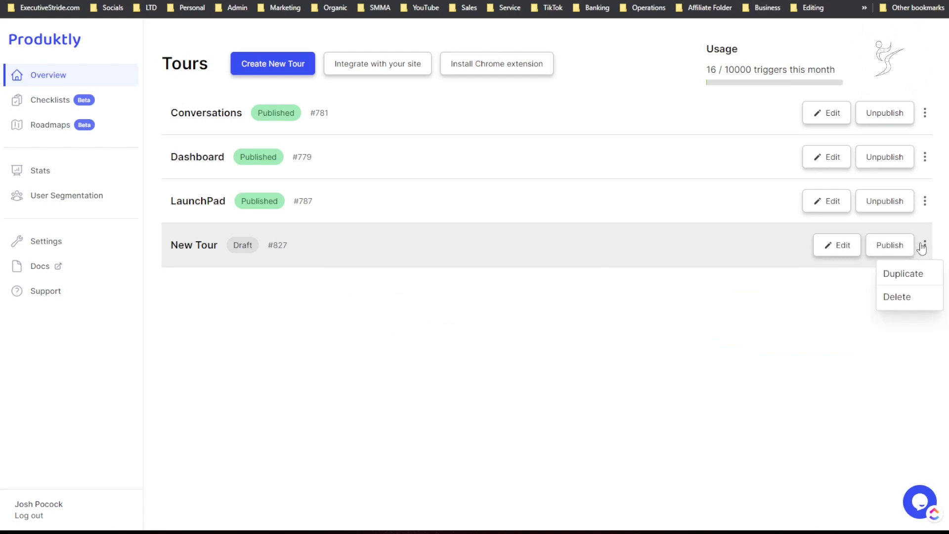
{"action": "left_click", "coordinate": [894, 297]}
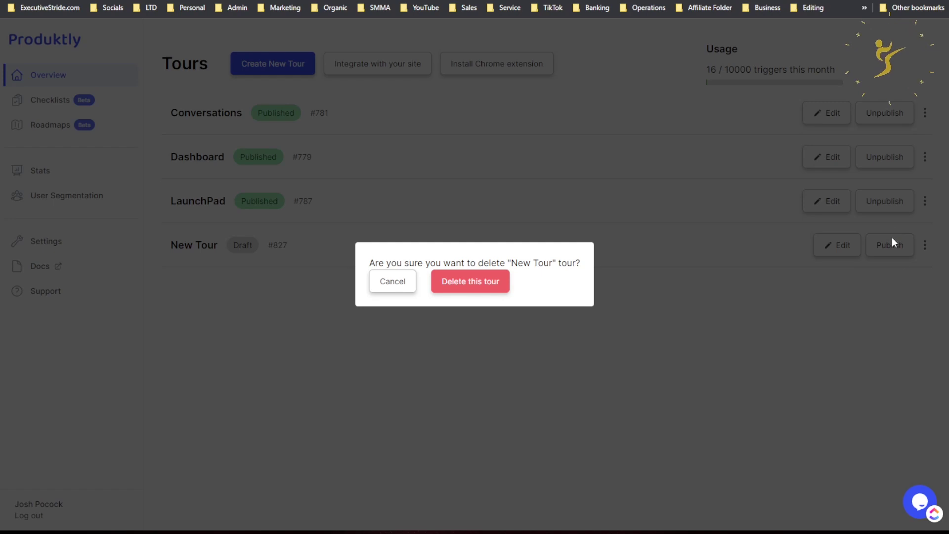
{"action": "left_click", "coordinate": [449, 282]}
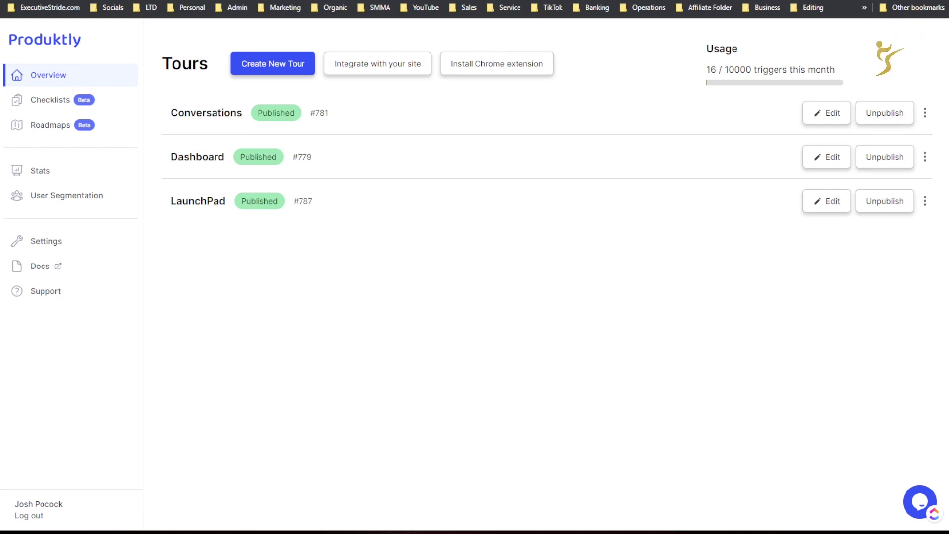
Switch to the StrideSalesCRM dashboard and view its "Learn About The Dashboard" tour through to the finish.
{"action": "key", "text": "ctrl+t"}
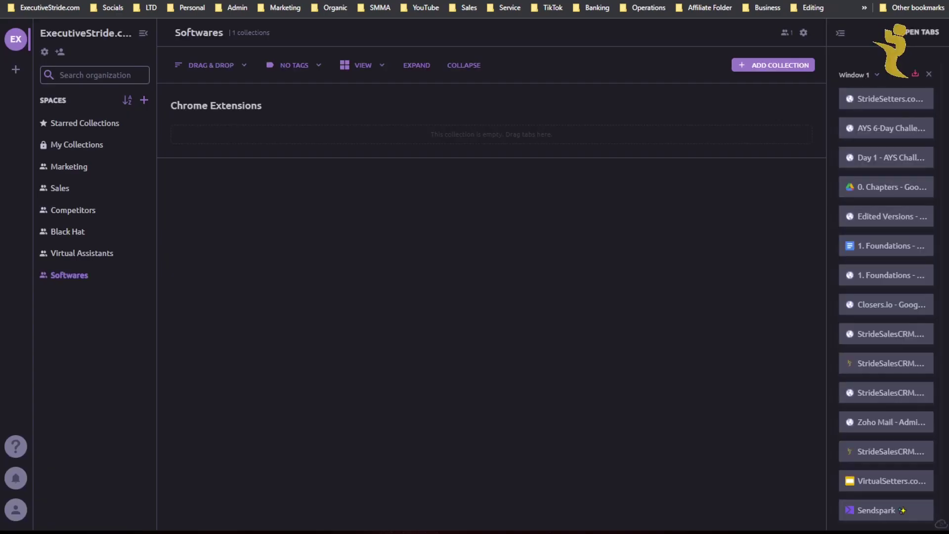
{"action": "key", "text": "ctrl+w"}
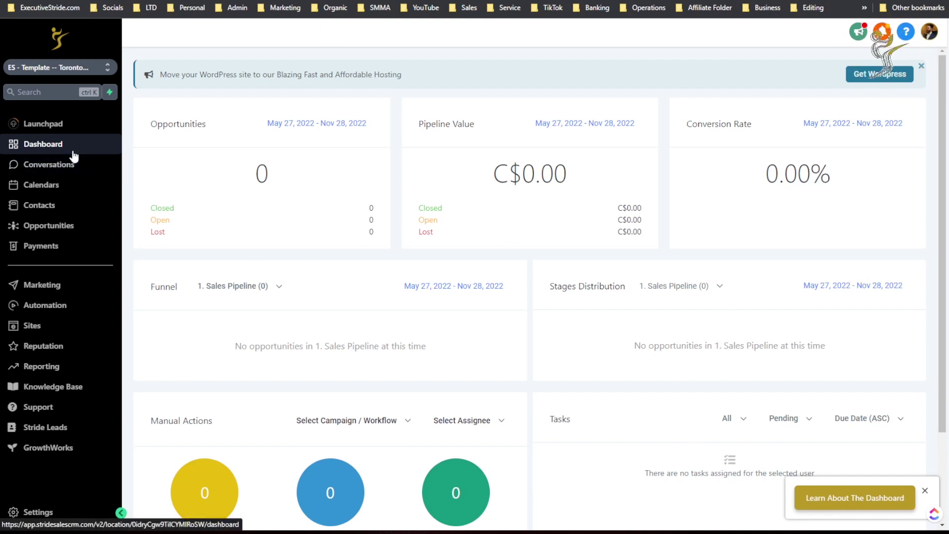
{"action": "left_click", "coordinate": [816, 503]}
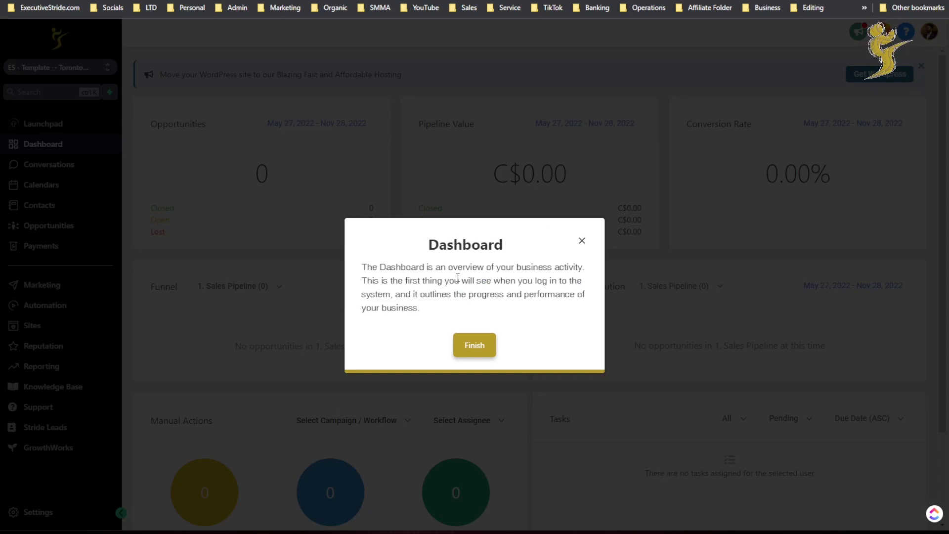
{"action": "left_click", "coordinate": [477, 346]}
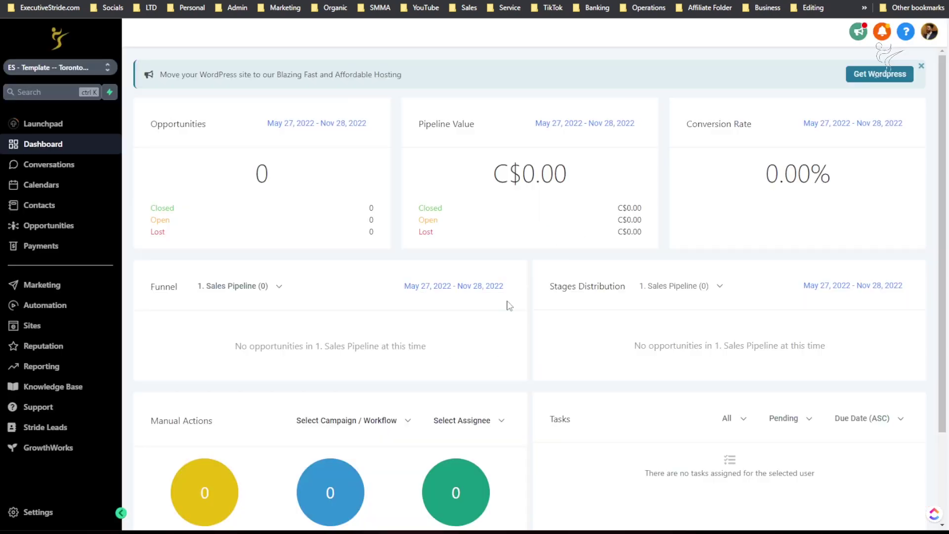
Open the Conversations section, start "Learn About Conversations" and go through all of its guided tour cards to the end.
{"action": "left_click", "coordinate": [49, 174]}
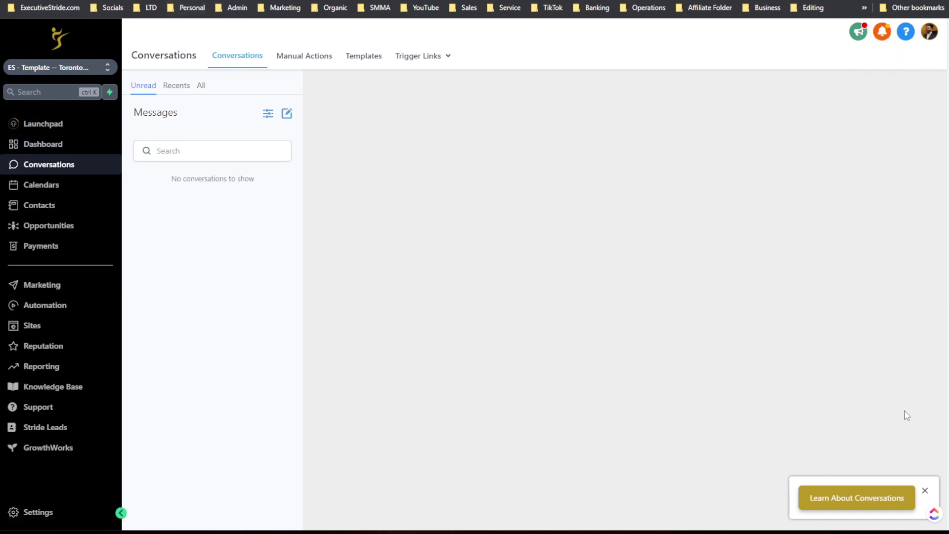
{"action": "left_click", "coordinate": [856, 498]}
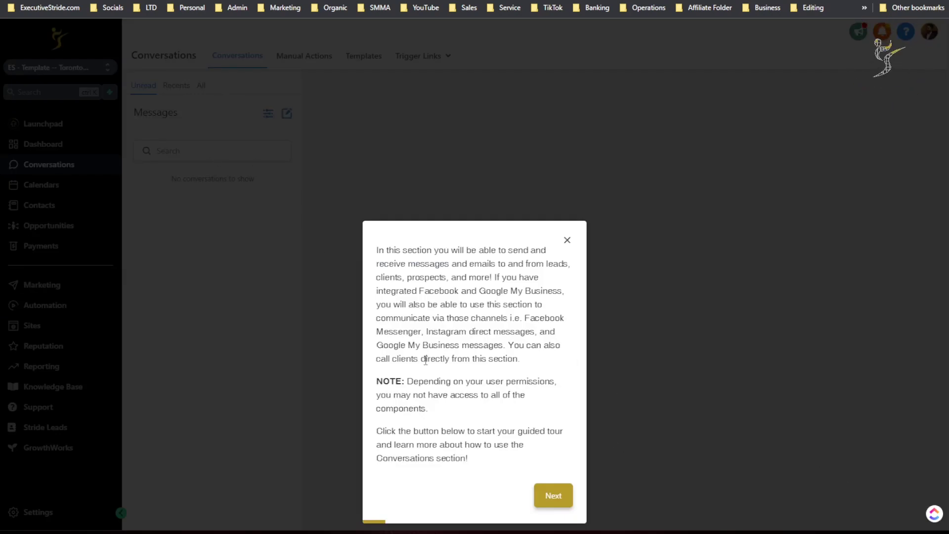
{"action": "left_click", "coordinate": [552, 499]}
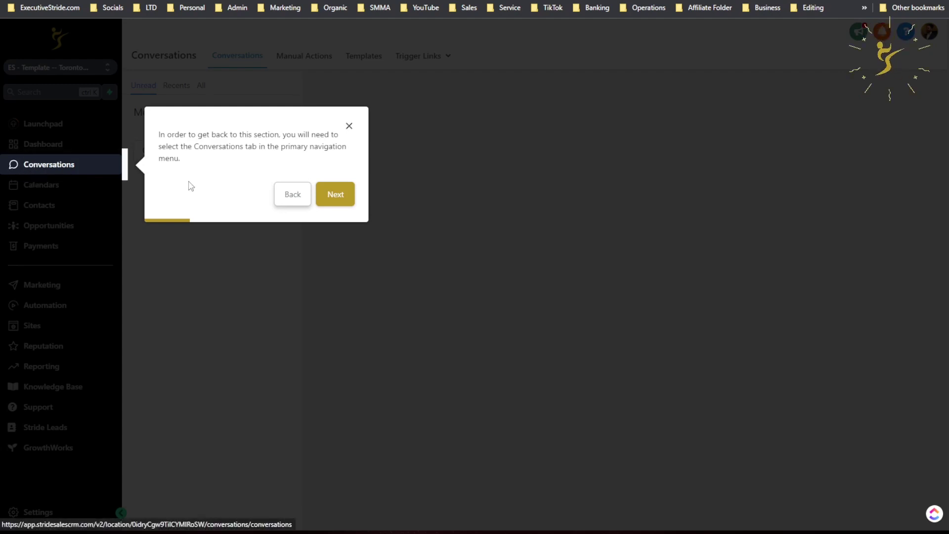
{"action": "left_click", "coordinate": [334, 202]}
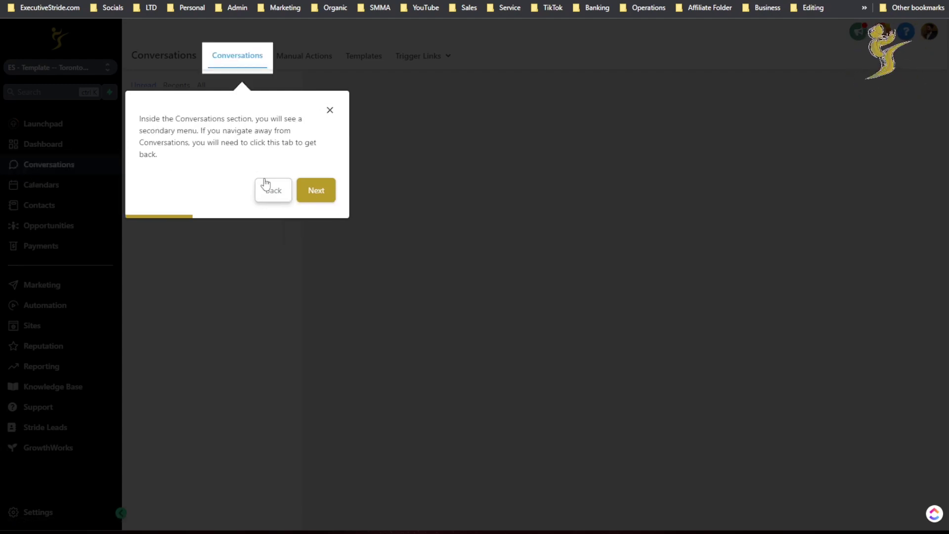
{"action": "left_click", "coordinate": [316, 187]}
{"action": "left_click", "coordinate": [332, 278]}
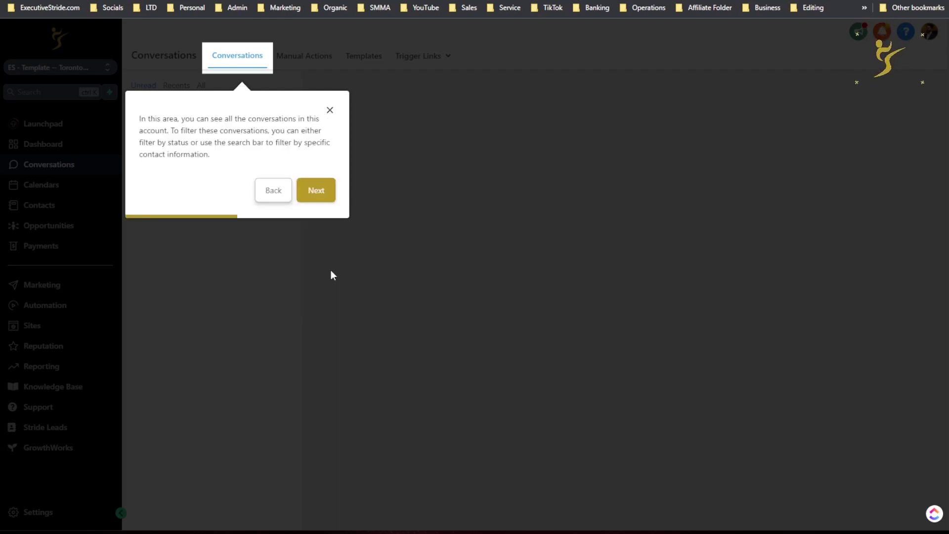
{"action": "left_click", "coordinate": [319, 194]}
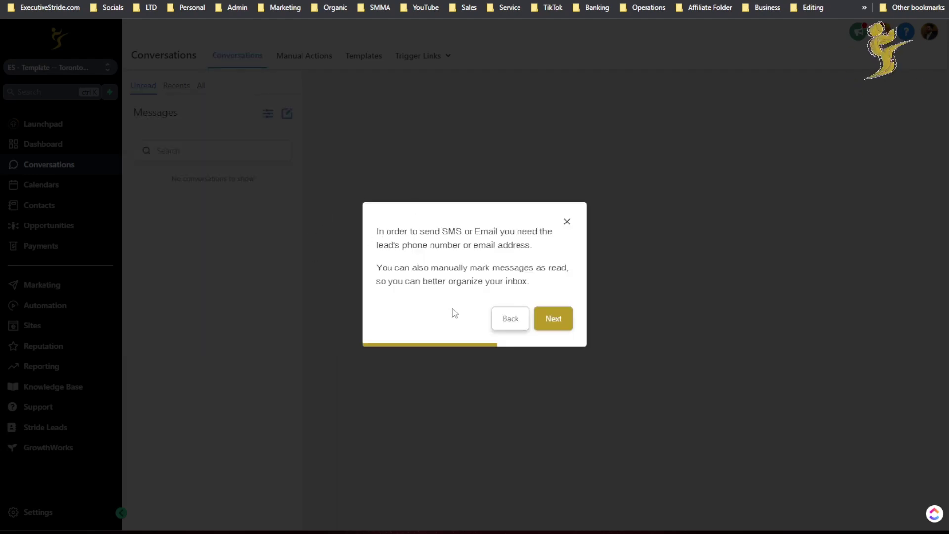
{"action": "left_click", "coordinate": [548, 326]}
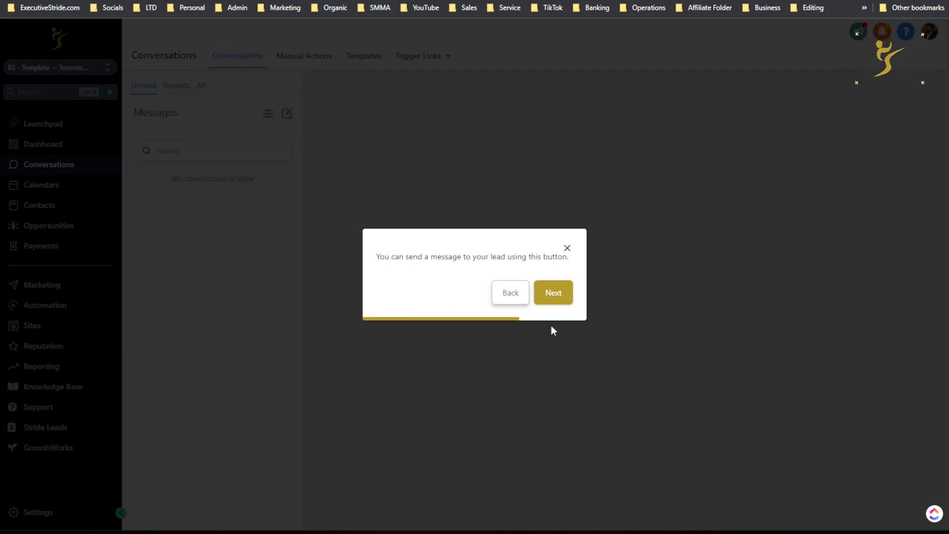
{"action": "left_click", "coordinate": [554, 293]}
{"action": "left_click", "coordinate": [555, 298]}
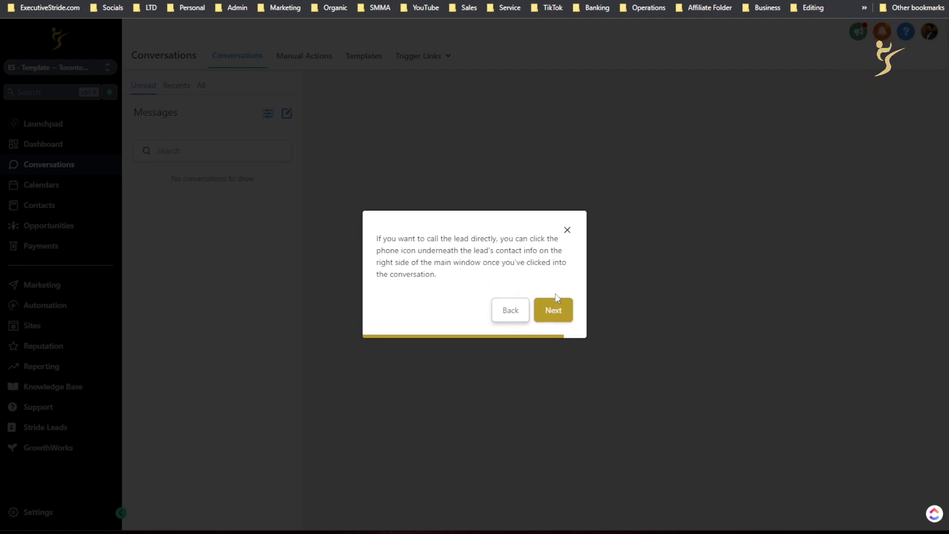
{"action": "left_click", "coordinate": [553, 312]}
{"action": "left_click", "coordinate": [543, 334]}
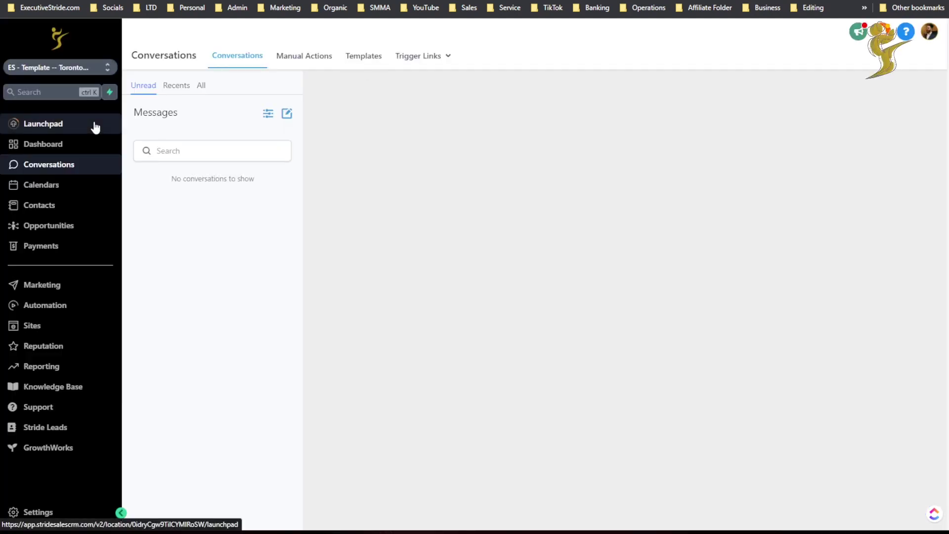
Open the Launchpad section and view its "Learn About The LaunchPad" tour through to the finish.
{"action": "left_click", "coordinate": [94, 125]}
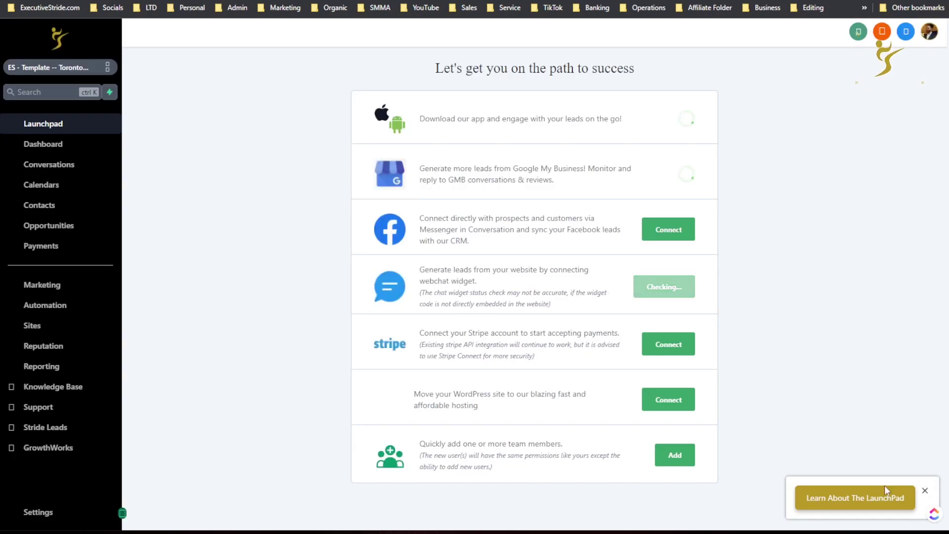
{"action": "left_click", "coordinate": [834, 509]}
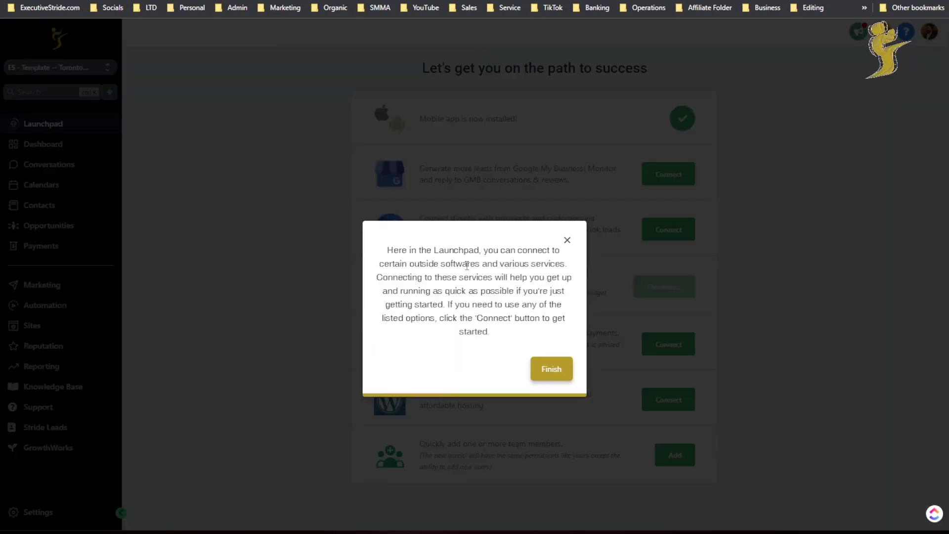
{"action": "left_click", "coordinate": [551, 369]}
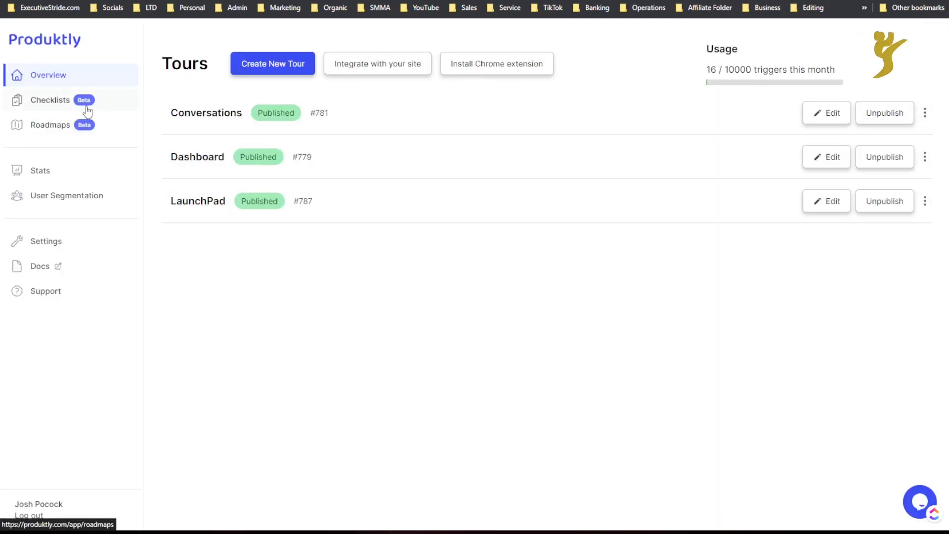
Switch back to Produktly, open the Conversations tour in the editor and look through its list of steps.
{"action": "left_click", "coordinate": [220, 108]}
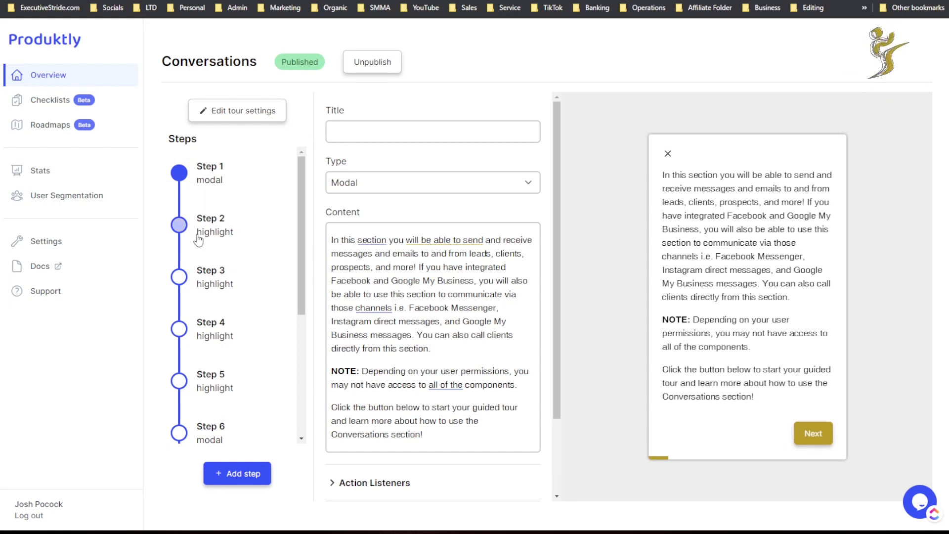
{"action": "scroll", "coordinate": [213, 257], "scroll_direction": "down", "scroll_amount": 5}
{"action": "scroll", "coordinate": [234, 277], "scroll_direction": "up", "scroll_amount": 5}
{"action": "scroll", "coordinate": [217, 395], "scroll_direction": "down", "scroll_amount": 4}
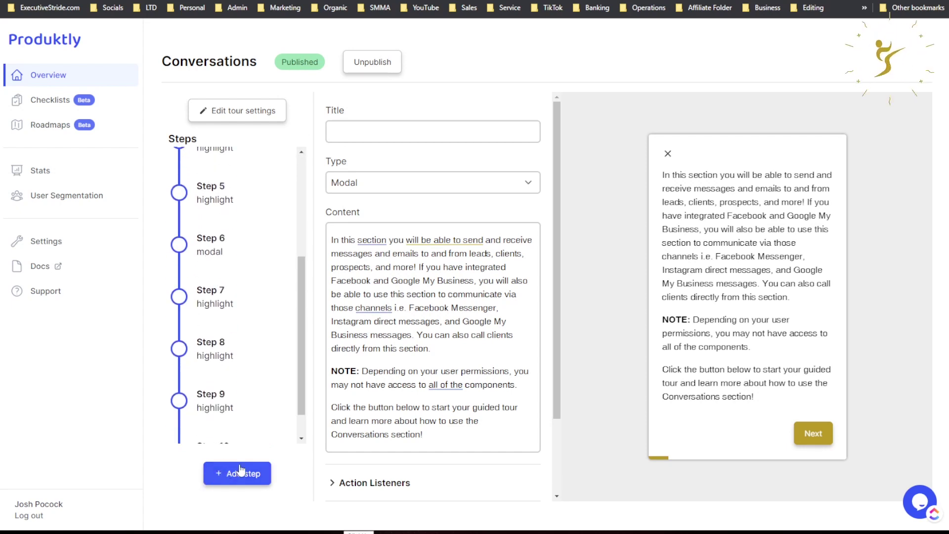
{"action": "scroll", "coordinate": [240, 371], "scroll_direction": "up", "scroll_amount": 5}
Look at the first step's title field and available step types, leaving the type as Modal.
{"action": "left_click", "coordinate": [344, 127]}
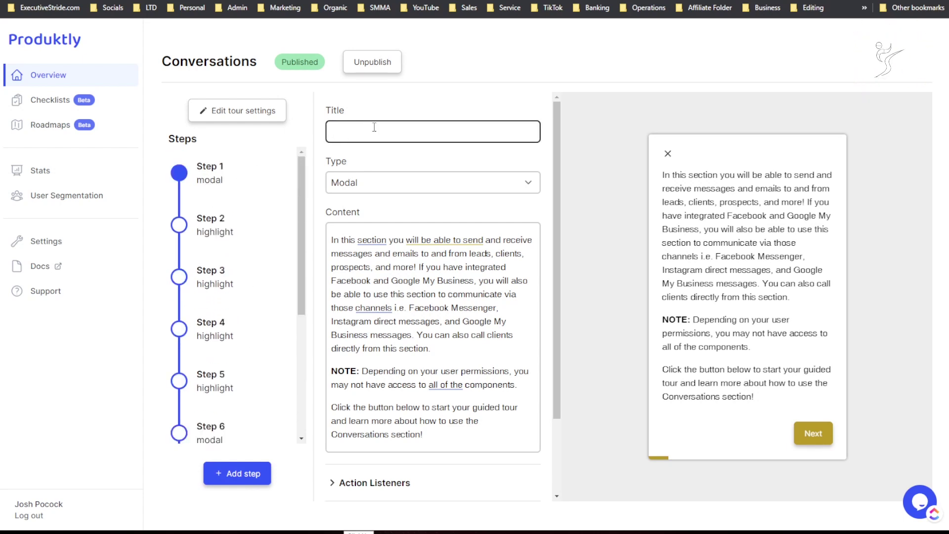
{"action": "left_click", "coordinate": [354, 187]}
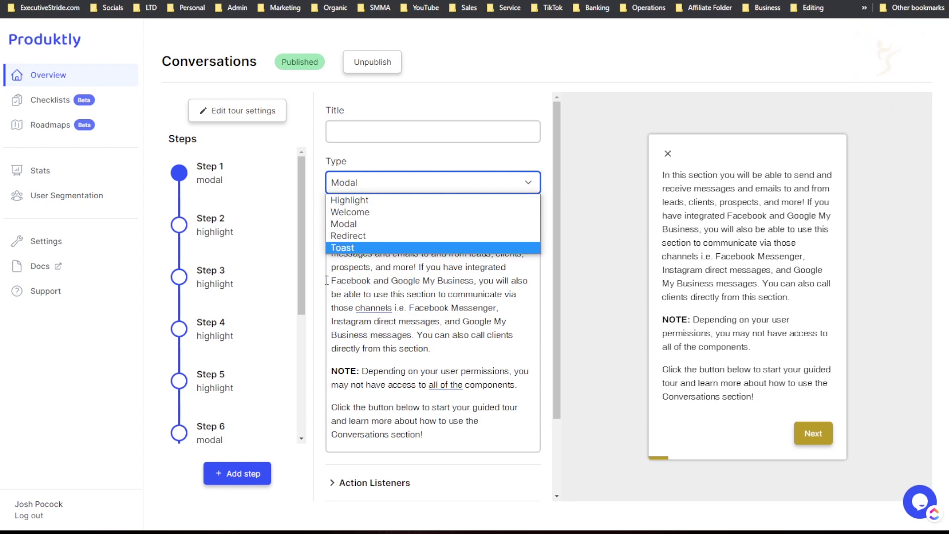
{"action": "left_click", "coordinate": [316, 236]}
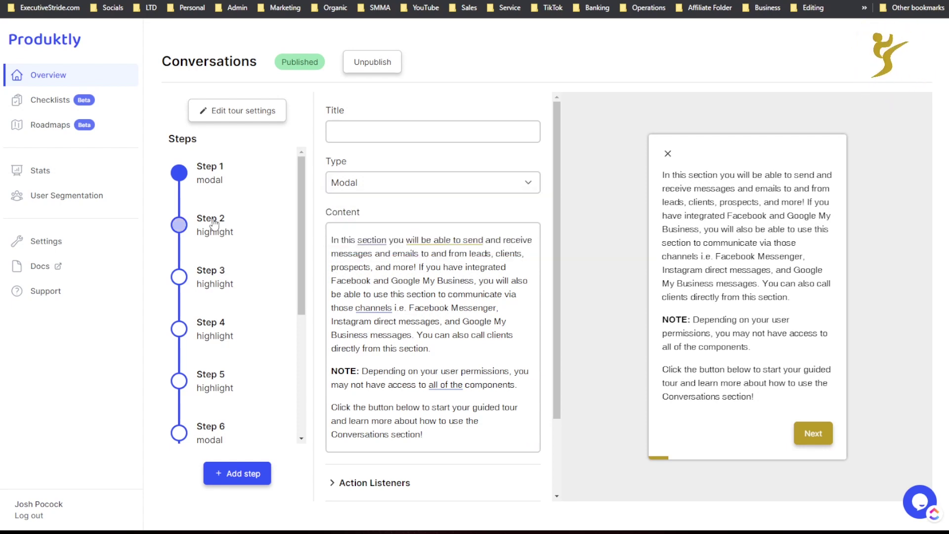
Review the first step's content text and expand its Action Listeners settings to examine the options.
{"action": "scroll", "coordinate": [389, 267], "scroll_direction": "down", "scroll_amount": 2}
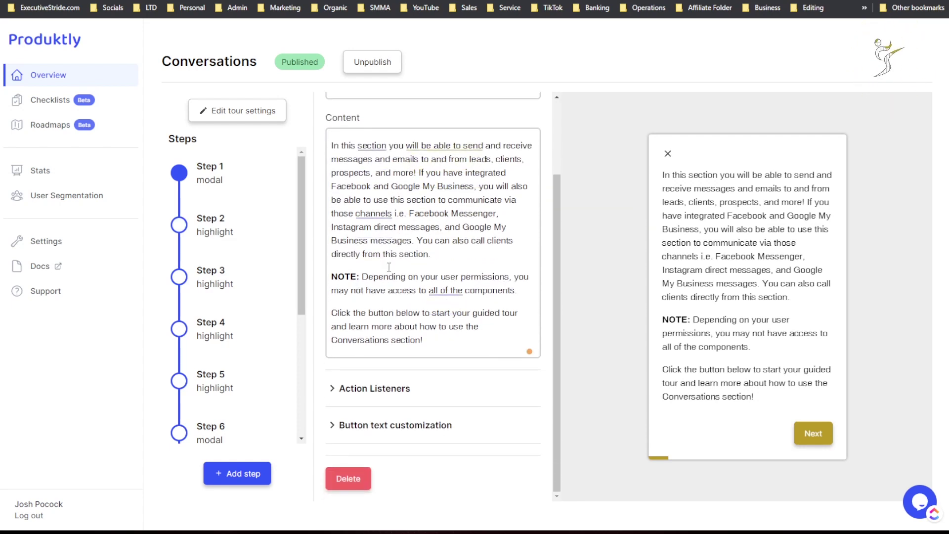
{"action": "left_click_drag", "start_coordinate": [333, 157], "coordinate": [414, 328]}
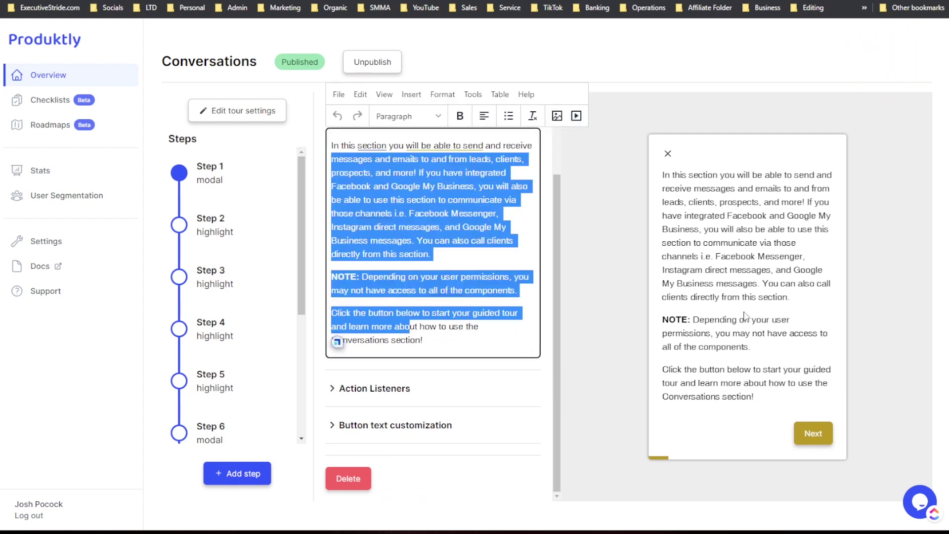
{"action": "left_click", "coordinate": [346, 393]}
{"action": "scroll", "coordinate": [375, 317], "scroll_direction": "down", "scroll_amount": 4}
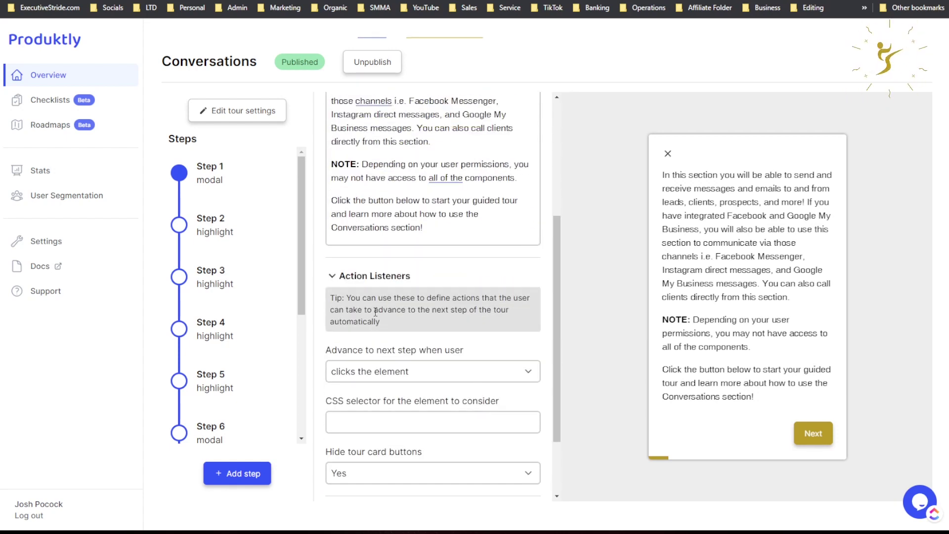
Examine the first step's Action Listeners options for advancing the tour, the CSS selector and hiding tour card buttons, leaving them unchanged.
{"action": "left_click_drag", "start_coordinate": [398, 275], "coordinate": [422, 272]}
{"action": "left_click", "coordinate": [408, 299]}
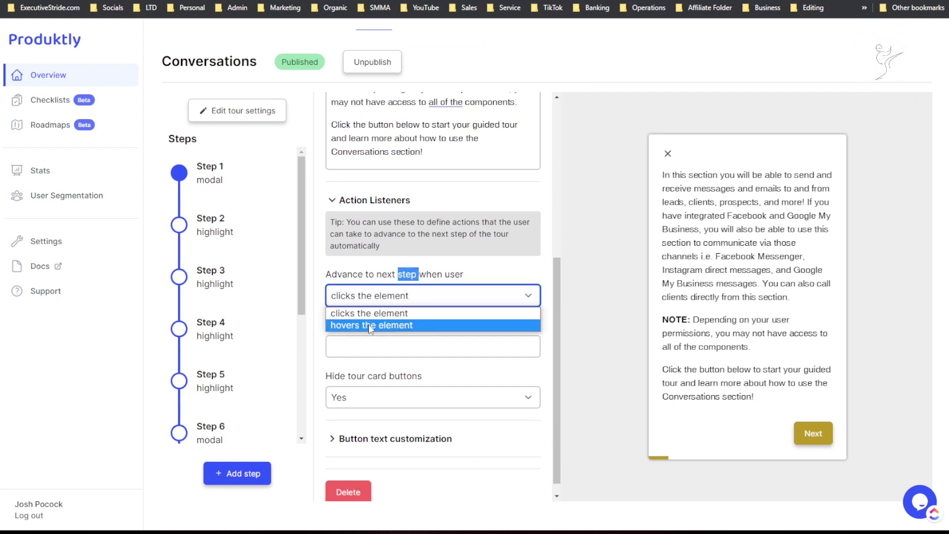
{"action": "left_click", "coordinate": [389, 286]}
{"action": "left_click", "coordinate": [344, 342]}
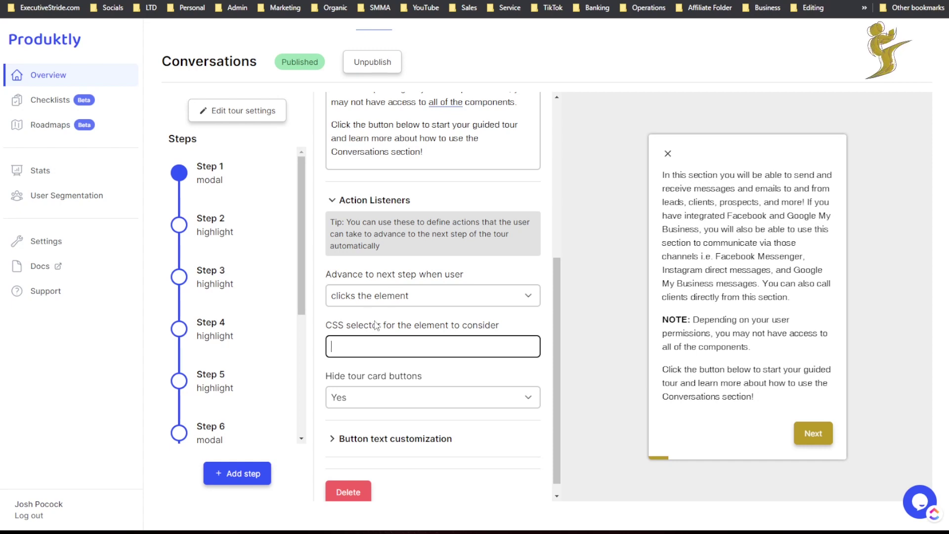
{"action": "scroll", "coordinate": [377, 324], "scroll_direction": "down", "scroll_amount": 1}
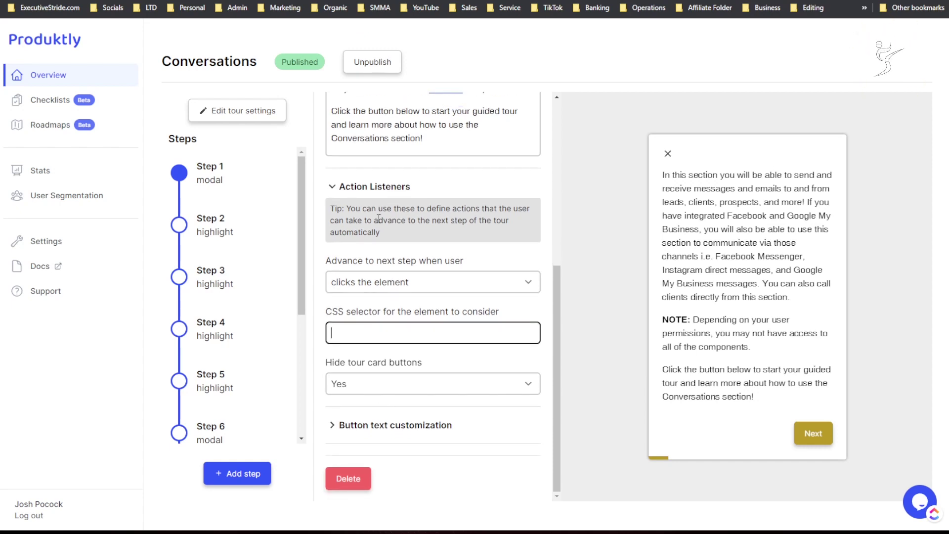
{"action": "left_click_drag", "start_coordinate": [383, 208], "coordinate": [474, 208]}
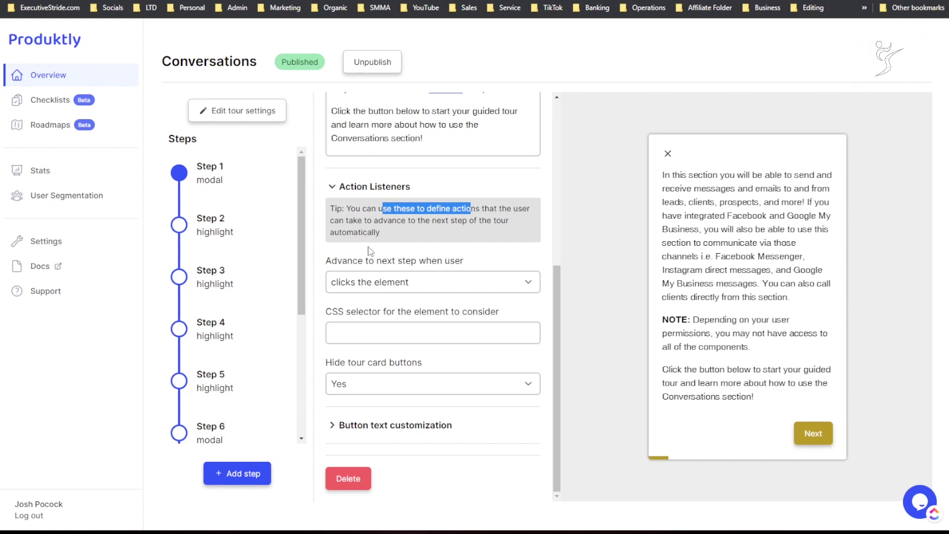
{"action": "left_click", "coordinate": [354, 331]}
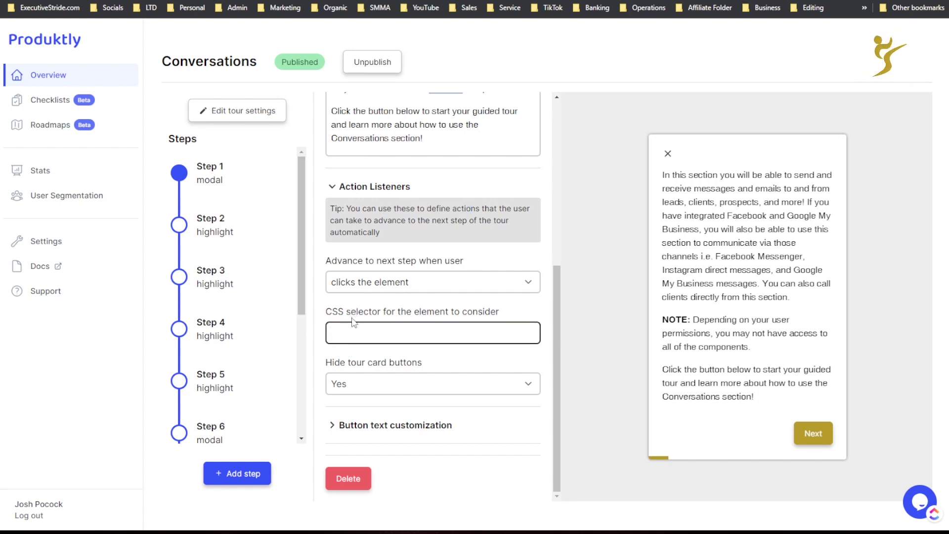
{"action": "left_click", "coordinate": [345, 391]}
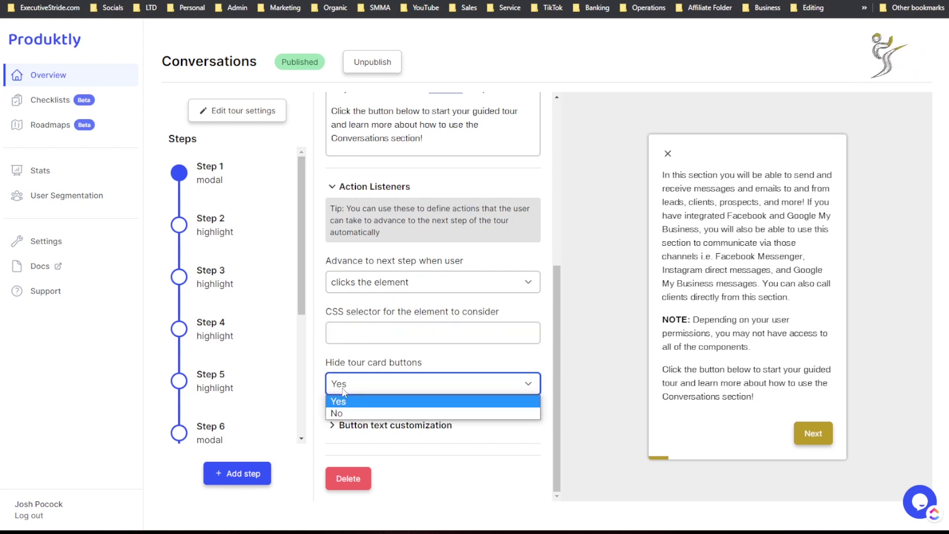
{"action": "left_click", "coordinate": [379, 367]}
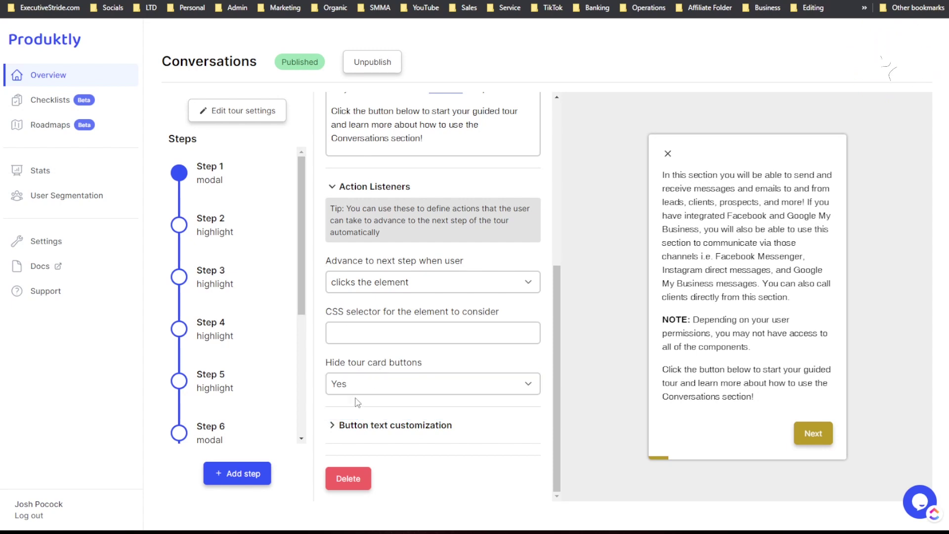
Expand the first step's button text customization and look at the Next, Back and Finish text fields.
{"action": "left_click", "coordinate": [345, 426]}
{"action": "scroll", "coordinate": [372, 380], "scroll_direction": "down", "scroll_amount": 3}
{"action": "left_click", "coordinate": [365, 321]}
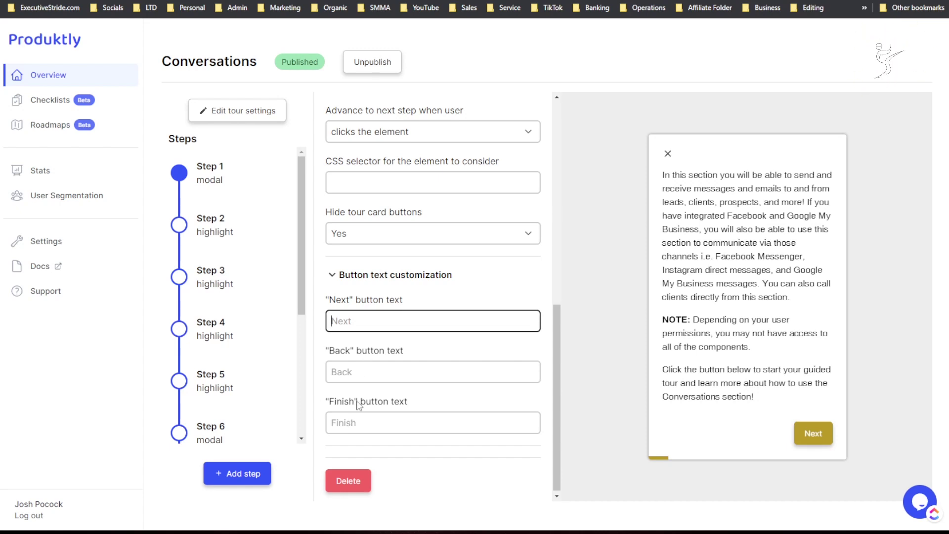
{"action": "scroll", "coordinate": [331, 168], "scroll_direction": "up", "scroll_amount": 2}
Open the tour's second step and review its content, CSS selector and step type, leaving the type as Highlight.
{"action": "left_click", "coordinate": [178, 226]}
{"action": "scroll", "coordinate": [361, 284], "scroll_direction": "up", "scroll_amount": 2}
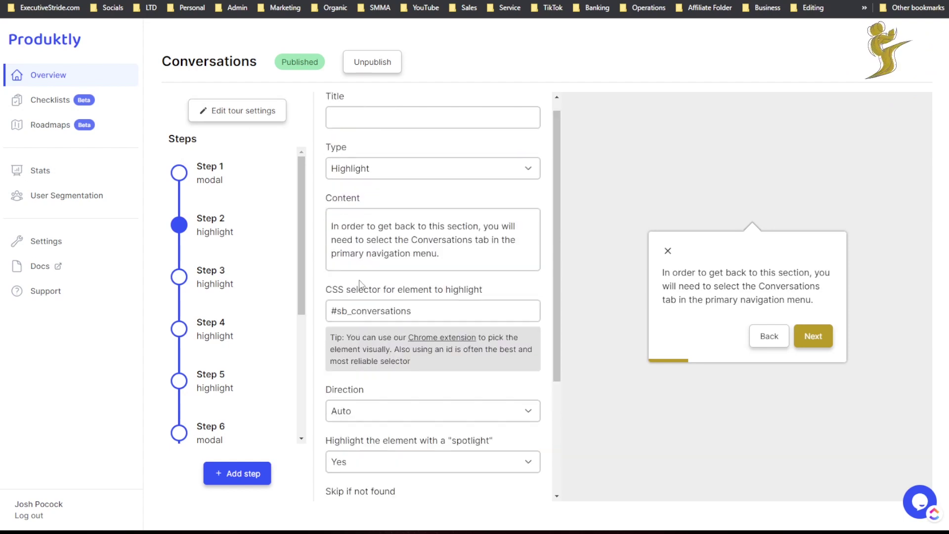
{"action": "scroll", "coordinate": [360, 282], "scroll_direction": "down", "scroll_amount": 1}
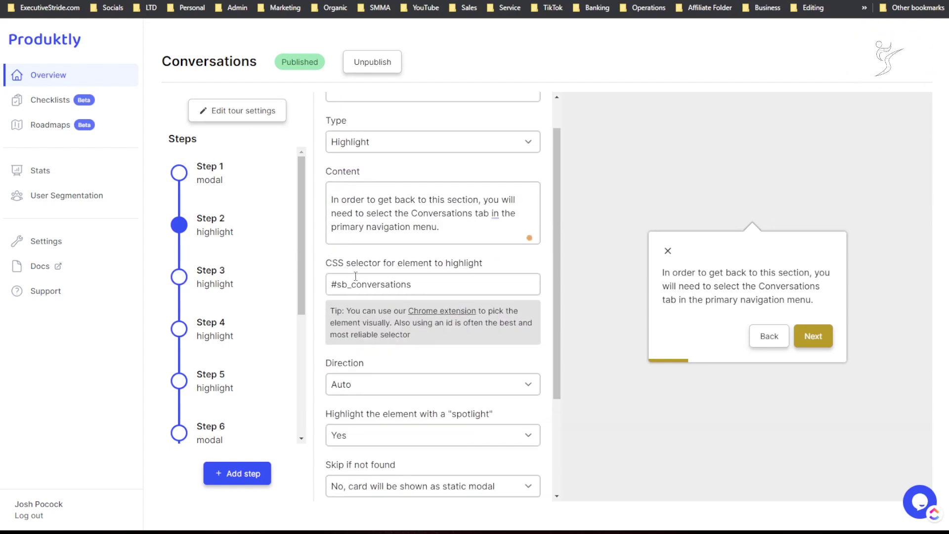
{"action": "scroll", "coordinate": [362, 286], "scroll_direction": "up", "scroll_amount": 1}
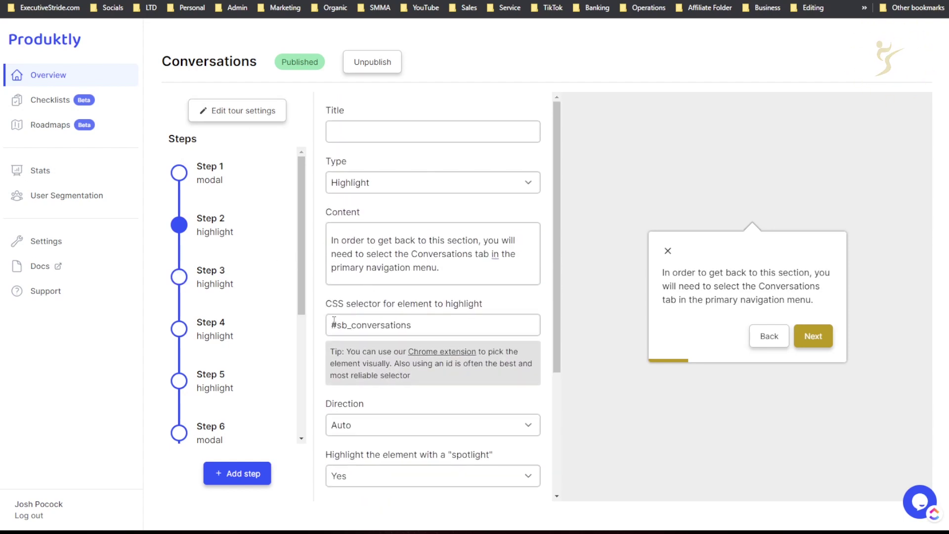
{"action": "left_click_drag", "start_coordinate": [334, 321], "coordinate": [417, 325]}
{"action": "left_click", "coordinate": [453, 184]}
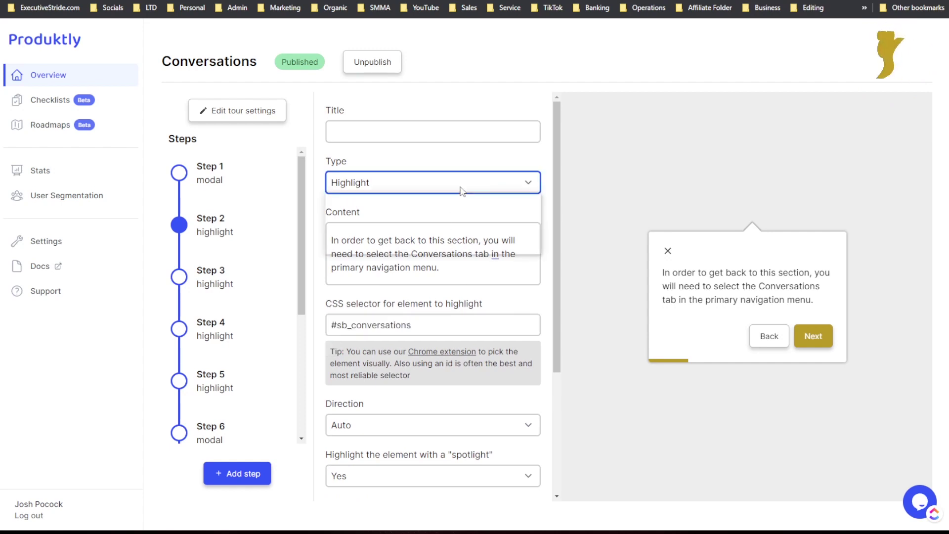
{"action": "left_click", "coordinate": [436, 163]}
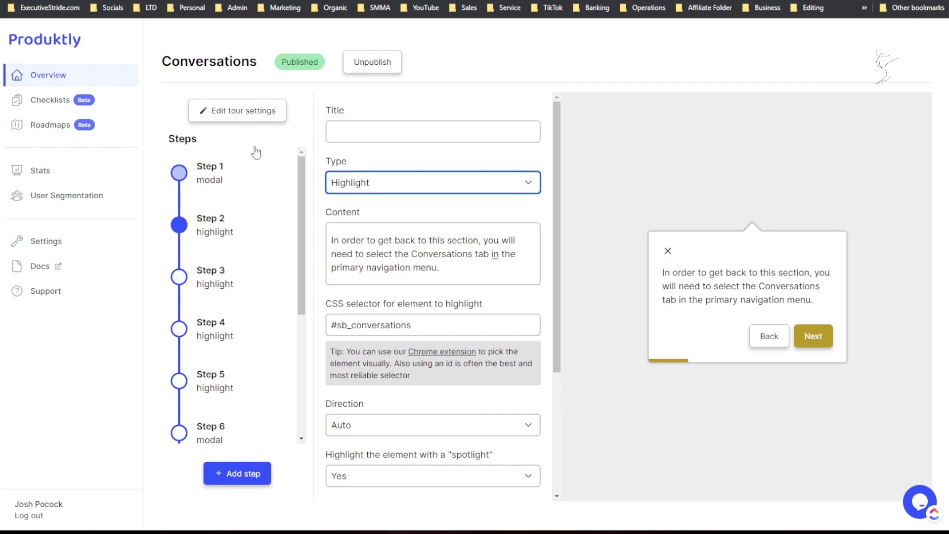
Open the Conversations tour's settings and review its name and the trigger matching options, leaving the match set to all.
{"action": "left_click", "coordinate": [246, 123]}
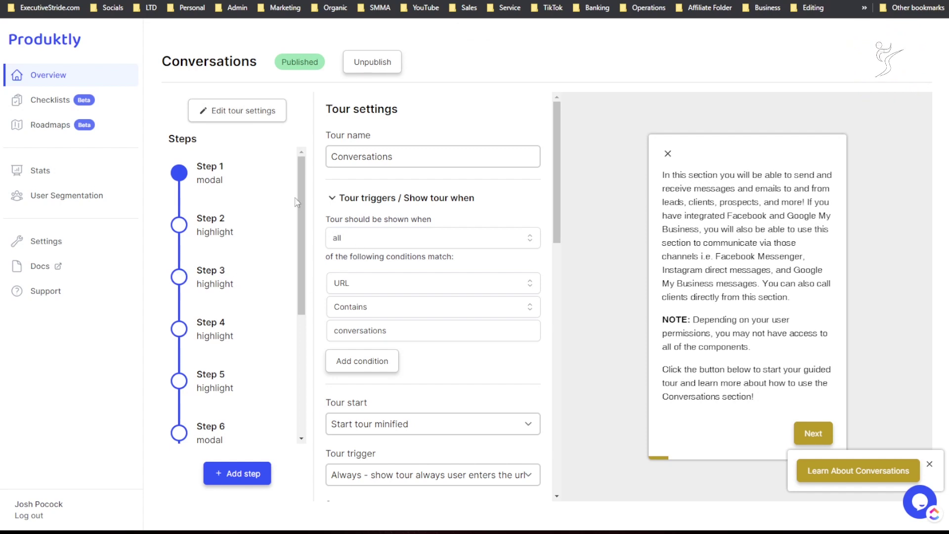
{"action": "left_click_drag", "start_coordinate": [370, 155], "coordinate": [409, 155]}
{"action": "scroll", "coordinate": [361, 193], "scroll_direction": "down", "scroll_amount": 2}
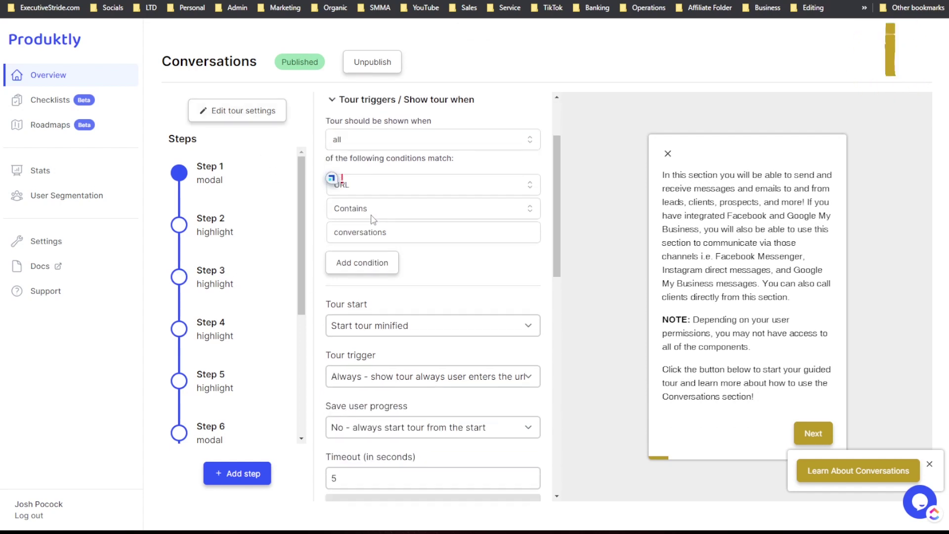
{"action": "scroll", "coordinate": [374, 173], "scroll_direction": "up", "scroll_amount": 1}
{"action": "left_click", "coordinate": [378, 163]}
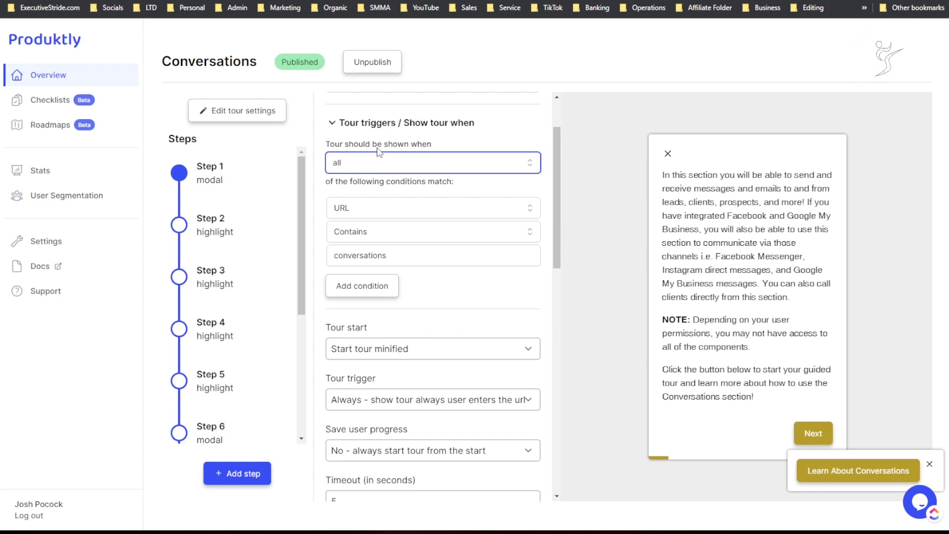
{"action": "left_click", "coordinate": [404, 163]}
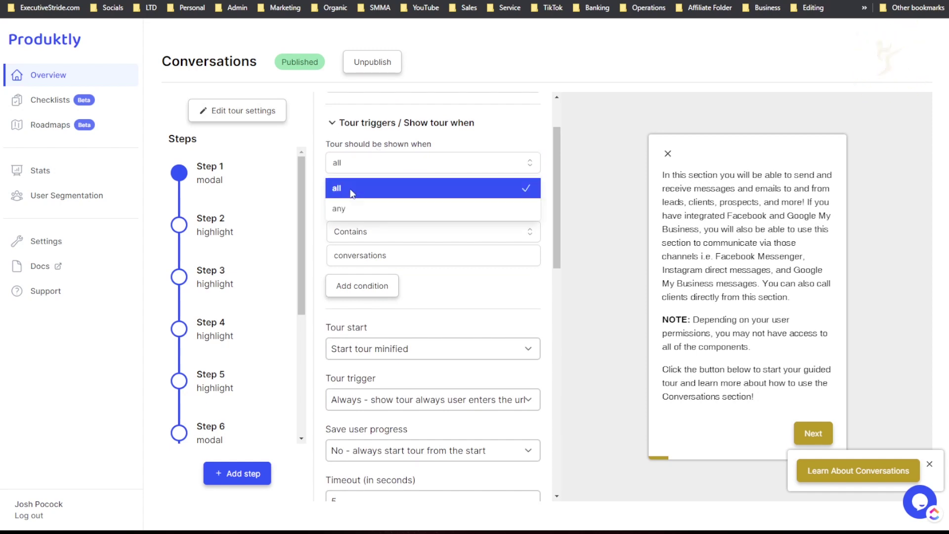
{"action": "left_click", "coordinate": [406, 122]}
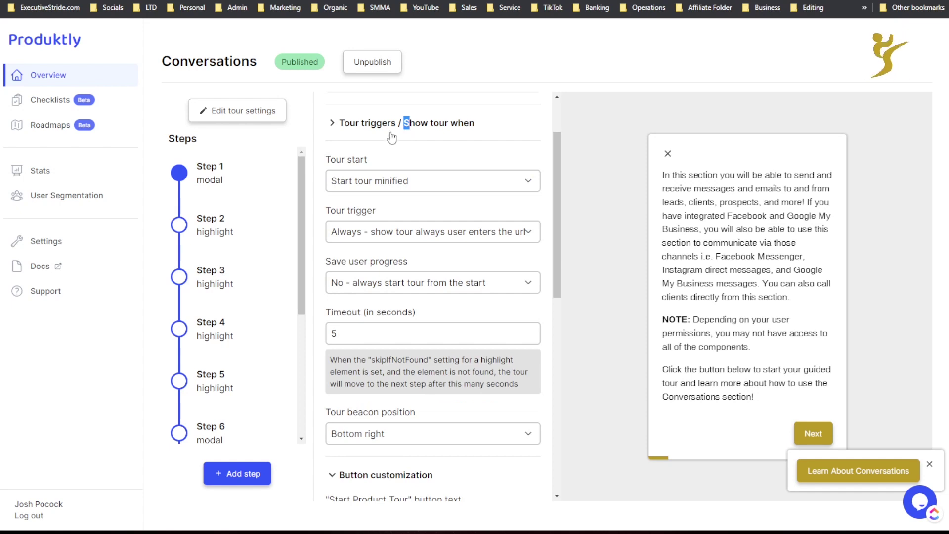
{"action": "left_click", "coordinate": [395, 123]}
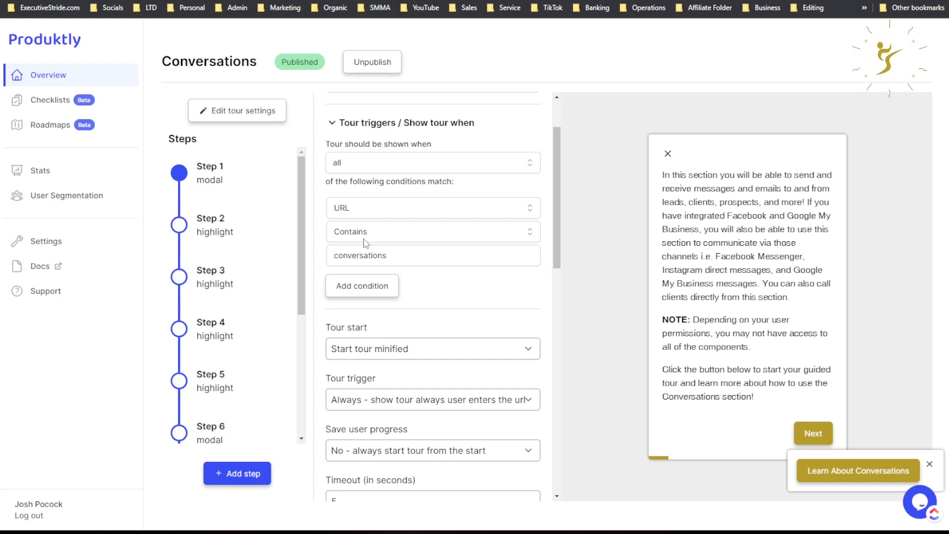
Examine the trigger condition's value, comparison operators and attribute choices, keeping URL Contains conversations.
{"action": "left_click_drag", "start_coordinate": [368, 254], "coordinate": [396, 253]}
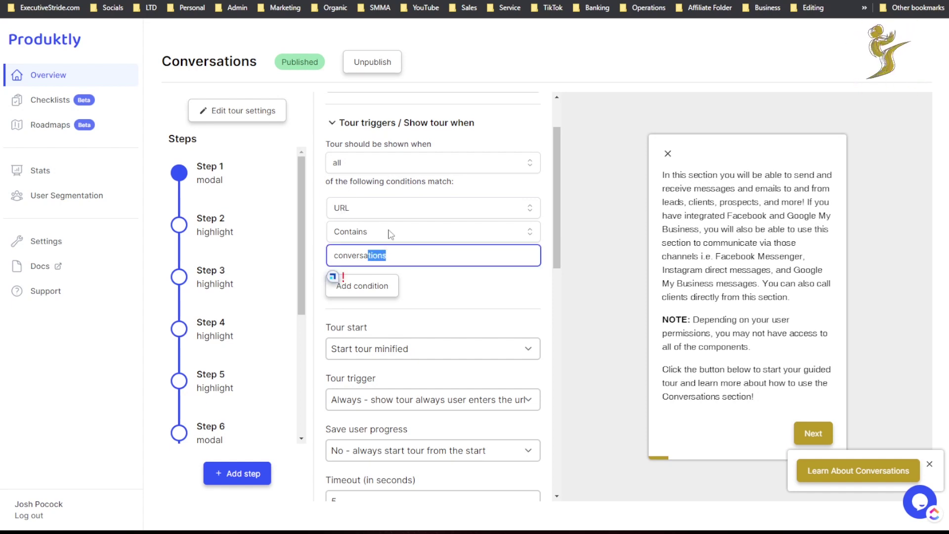
{"action": "left_click", "coordinate": [391, 232]}
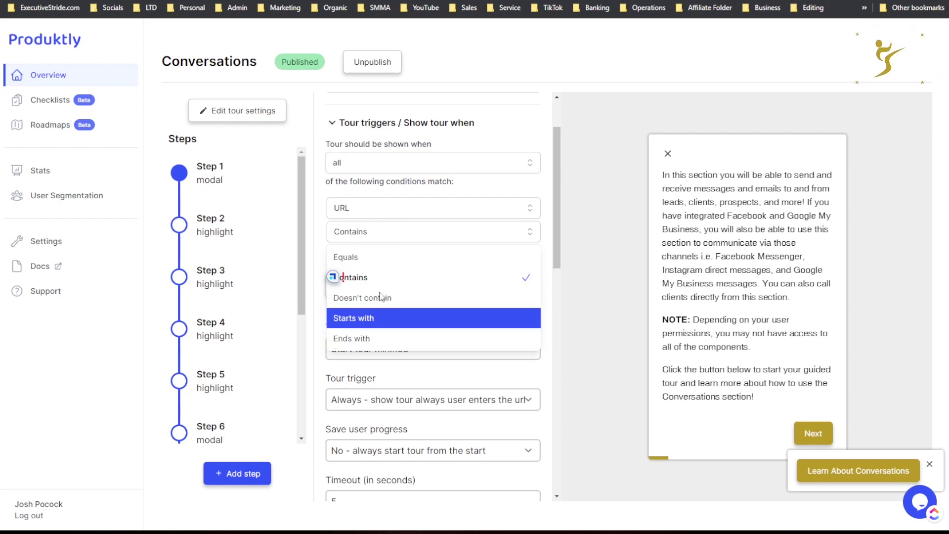
{"action": "left_click", "coordinate": [397, 208]}
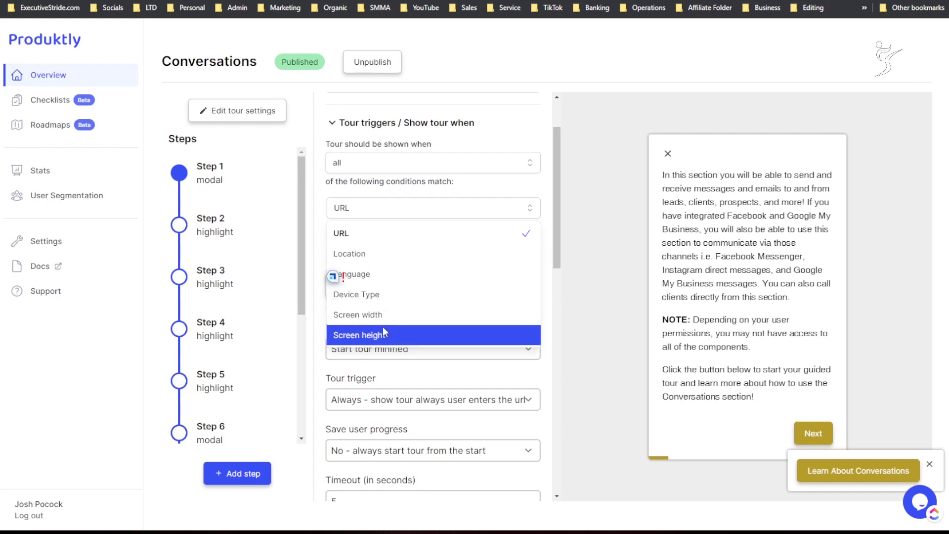
{"action": "scroll", "coordinate": [393, 308], "scroll_direction": "down", "scroll_amount": 1}
{"action": "scroll", "coordinate": [418, 315], "scroll_direction": "up", "scroll_amount": 1}
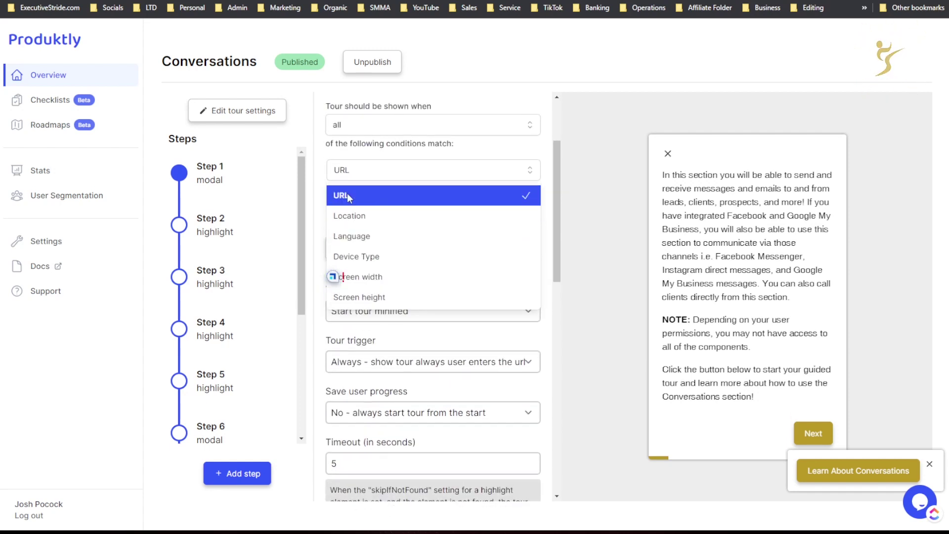
{"action": "left_click", "coordinate": [313, 172]}
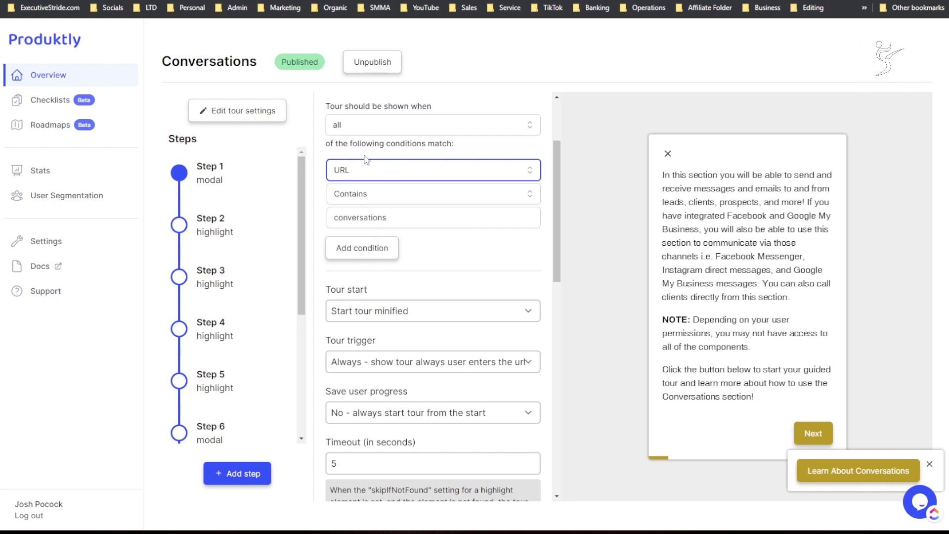
Look through the Tour start and Tour trigger options, keeping the minified start and the Always trigger.
{"action": "scroll", "coordinate": [336, 320], "scroll_direction": "down", "scroll_amount": 2}
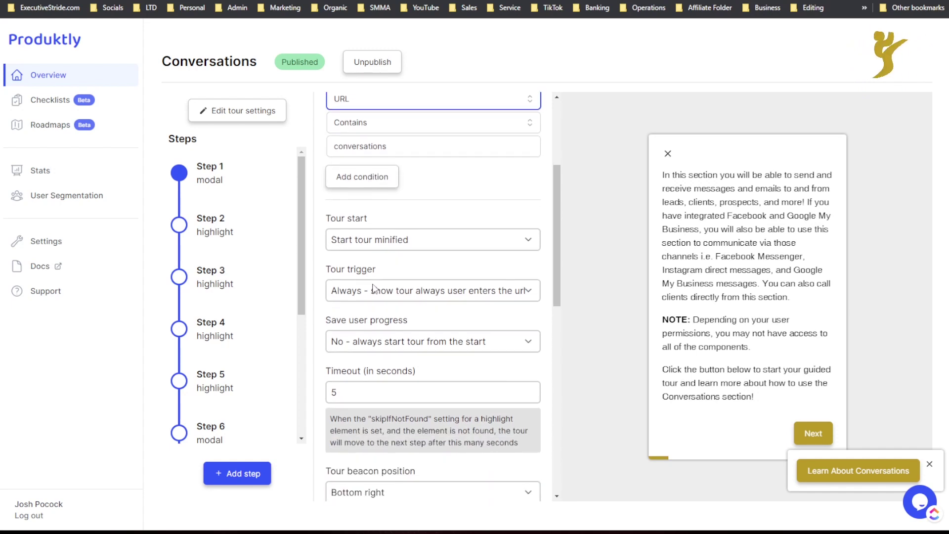
{"action": "left_click", "coordinate": [377, 241]}
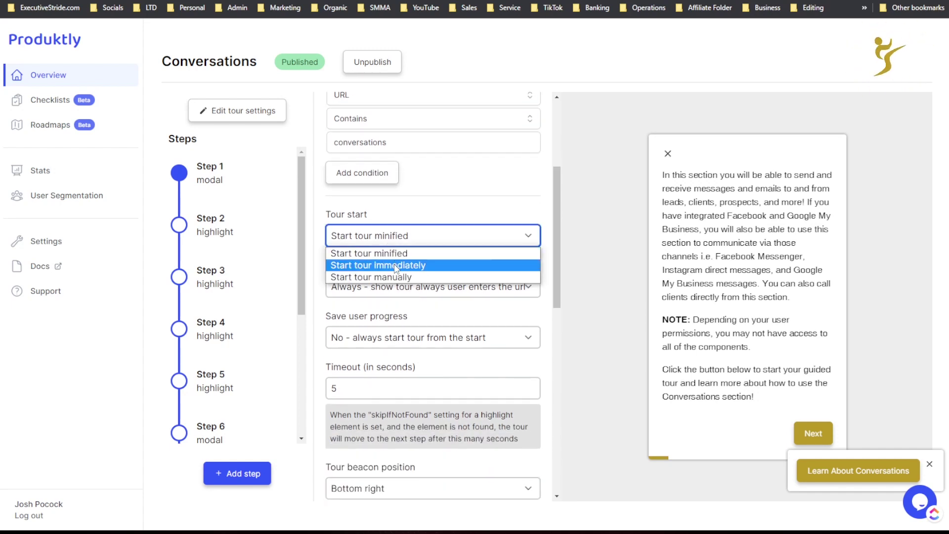
{"action": "left_click", "coordinate": [427, 207]}
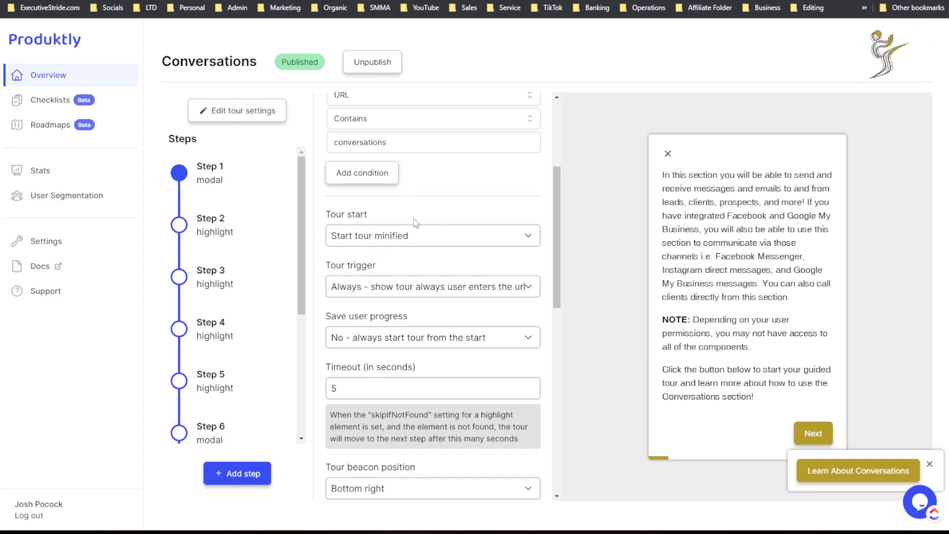
{"action": "scroll", "coordinate": [408, 230], "scroll_direction": "down", "scroll_amount": 1}
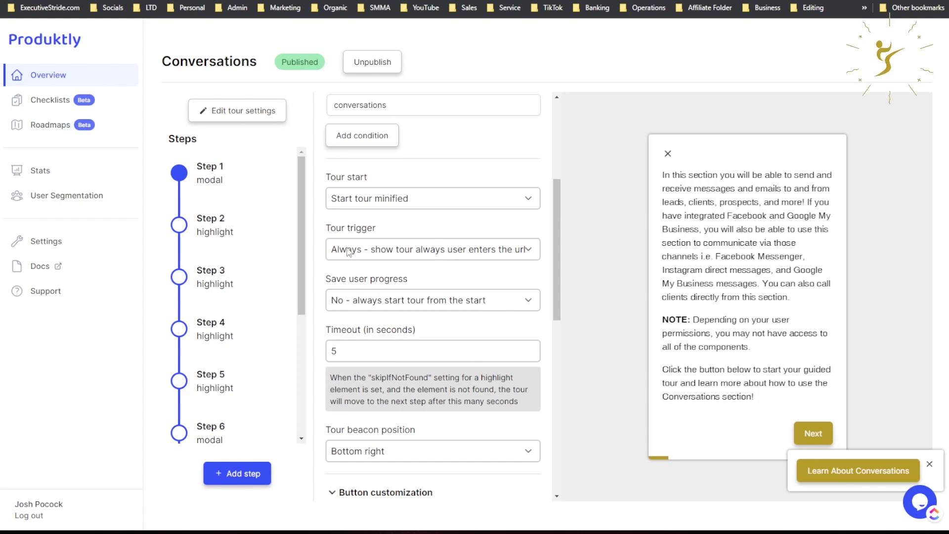
{"action": "left_click", "coordinate": [423, 256]}
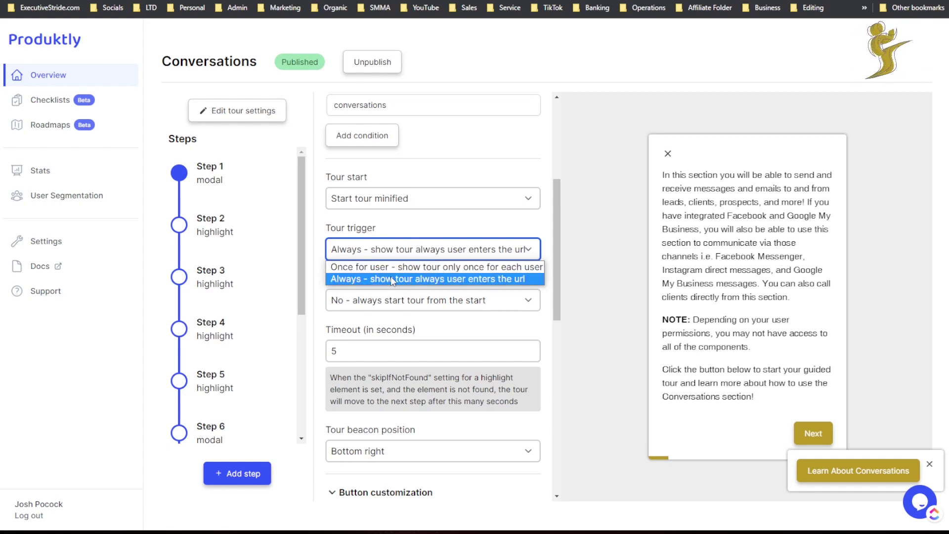
{"action": "left_click", "coordinate": [412, 239]}
Review the save user progress, timeout and tour beacon position settings, keeping the beacon at Bottom right.
{"action": "scroll", "coordinate": [379, 326], "scroll_direction": "down", "scroll_amount": 1}
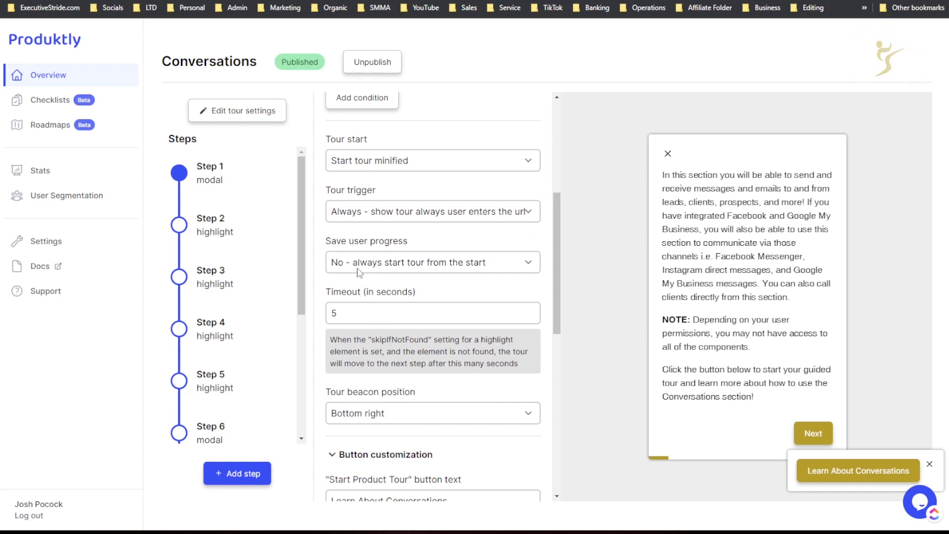
{"action": "scroll", "coordinate": [359, 301], "scroll_direction": "down", "scroll_amount": 1}
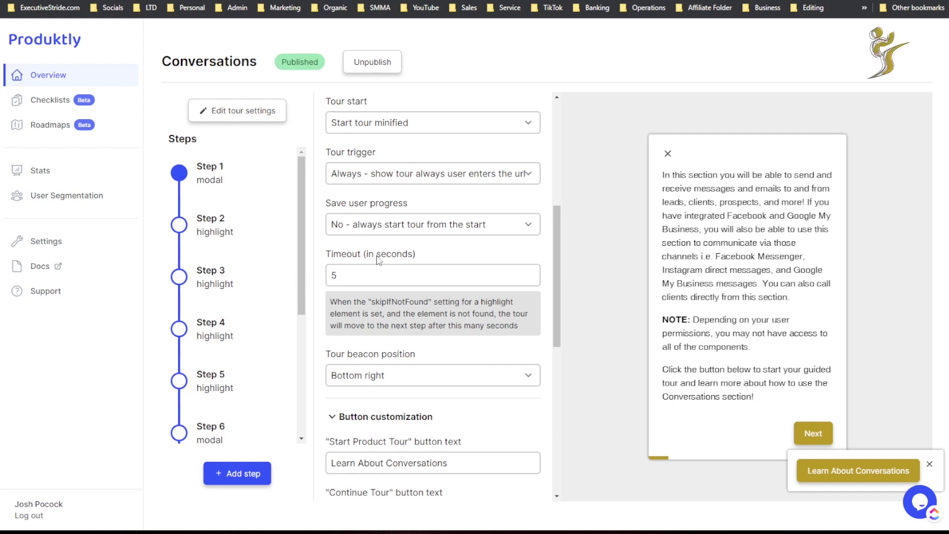
{"action": "scroll", "coordinate": [360, 343], "scroll_direction": "down", "scroll_amount": 2}
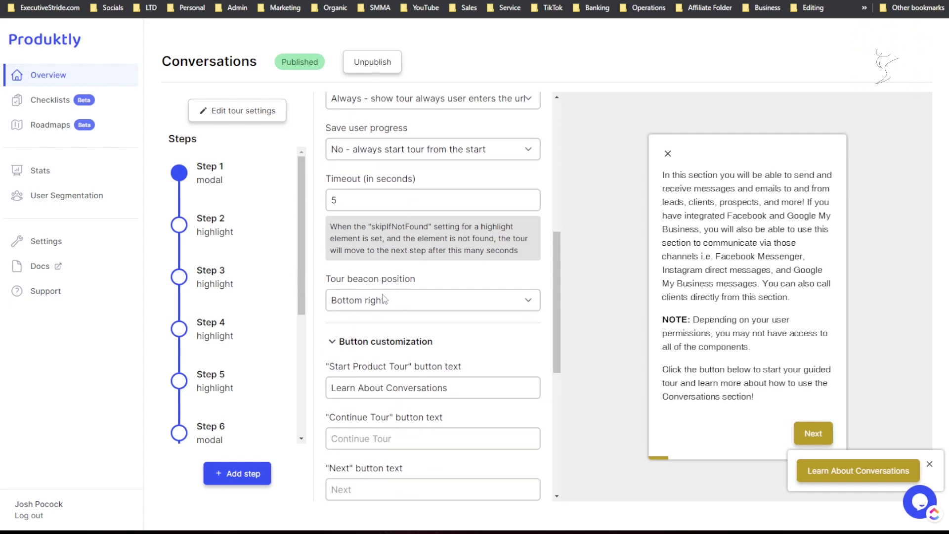
{"action": "left_click", "coordinate": [385, 301]}
{"action": "left_click", "coordinate": [458, 282]}
Reopen the recently closed StrideSalesCRM.com page from the browser history and examine the tour beacon on its Launchpad.
{"action": "key", "text": "ctrl+Tab"}
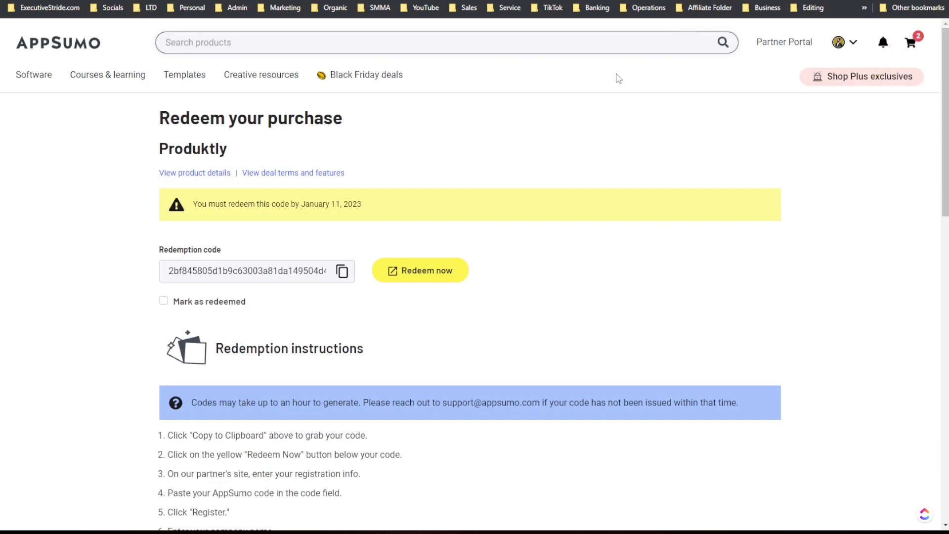
{"action": "key", "text": "ctrl+shift+Tab"}
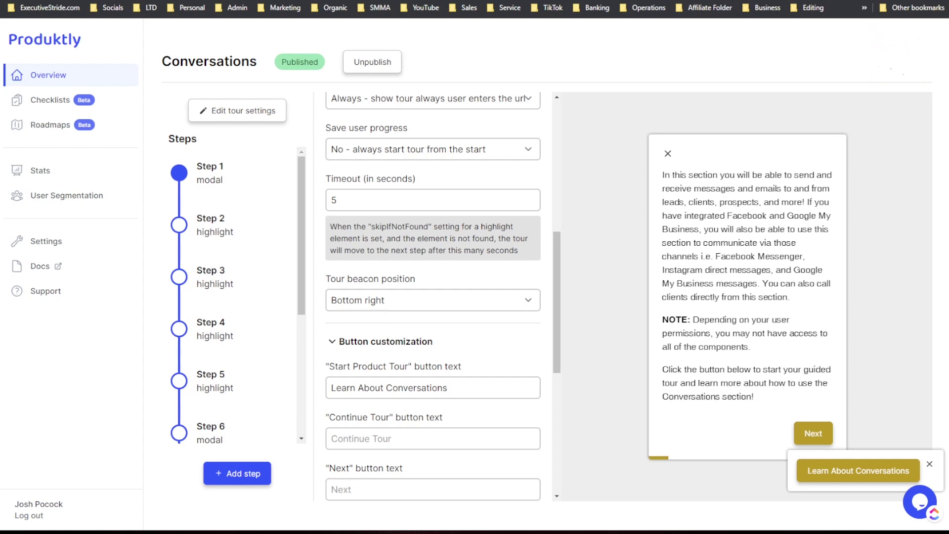
{"action": "key", "text": "alt+f"}
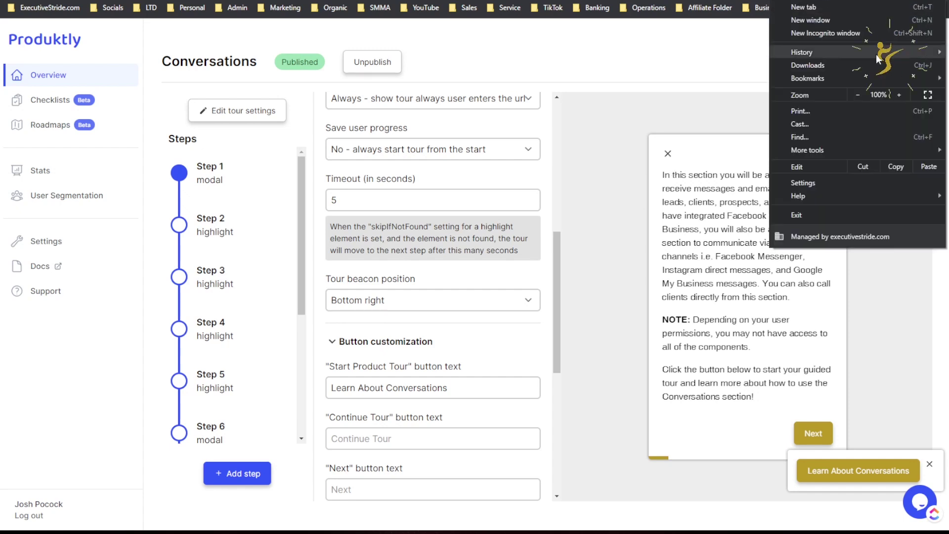
{"action": "mouse_move", "coordinate": [876, 55]}
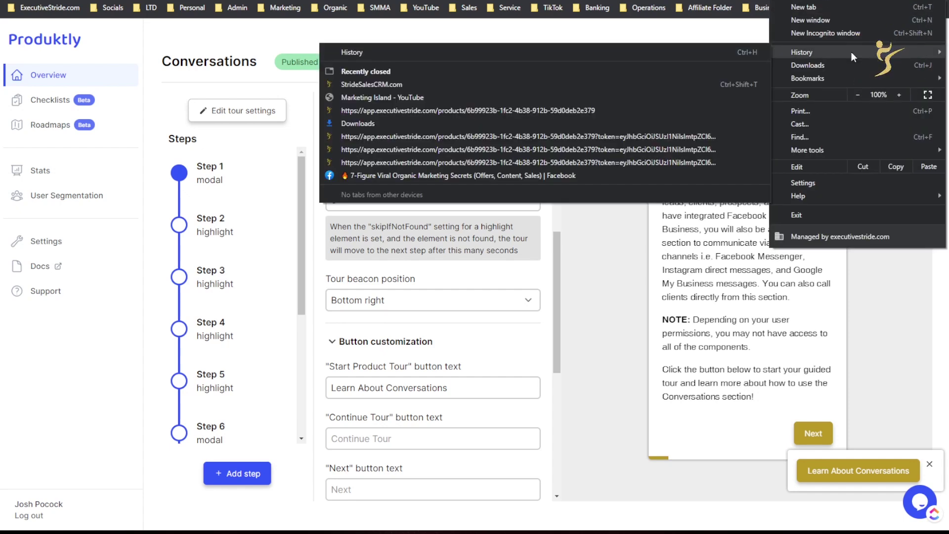
{"action": "left_click", "coordinate": [544, 84]}
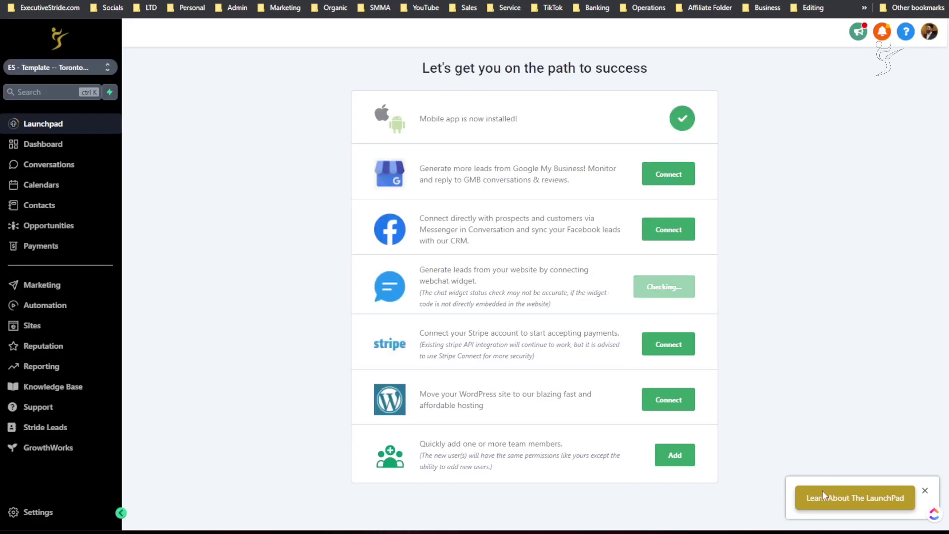
{"action": "left_click", "coordinate": [23, 513]}
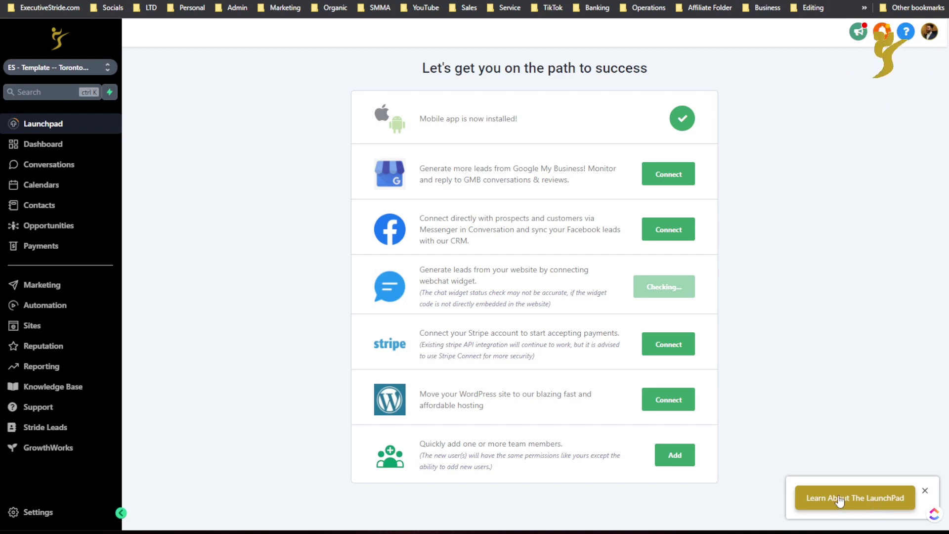
{"action": "triple_click", "coordinate": [848, 444]}
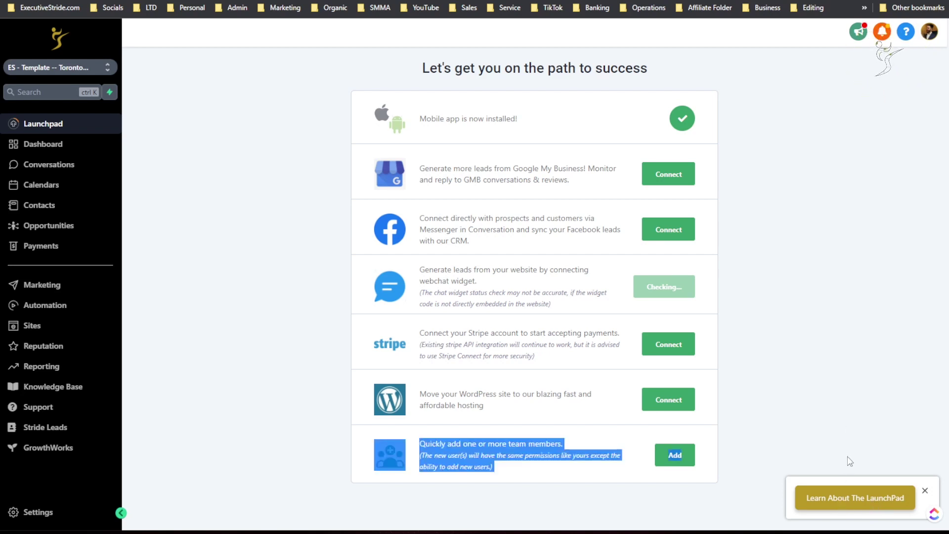
{"action": "left_click", "coordinate": [849, 461]}
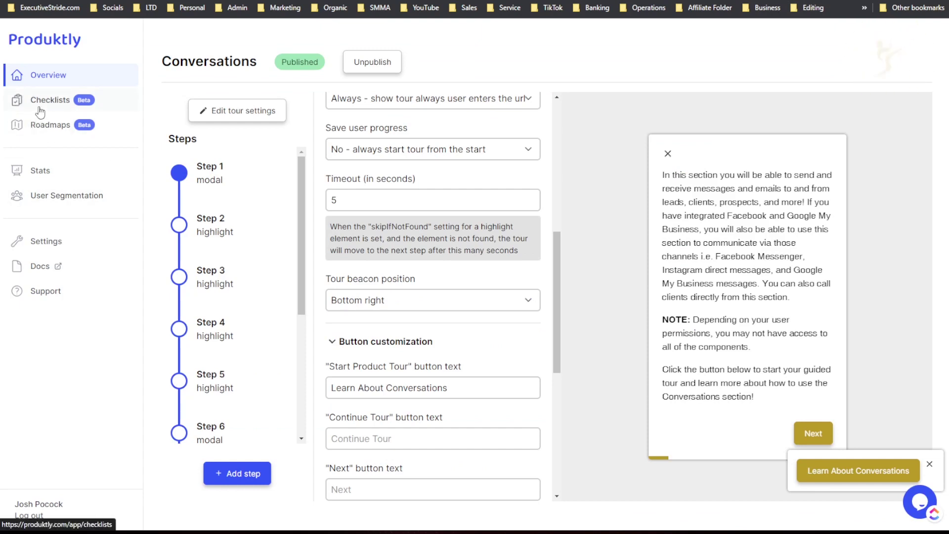
Open the Onboarding Checklist in Produktly and review its steps, URL redirect, completion setting and preview.
{"action": "left_click", "coordinate": [30, 107]}
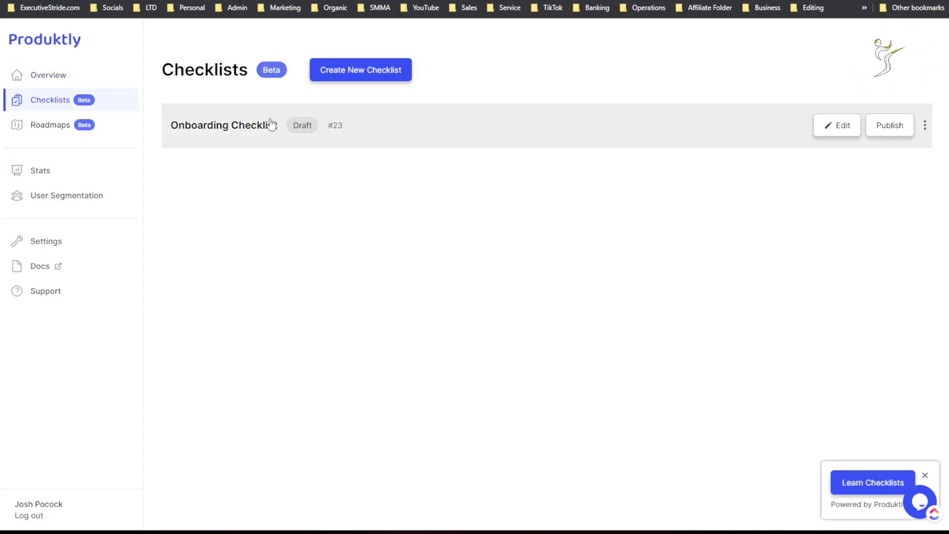
{"action": "left_click", "coordinate": [271, 124]}
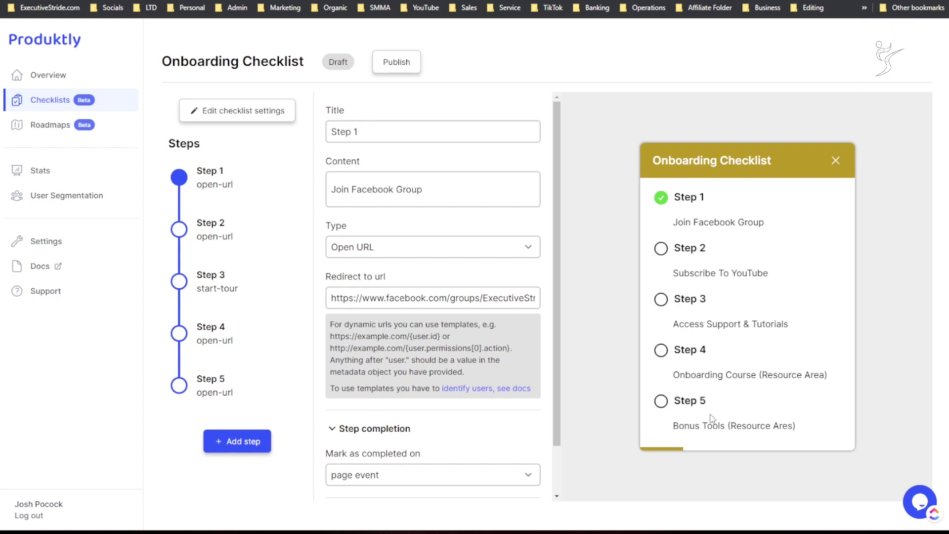
{"action": "scroll", "coordinate": [405, 375], "scroll_direction": "down", "scroll_amount": 2}
{"action": "scroll", "coordinate": [404, 350], "scroll_direction": "up", "scroll_amount": 2}
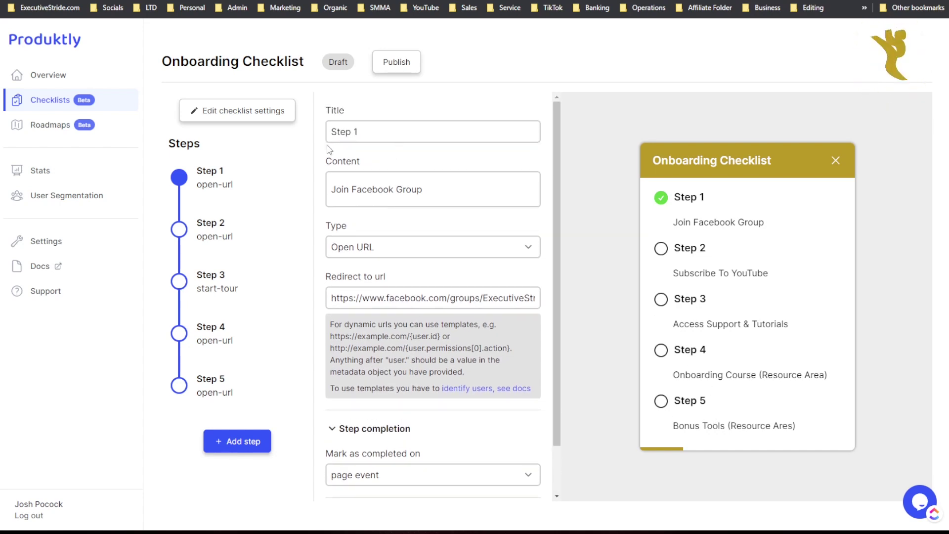
Open the existing roadmap, view its public page with the branding and sections, and return to the roadmap editor.
{"action": "left_click", "coordinate": [44, 127]}
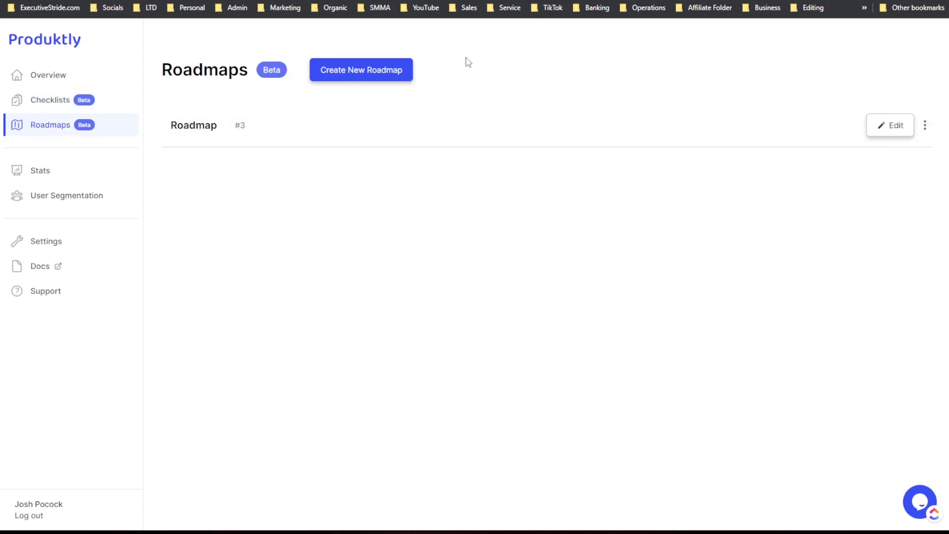
{"action": "left_click", "coordinate": [796, 125]}
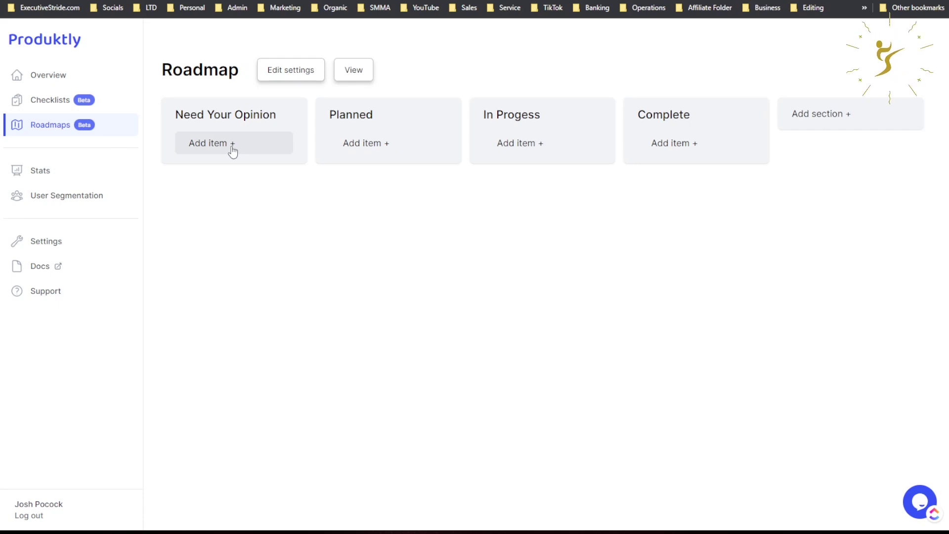
{"action": "left_click", "coordinate": [366, 69]}
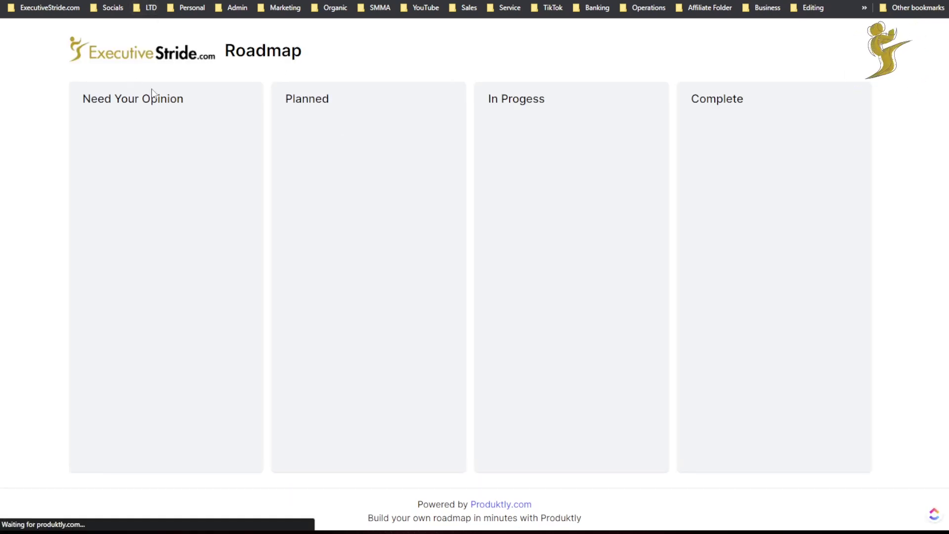
{"action": "left_click_drag", "start_coordinate": [109, 49], "coordinate": [288, 78]}
{"action": "left_click", "coordinate": [258, 124]}
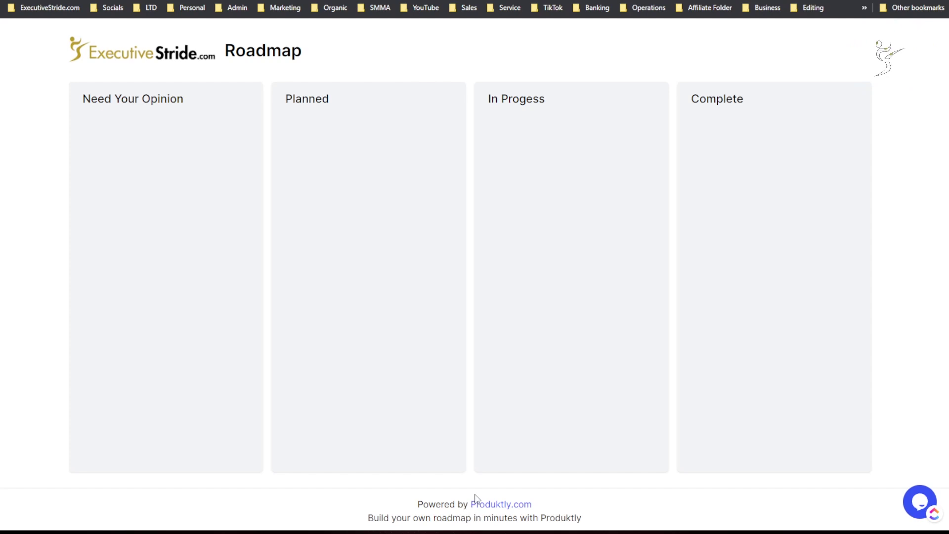
{"action": "key", "text": "ctrl+w"}
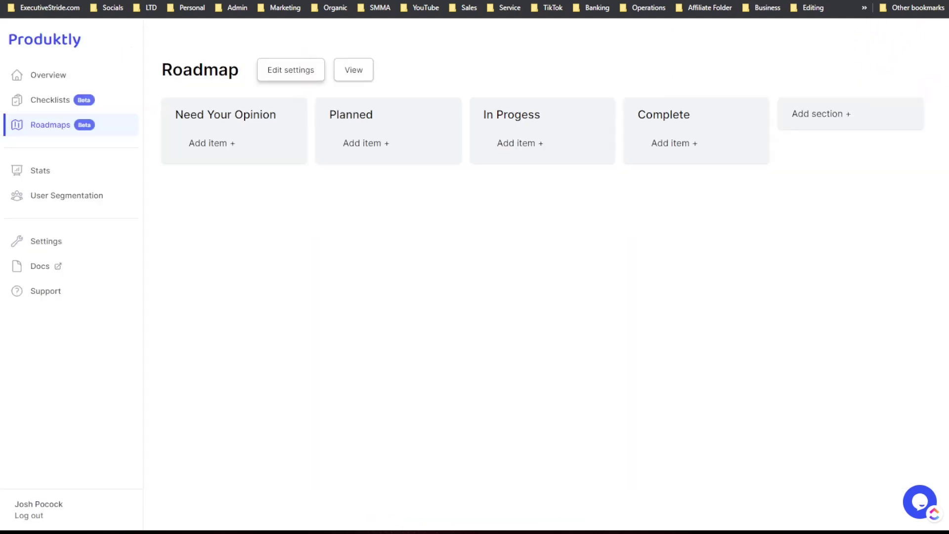
Review the product tour stats, including the type and time period options and each tour's chart.
{"action": "left_click", "coordinate": [64, 166]}
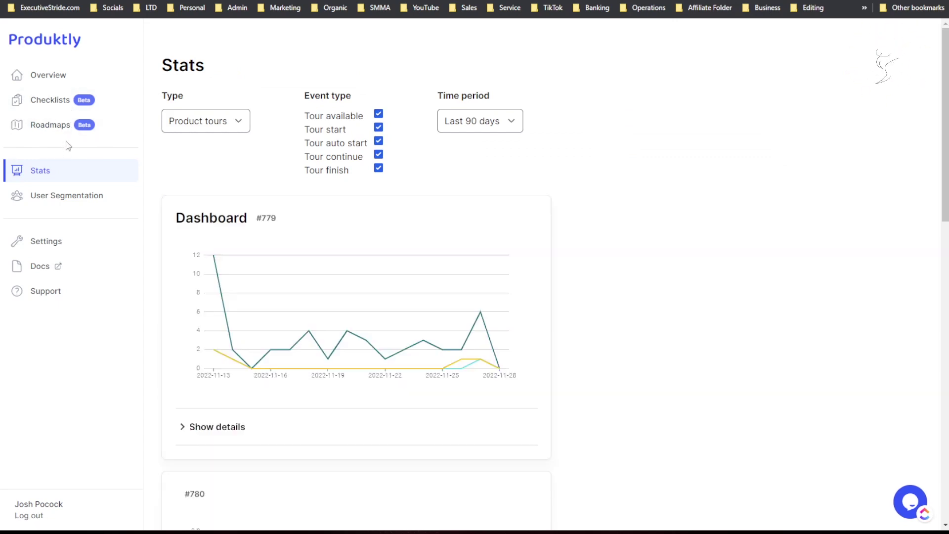
{"action": "left_click", "coordinate": [210, 127]}
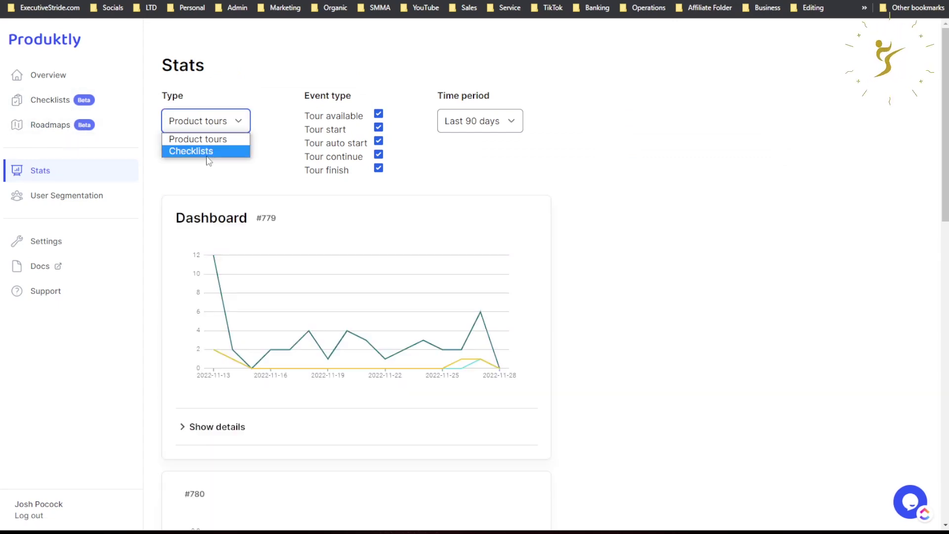
{"action": "left_click", "coordinate": [518, 122]}
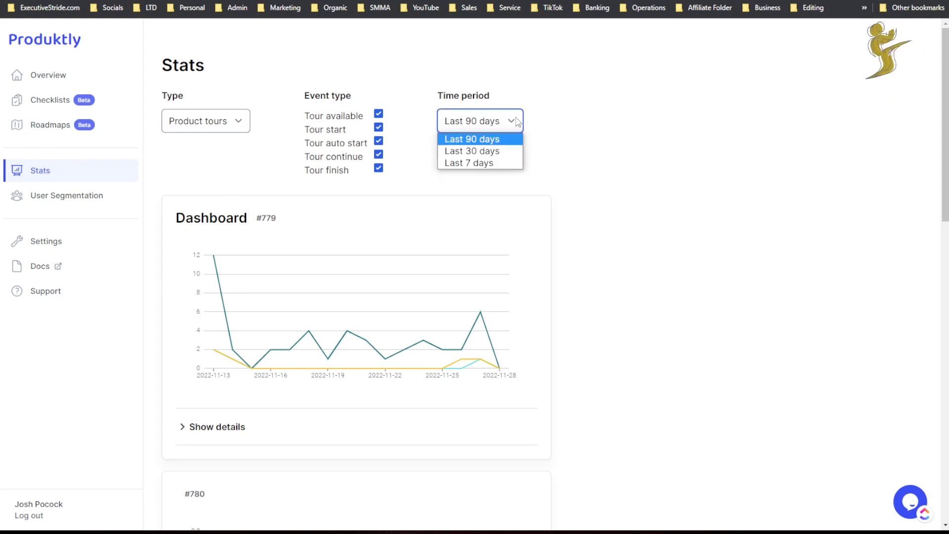
{"action": "scroll", "coordinate": [526, 273], "scroll_direction": "down", "scroll_amount": 10}
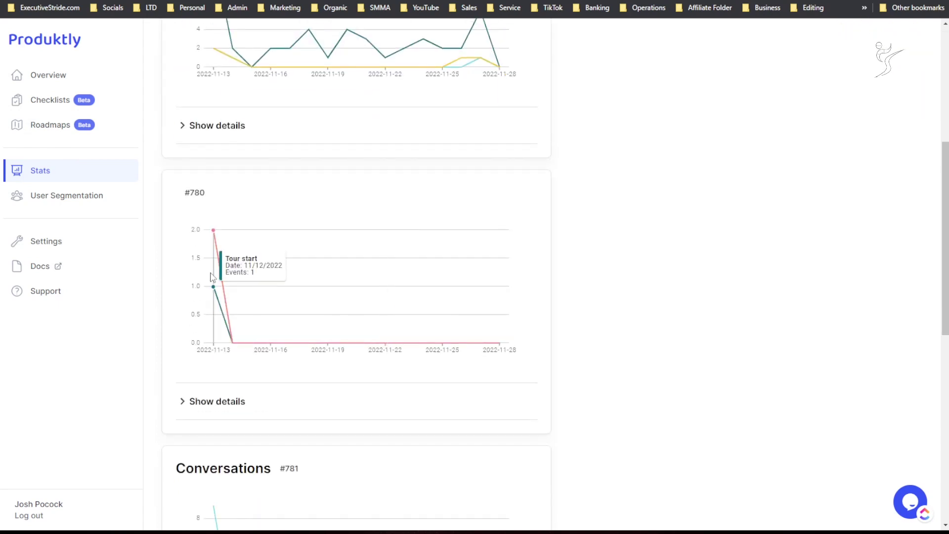
{"action": "scroll", "coordinate": [196, 273], "scroll_direction": "down", "scroll_amount": 5}
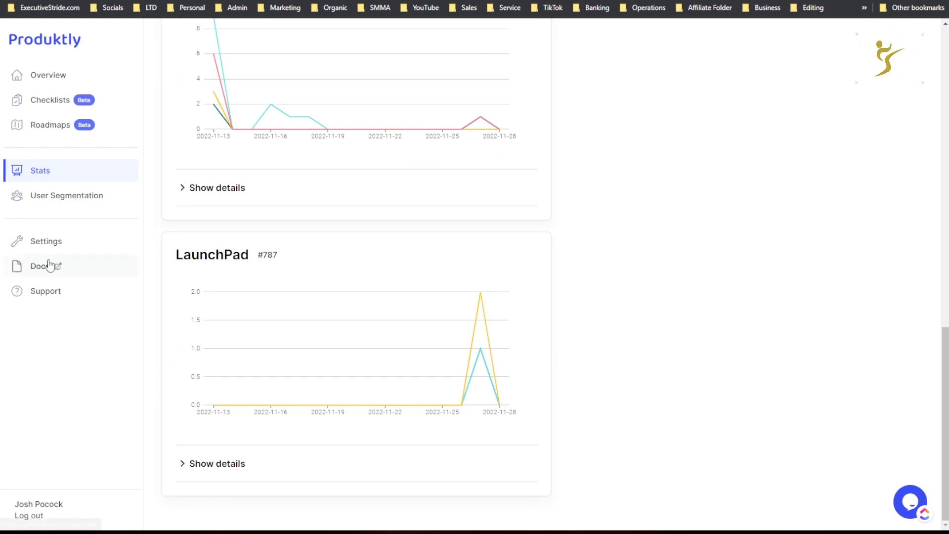
Create a user segment and review its match, attribute and comparison options, keeping all, URL and Equals.
{"action": "left_click", "coordinate": [46, 204]}
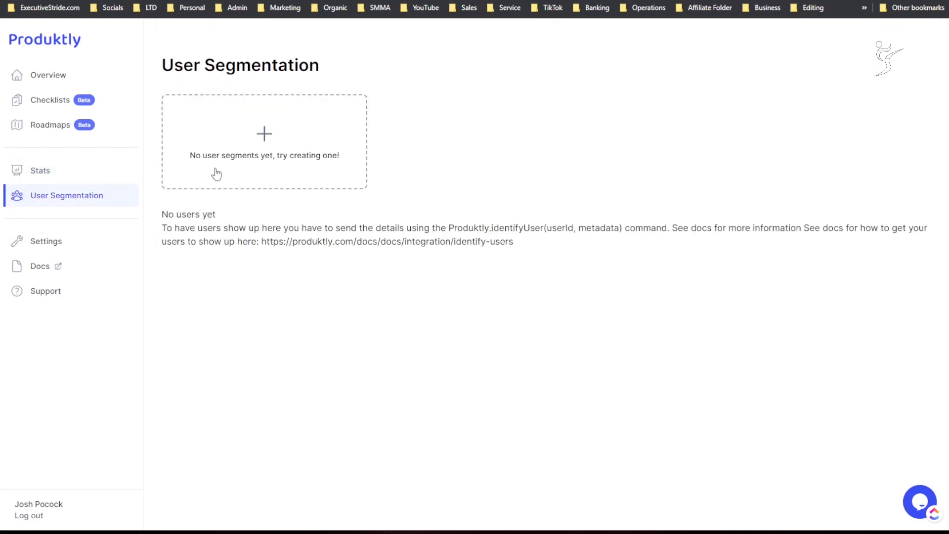
{"action": "left_click", "coordinate": [293, 165]}
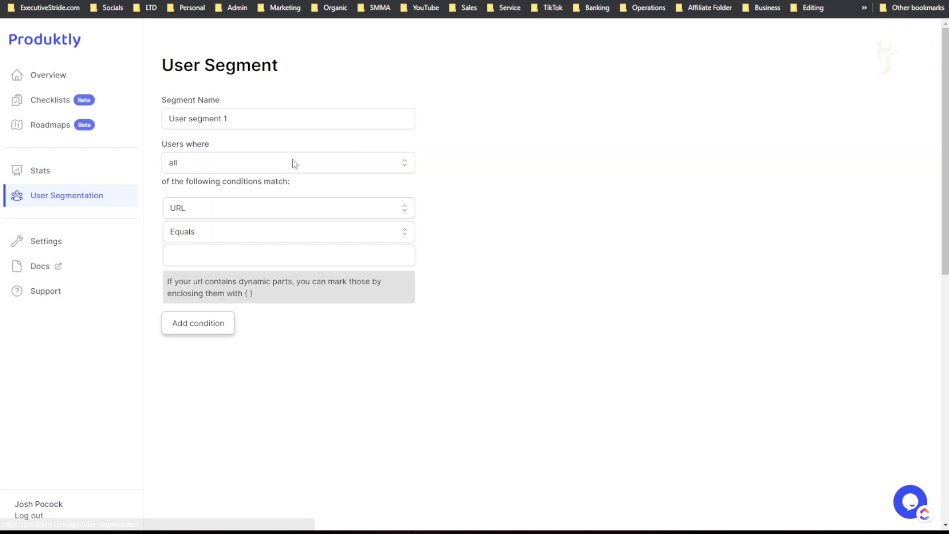
{"action": "left_click", "coordinate": [185, 162]}
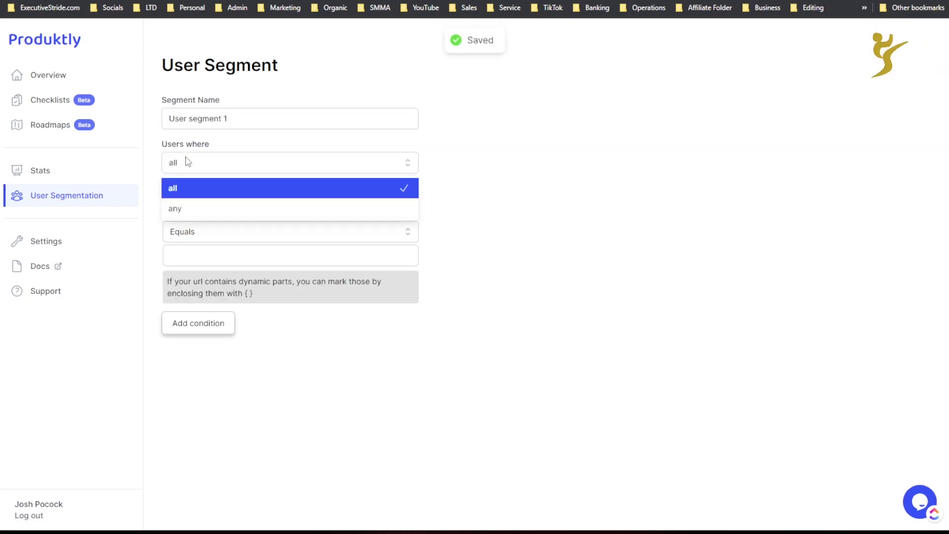
{"action": "left_click", "coordinate": [510, 214]}
{"action": "left_click", "coordinate": [290, 211]}
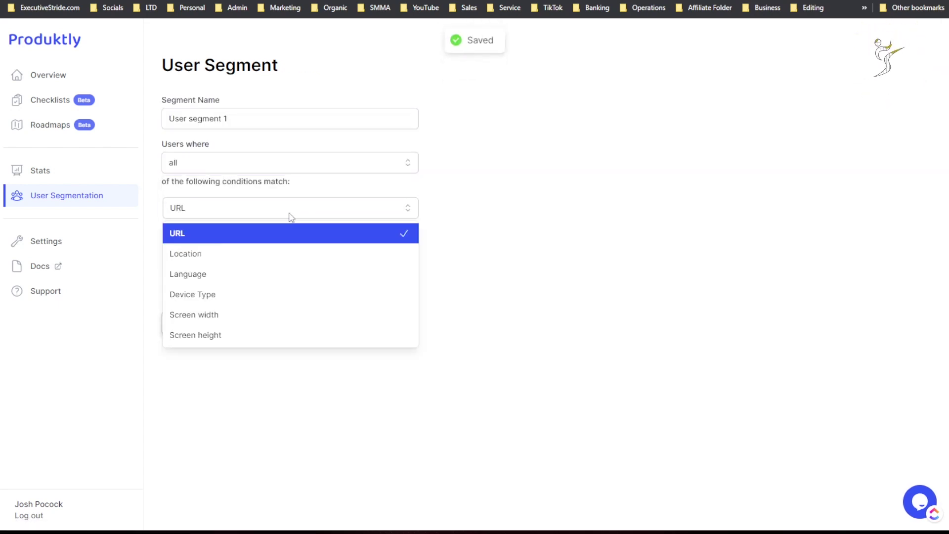
{"action": "left_click", "coordinate": [542, 151]}
{"action": "left_click", "coordinate": [279, 232]}
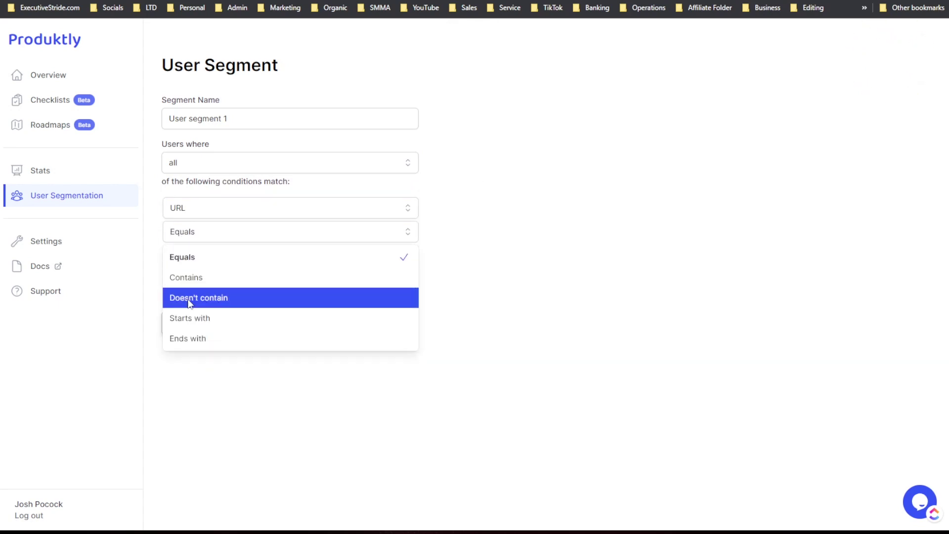
{"action": "left_click", "coordinate": [440, 162]}
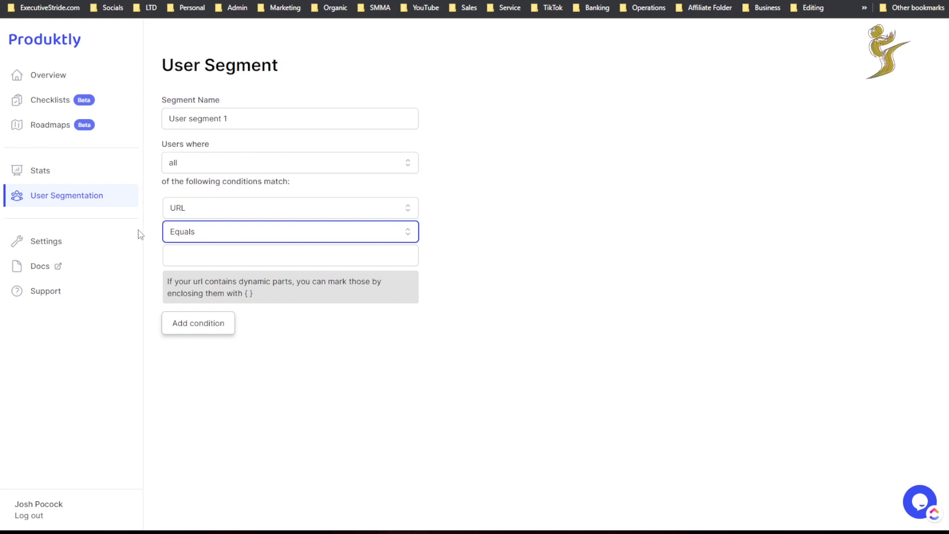
Look over the Produktly account settings and the Getting Started documentation, and return to the settings.
{"action": "left_click", "coordinate": [85, 240]}
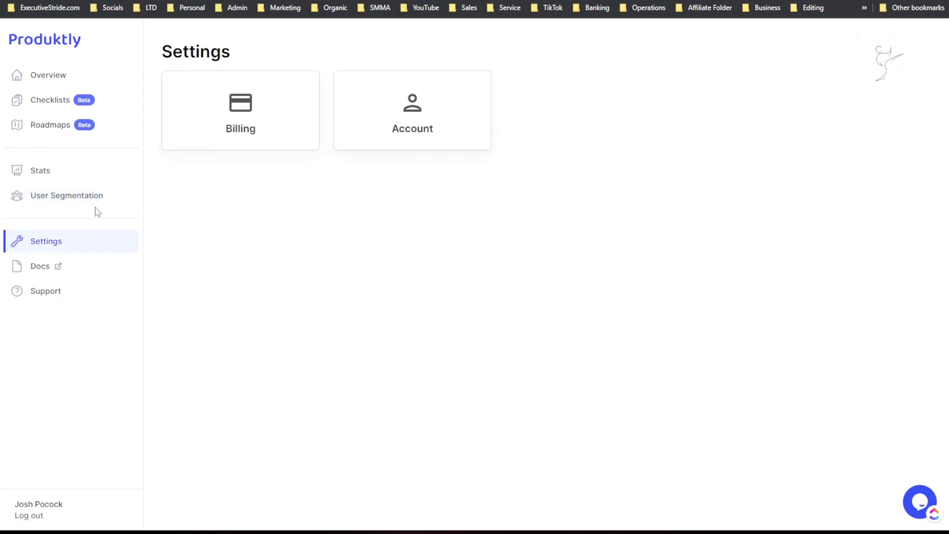
{"action": "left_click", "coordinate": [54, 266]}
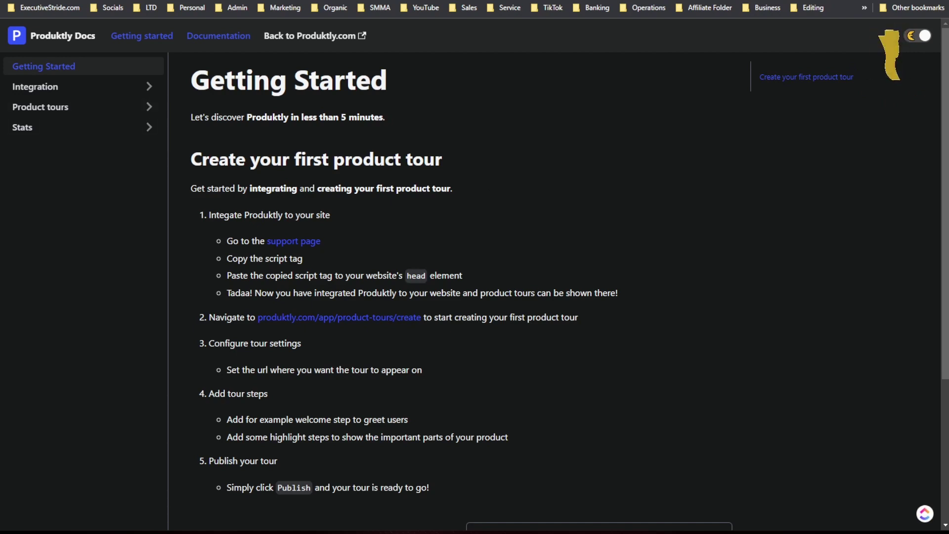
{"action": "left_click", "coordinate": [721, 0]}
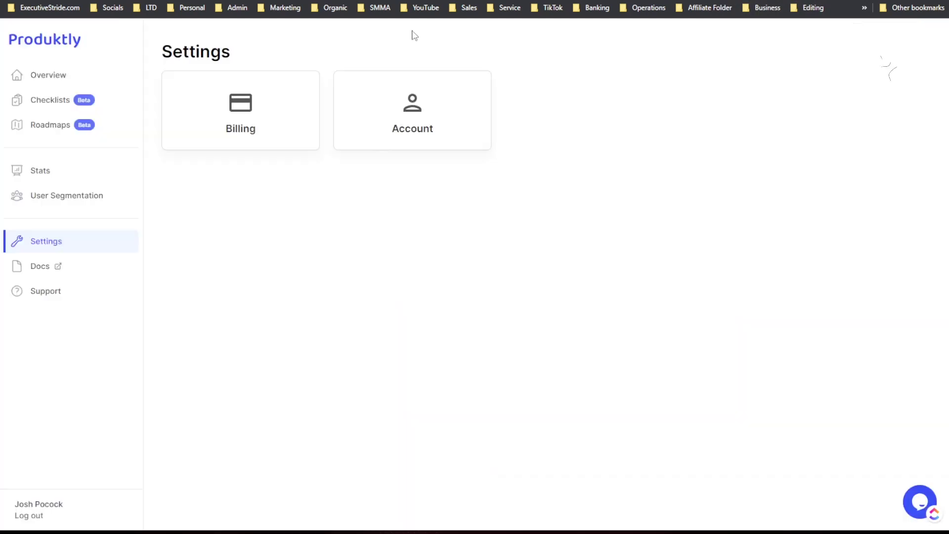
Create a new product tour and set its name to TESTr in the tour settings.
{"action": "left_click", "coordinate": [52, 83]}
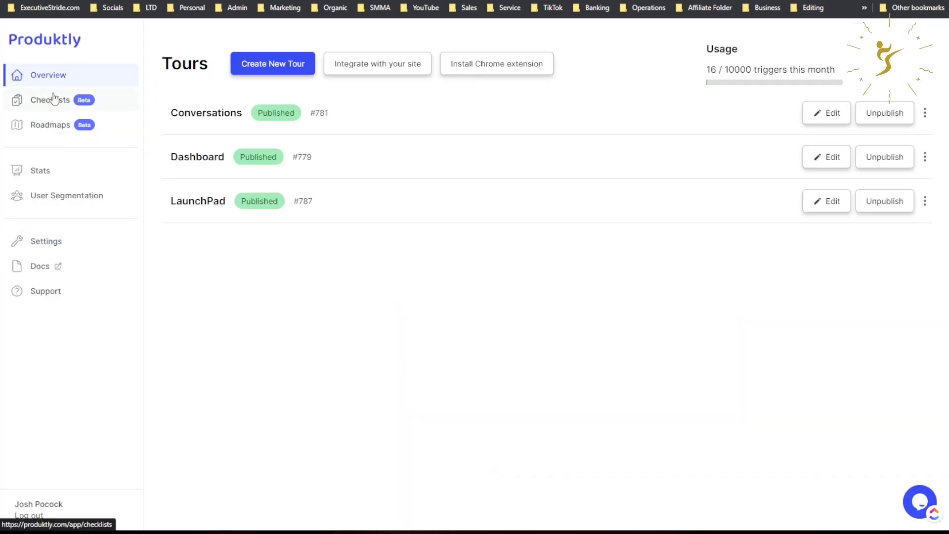
{"action": "left_click", "coordinate": [290, 70]}
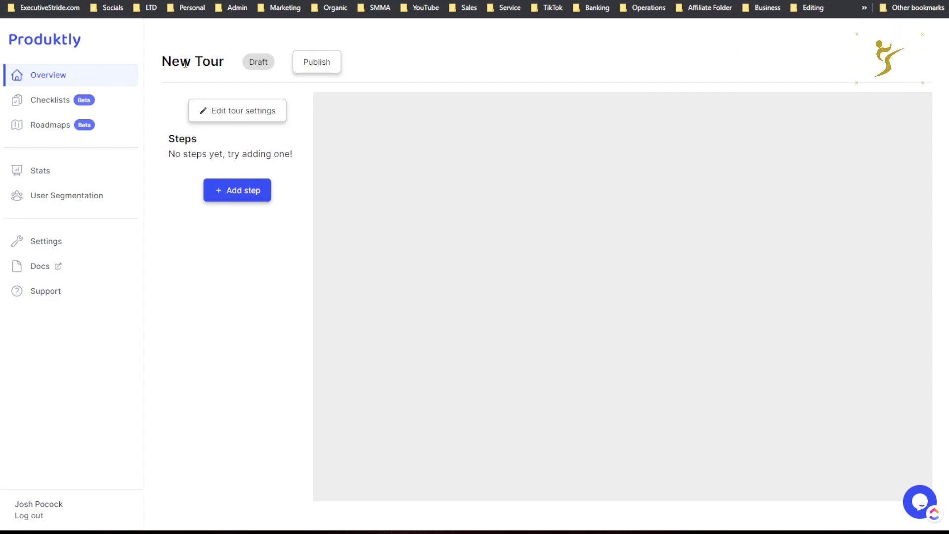
{"action": "left_click", "coordinate": [225, 118]}
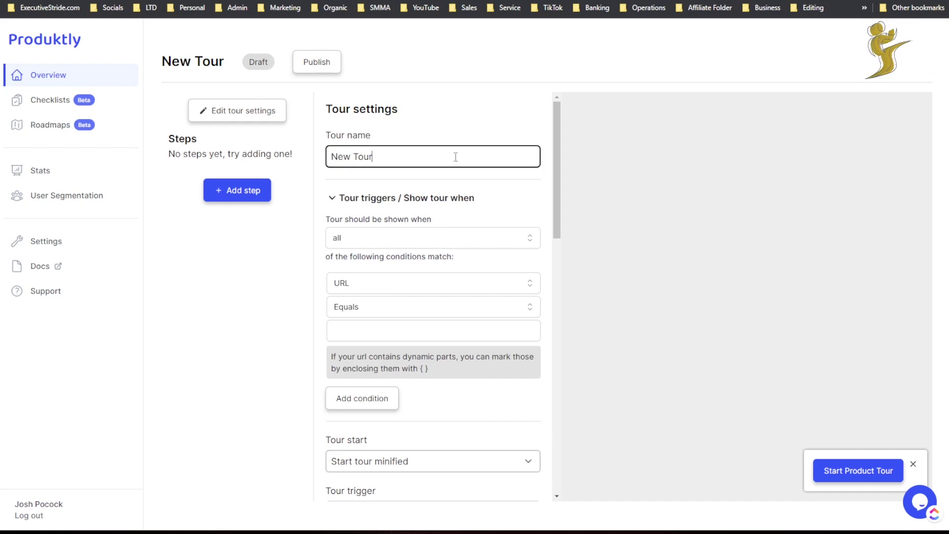
{"action": "left_click", "coordinate": [232, 115]}
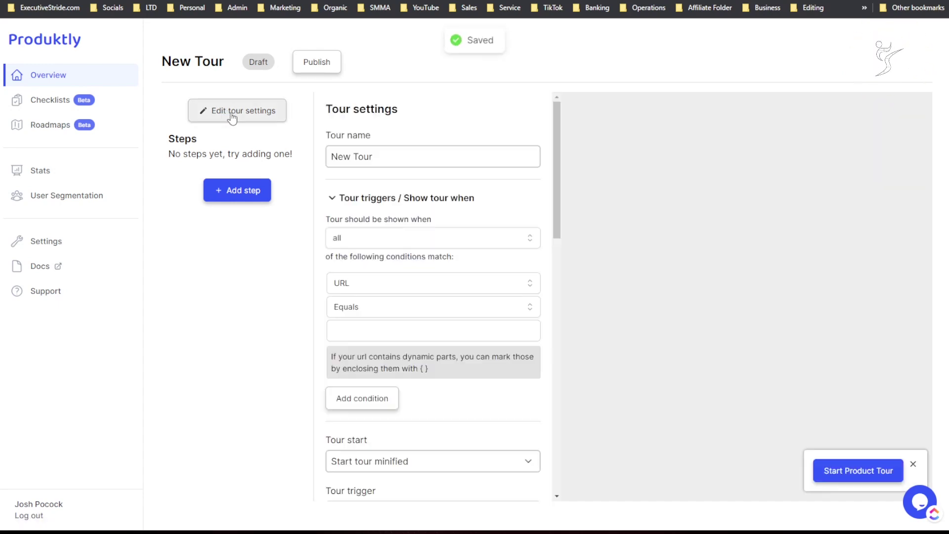
{"action": "left_click", "coordinate": [371, 157]}
{"action": "type", "text": "TESTr"}
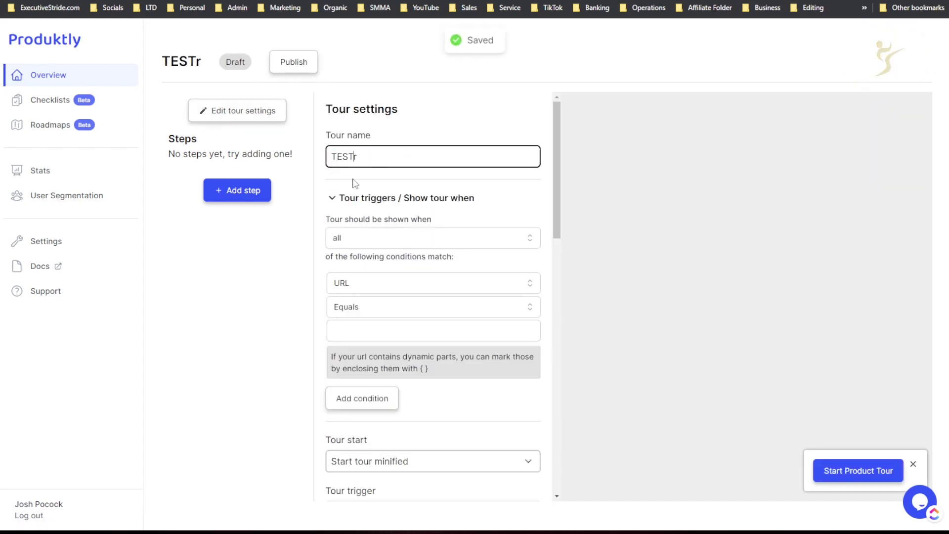
Add a welcome step to the TESTr tour and look over its button text customization options.
{"action": "left_click", "coordinate": [227, 202]}
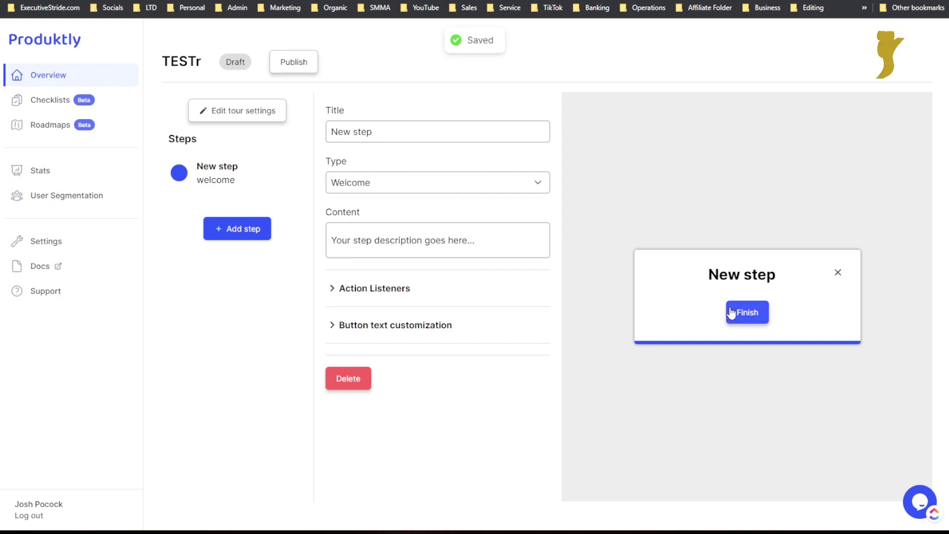
{"action": "left_click", "coordinate": [426, 326]}
{"action": "scroll", "coordinate": [415, 281], "scroll_direction": "down", "scroll_amount": 1}
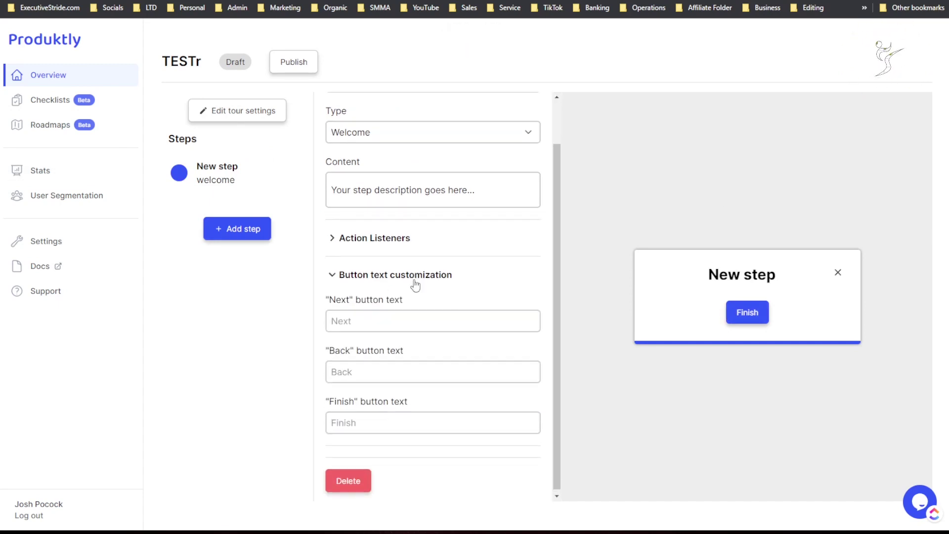
{"action": "scroll", "coordinate": [415, 281], "scroll_direction": "up", "scroll_amount": 1}
In the tour settings, set the theme color to RGB 128, 136, 179 and the text color to white (255, 255, 255).
{"action": "left_click", "coordinate": [256, 104]}
{"action": "scroll", "coordinate": [341, 306], "scroll_direction": "down", "scroll_amount": 10}
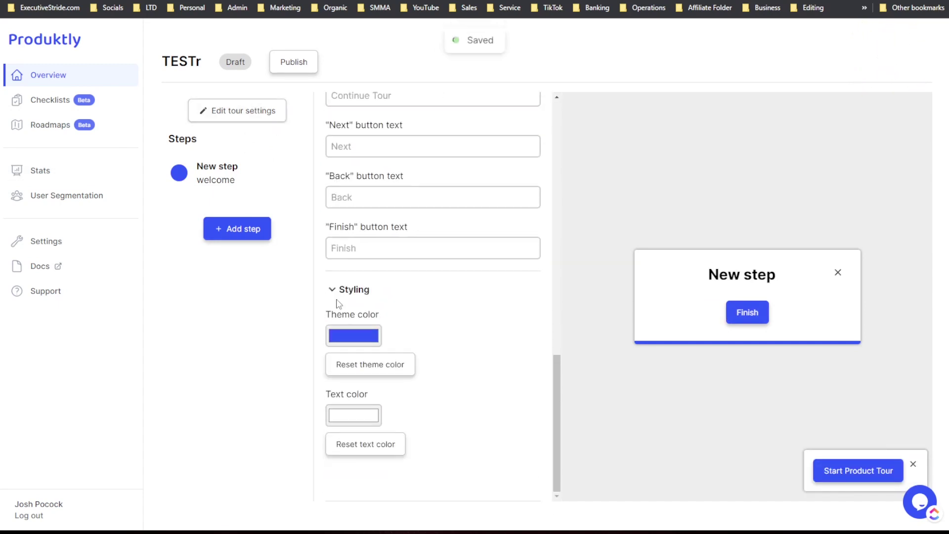
{"action": "left_click", "coordinate": [350, 345]}
{"action": "left_click_drag", "start_coordinate": [334, 384], "coordinate": [362, 370]}
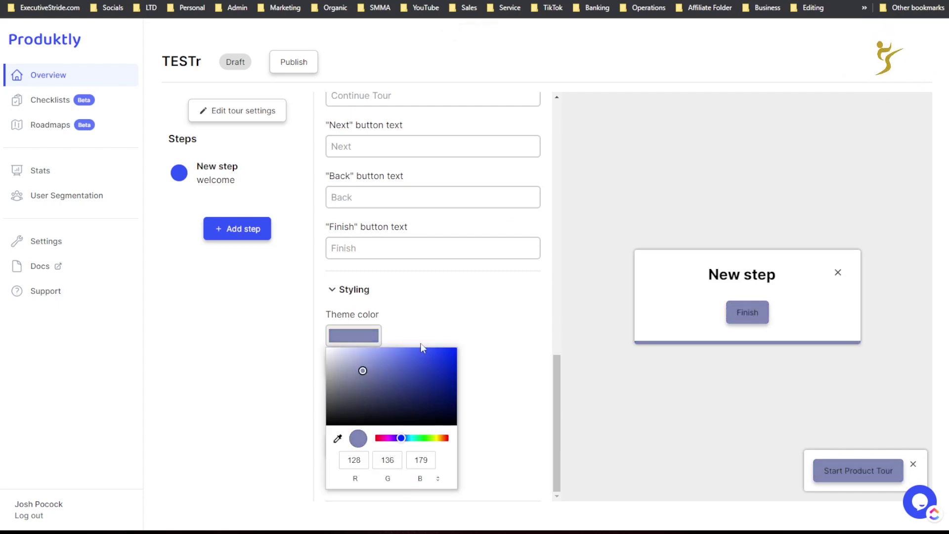
{"action": "left_click", "coordinate": [550, 437]}
{"action": "left_click", "coordinate": [354, 415]}
{"action": "left_click", "coordinate": [381, 306]}
{"action": "left_click_drag", "start_coordinate": [381, 305], "coordinate": [326, 264]}
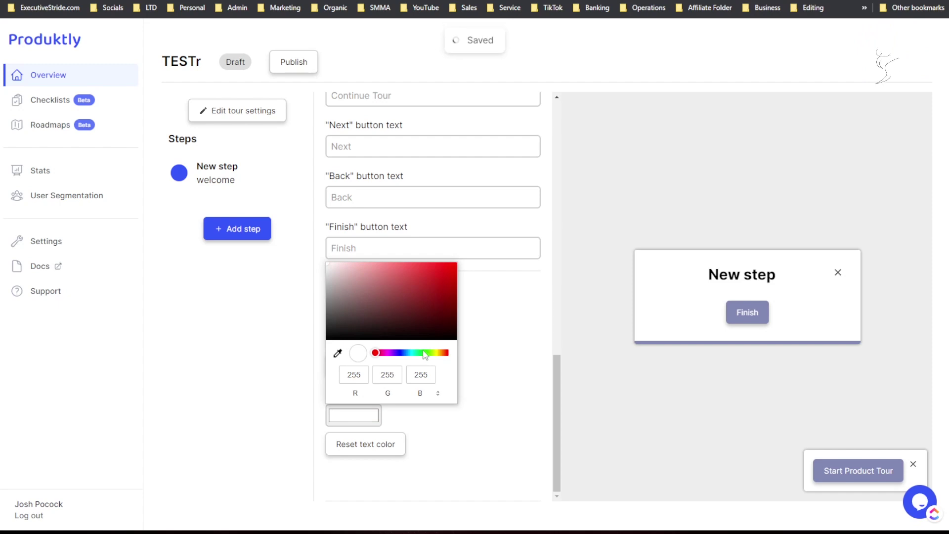
Return to the new welcome step and change its title to "New stepSADFA".
{"action": "left_click", "coordinate": [261, 115]}
{"action": "left_click", "coordinate": [220, 172]}
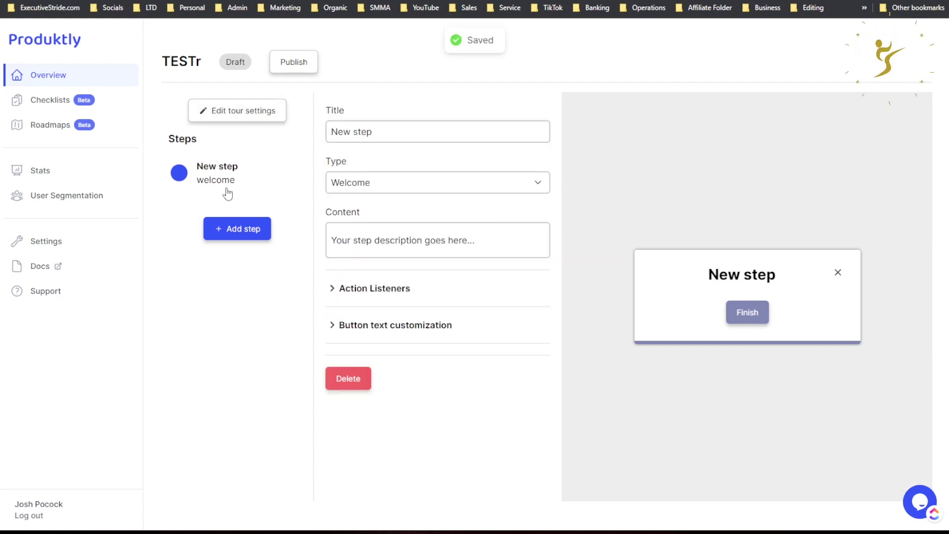
{"action": "left_click", "coordinate": [379, 133]}
{"action": "type", "text": "SADFA"}
Switch the step's type through Modal and Redirect to compare their previews, ending on Toast.
{"action": "left_click", "coordinate": [383, 182]}
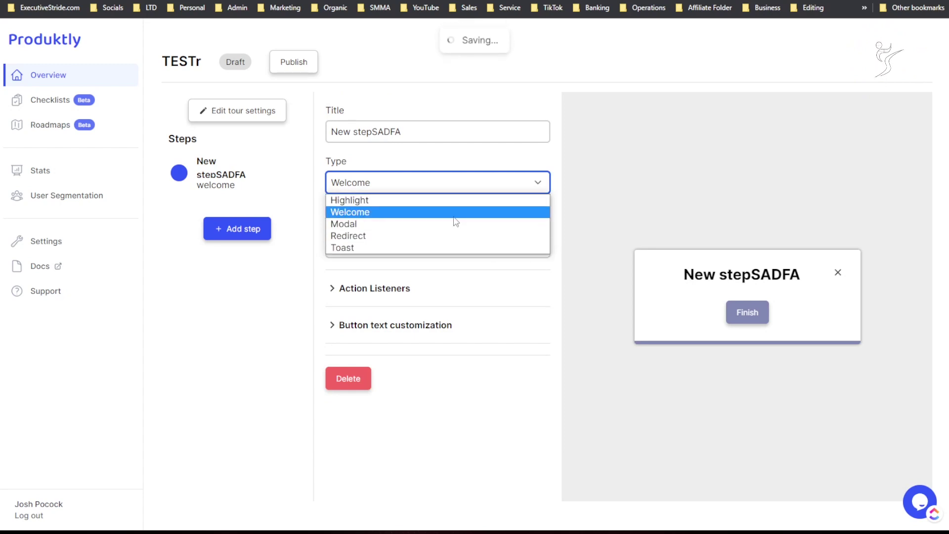
{"action": "left_click", "coordinate": [426, 192]}
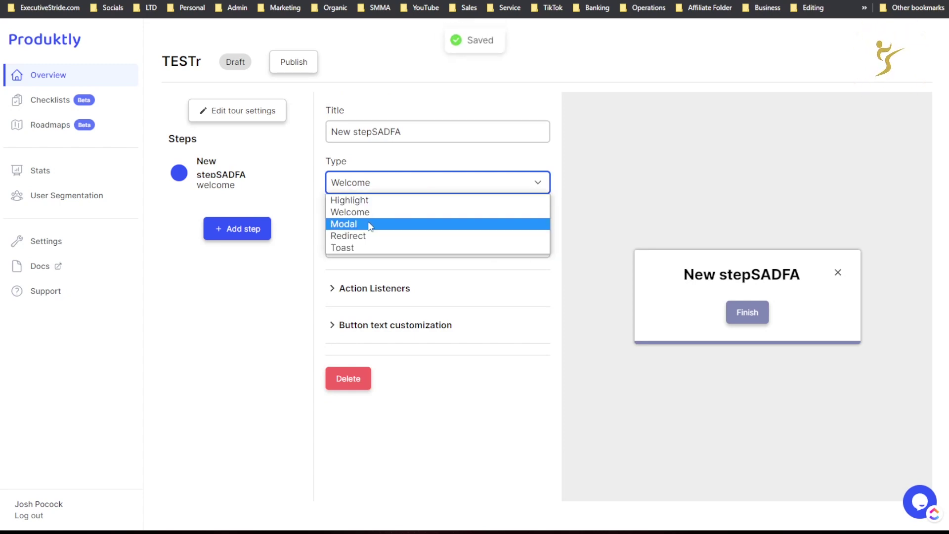
{"action": "left_click", "coordinate": [369, 225]}
{"action": "left_click", "coordinate": [375, 182]}
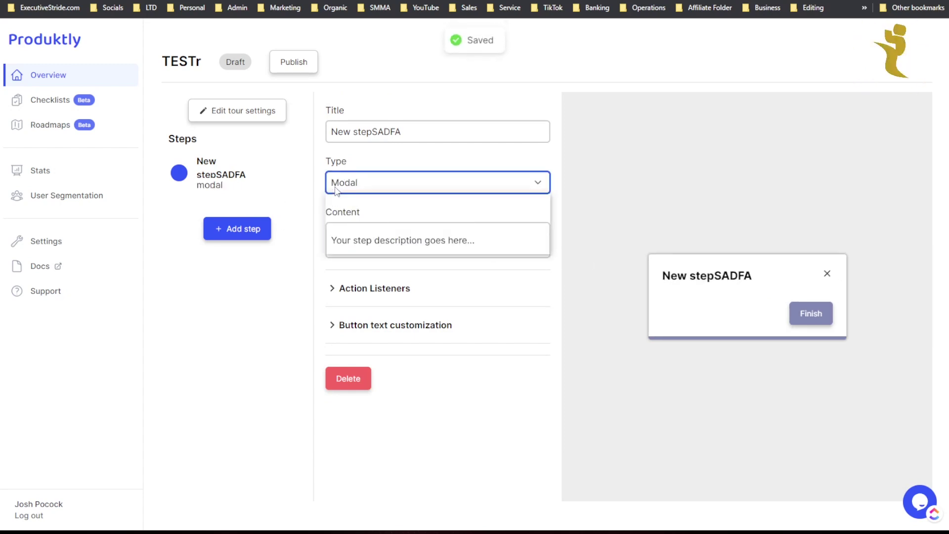
{"action": "left_click", "coordinate": [358, 231]}
{"action": "left_click", "coordinate": [416, 185]}
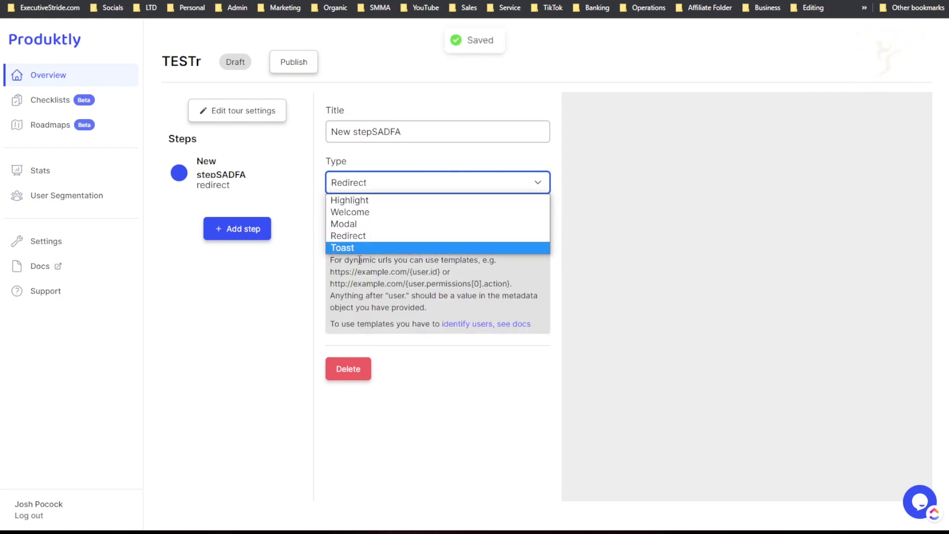
{"action": "left_click", "coordinate": [366, 248]}
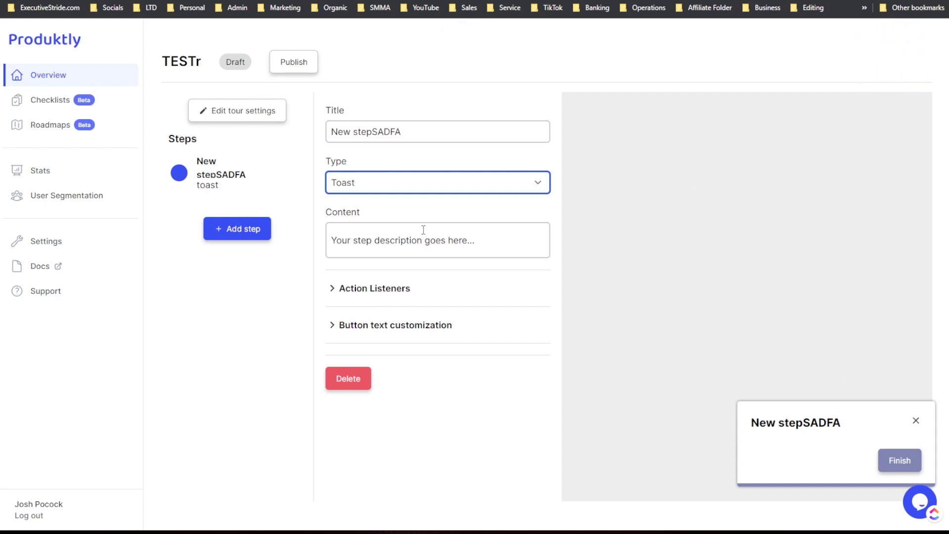
Go through the list of step types once more, leaving the step as Toast.
{"action": "left_click", "coordinate": [418, 133]}
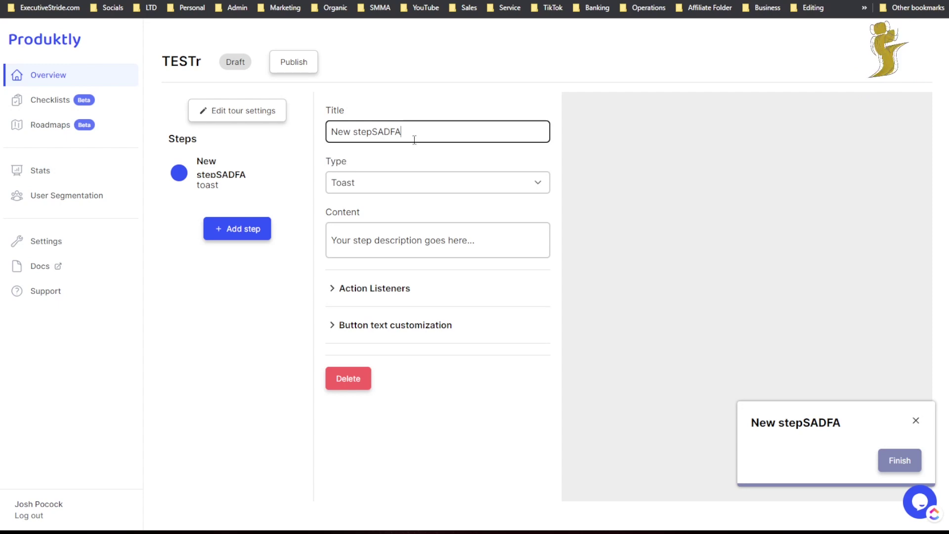
{"action": "left_click", "coordinate": [329, 189]}
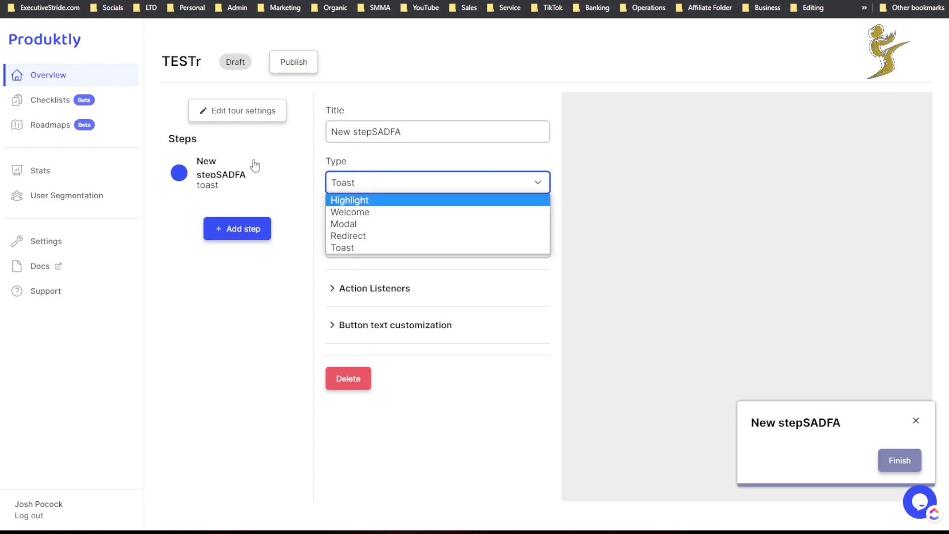
{"action": "key", "text": "Down"}
{"action": "key", "text": "Down"}
{"action": "key", "text": "Down"}
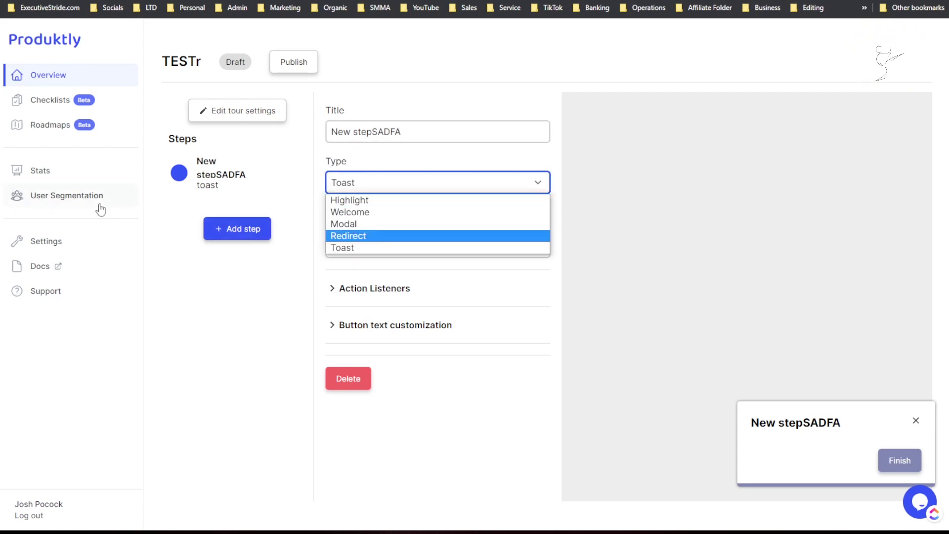
Go back to the tours overview and delete the TESTr draft tour.
{"action": "left_click", "coordinate": [85, 80]}
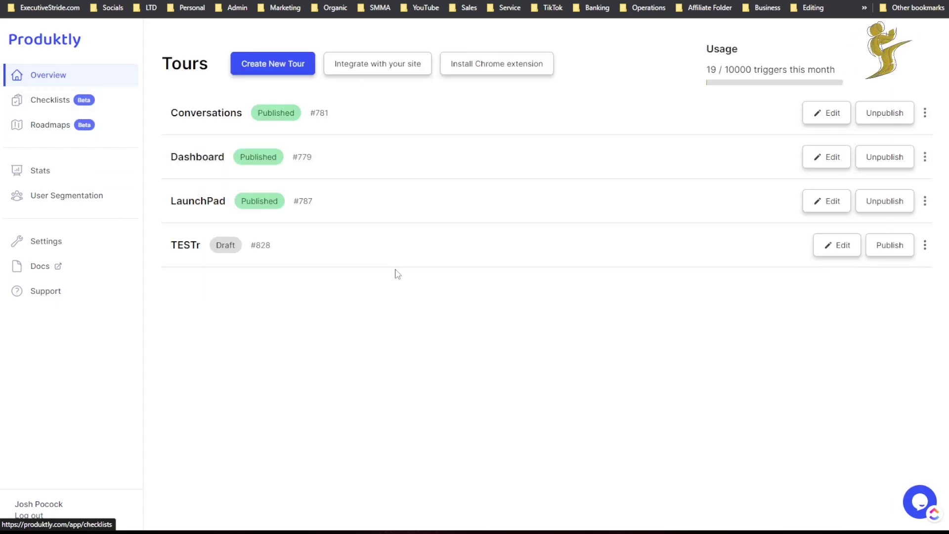
{"action": "left_click", "coordinate": [922, 251]}
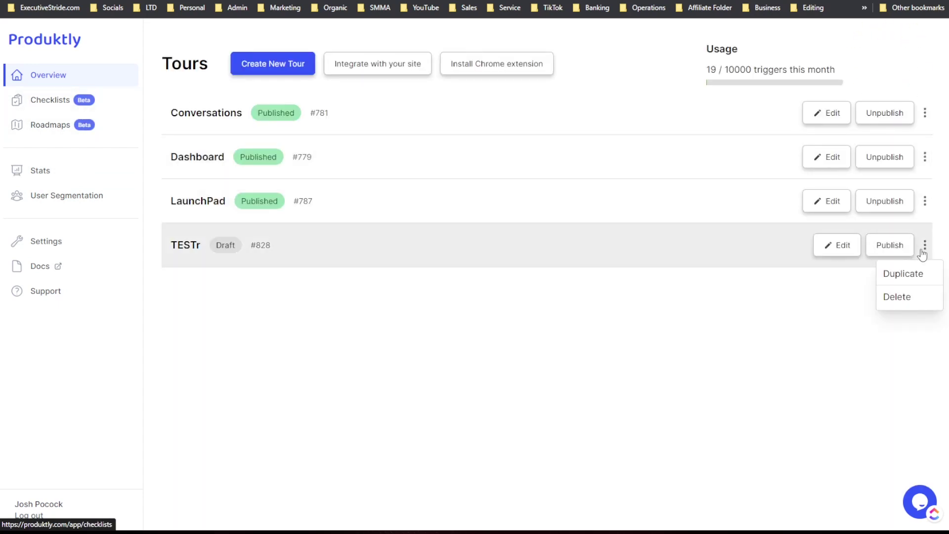
{"action": "left_click", "coordinate": [899, 295]}
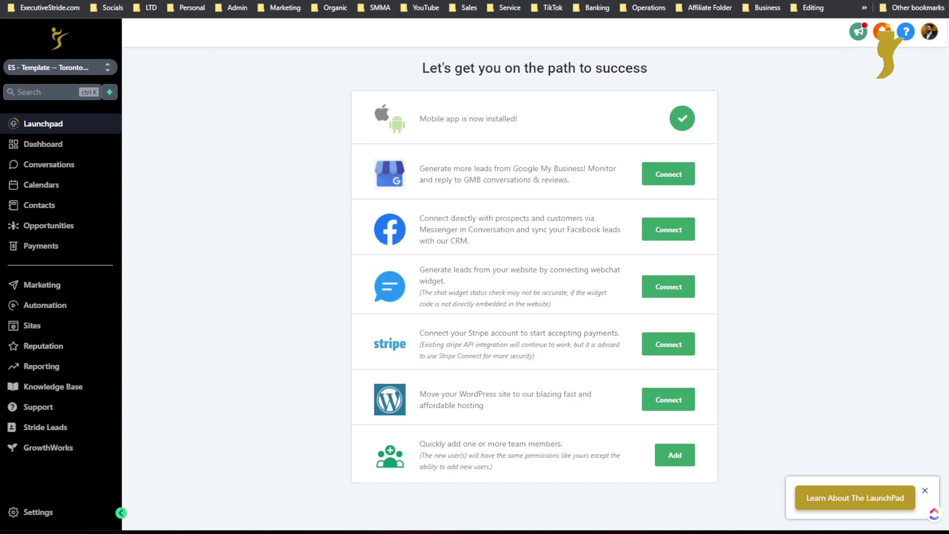
Switch to the CRM's Launchpad page, enable the Produktly builder through its browser extension and reload the page.
{"action": "left_click", "coordinate": [648, 1]}
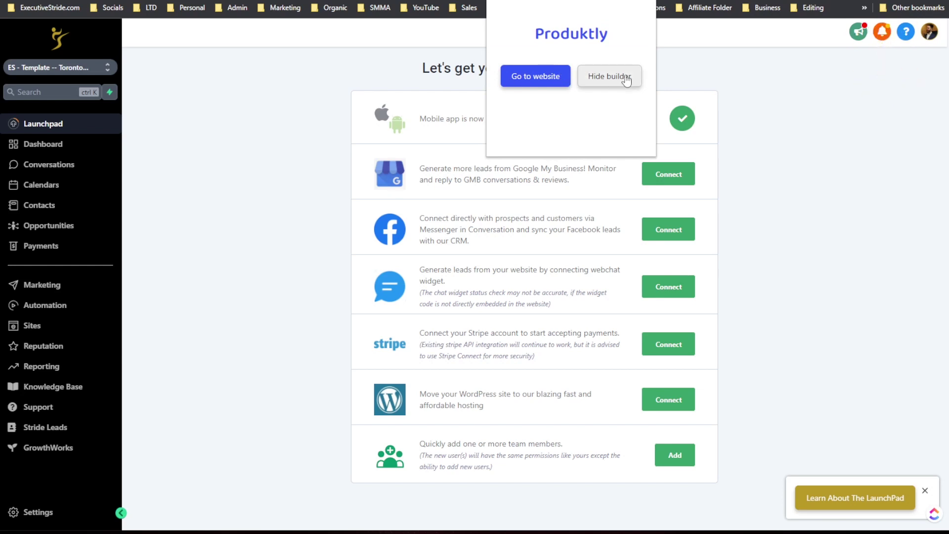
{"action": "left_click", "coordinate": [568, 78]}
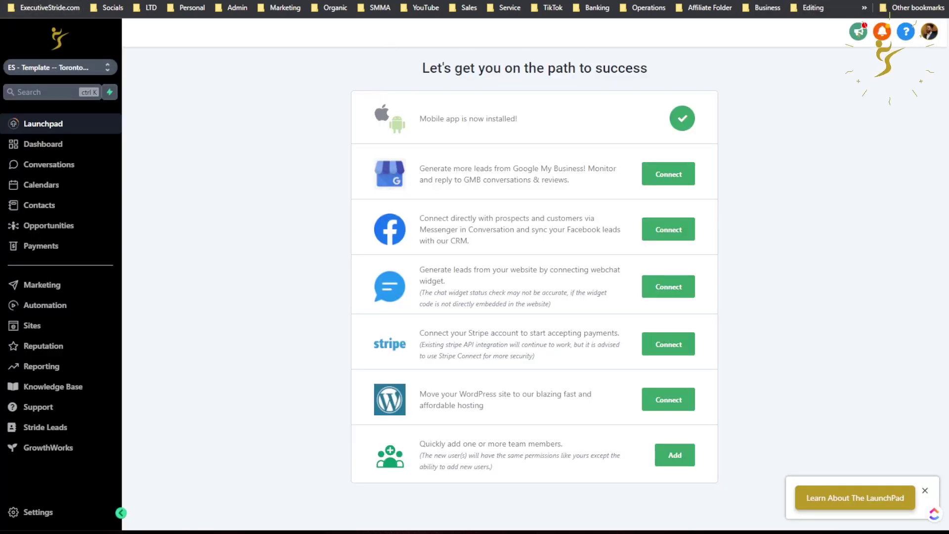
{"action": "key", "text": "F5"}
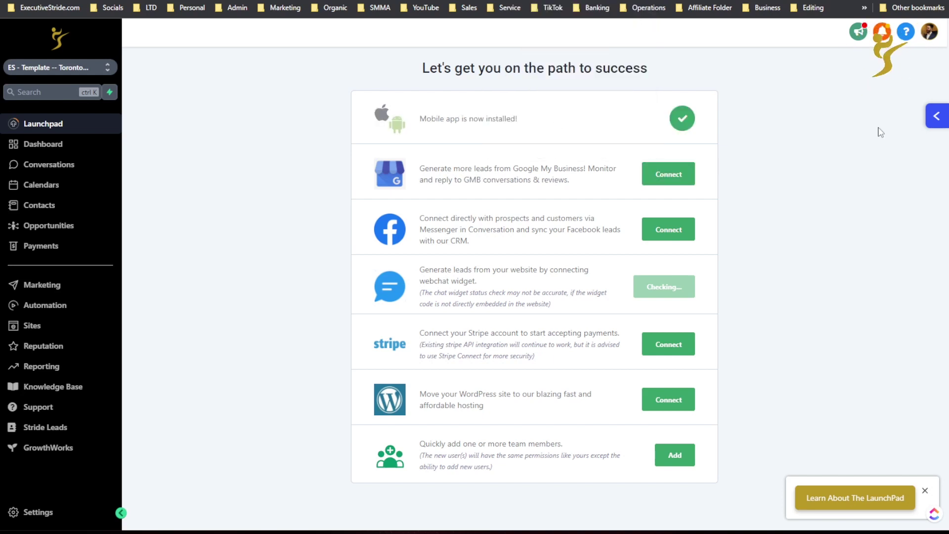
On the CRM's Calendars page, expand the Produktly builder and create and save a new tour named "test".
{"action": "left_click", "coordinate": [51, 184]}
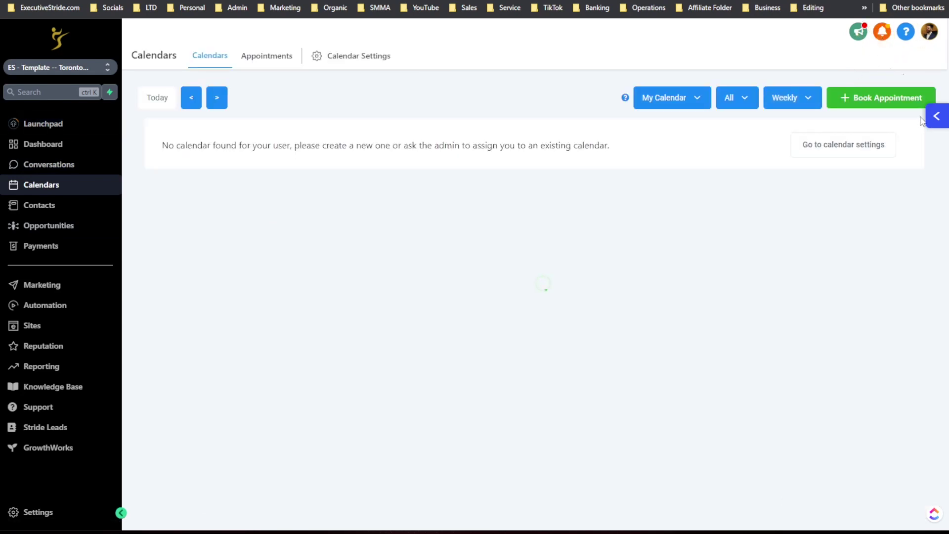
{"action": "left_click", "coordinate": [934, 118]}
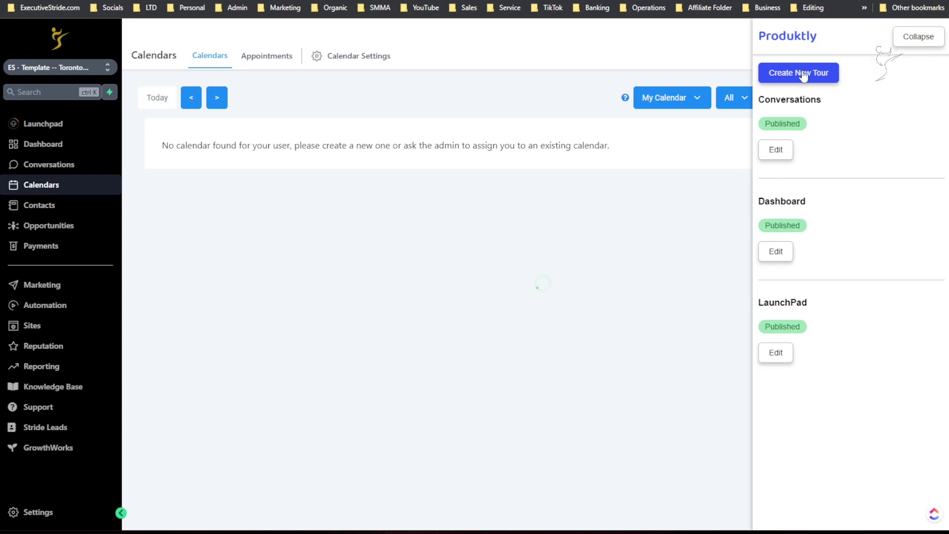
{"action": "left_click", "coordinate": [789, 81]}
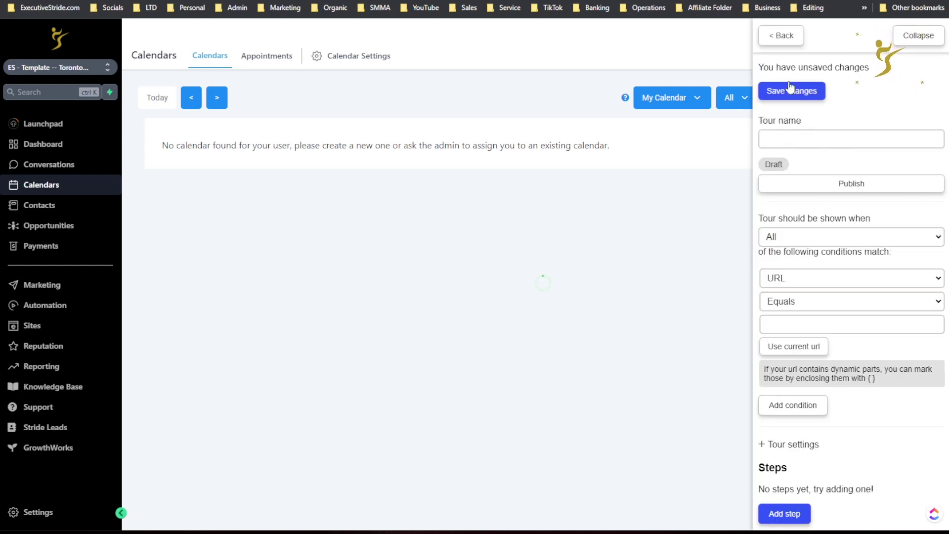
{"action": "left_click", "coordinate": [790, 90]}
{"action": "left_click", "coordinate": [782, 167]}
{"action": "type", "text": "test"}
{"action": "scroll", "coordinate": [806, 221], "scroll_direction": "down", "scroll_amount": 1}
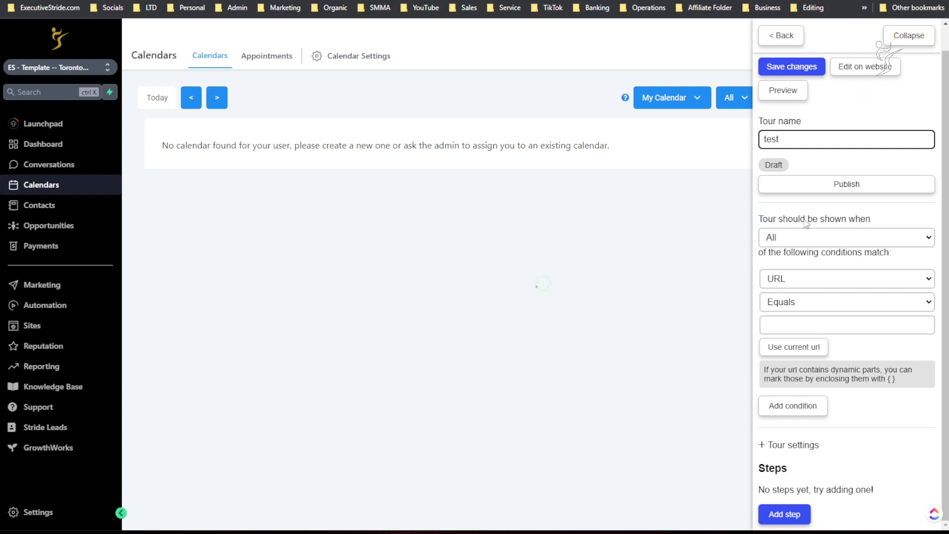
Review the tour settings and the display condition's match and attribute options, keeping All and URL.
{"action": "left_click", "coordinate": [788, 444]}
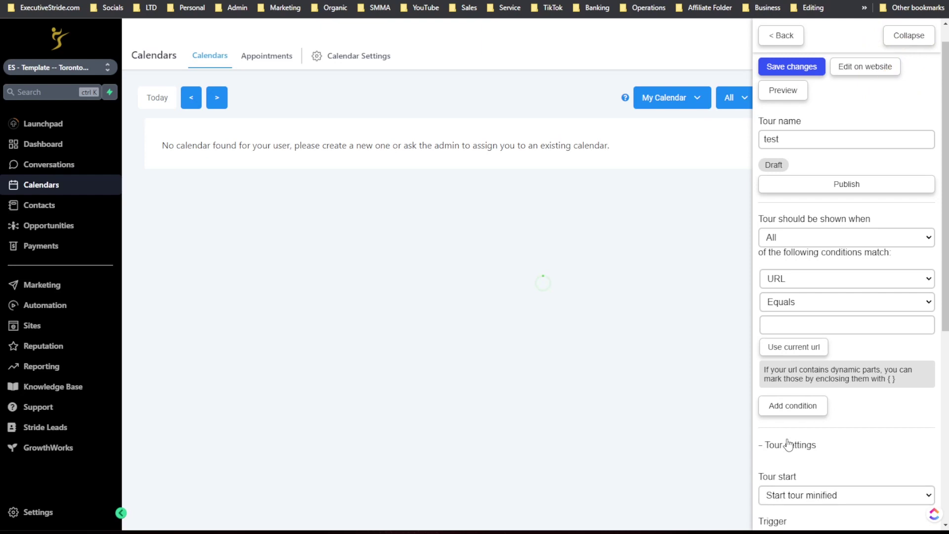
{"action": "left_click", "coordinate": [789, 445]}
{"action": "left_click", "coordinate": [806, 237]}
{"action": "left_click", "coordinate": [807, 236]}
{"action": "left_click", "coordinate": [796, 278]}
{"action": "left_click", "coordinate": [795, 289]}
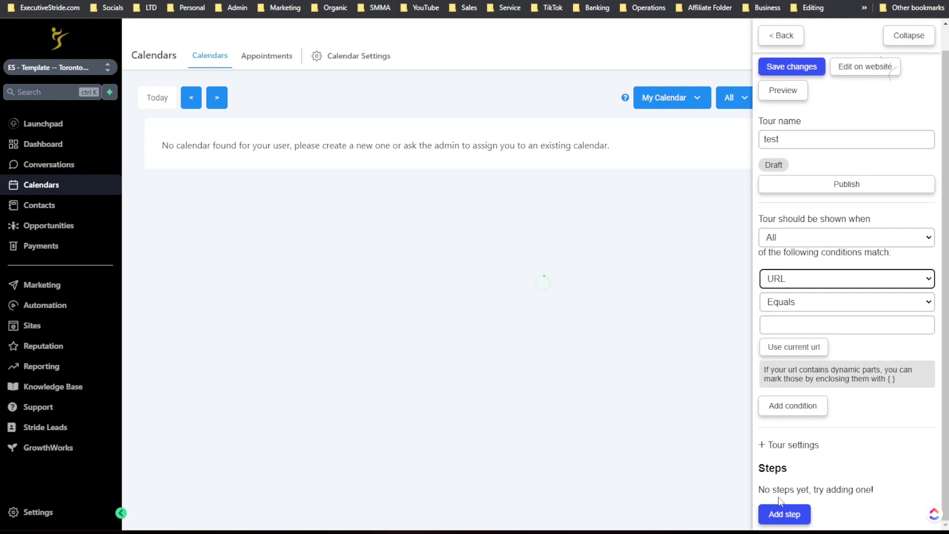
Add a step titled "TSTE" to the test tour, keeping its type as Highlight.
{"action": "left_click", "coordinate": [783, 513]}
{"action": "scroll", "coordinate": [786, 420], "scroll_direction": "down", "scroll_amount": 5}
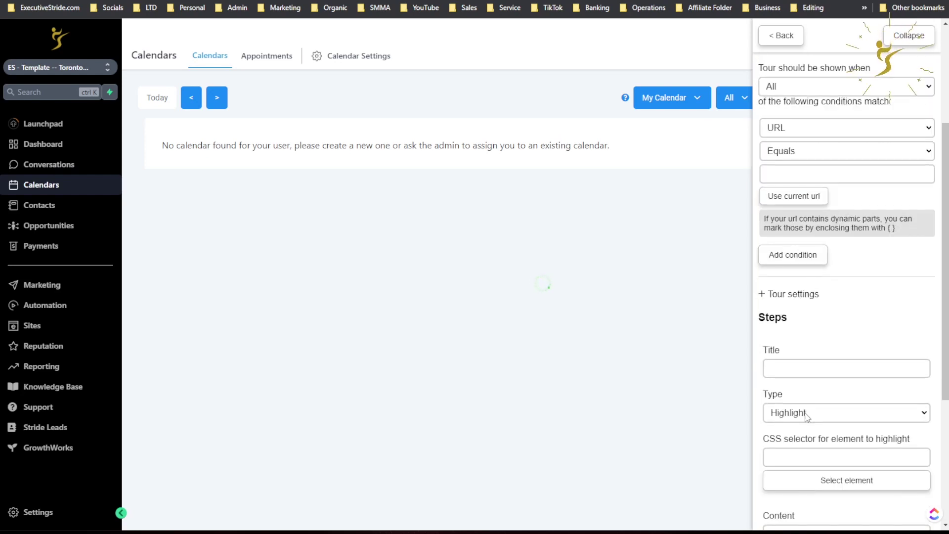
{"action": "left_click", "coordinate": [830, 300]}
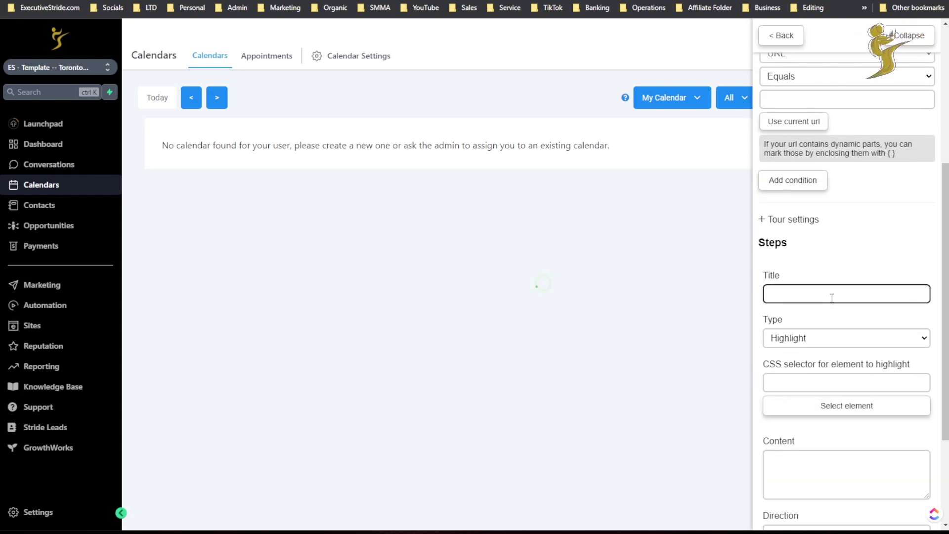
{"action": "type", "text": "TSTE"}
{"action": "left_click", "coordinate": [817, 348]}
{"action": "left_click", "coordinate": [805, 364]}
Pick the My Calendar dropdown on the page as the element for the TSTE step to highlight.
{"action": "left_click", "coordinate": [808, 386]}
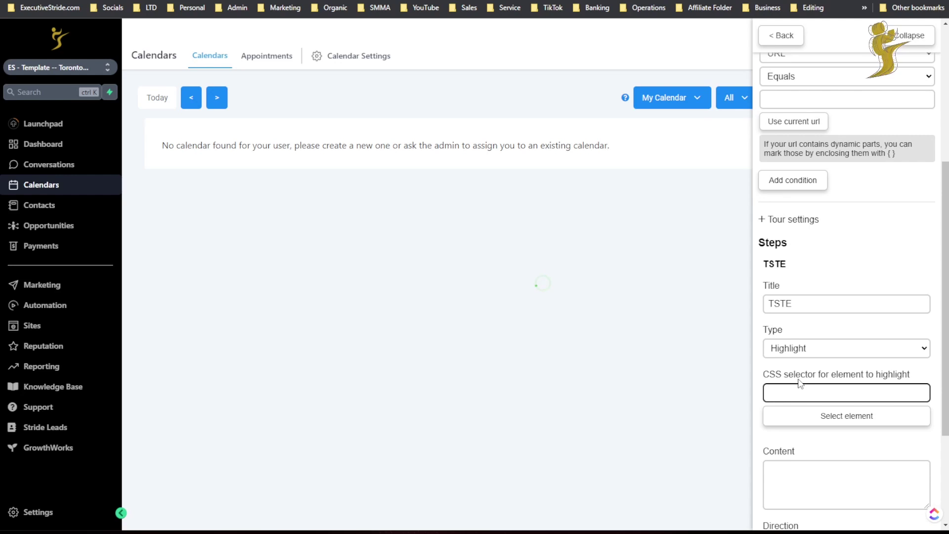
{"action": "left_click", "coordinate": [820, 417]}
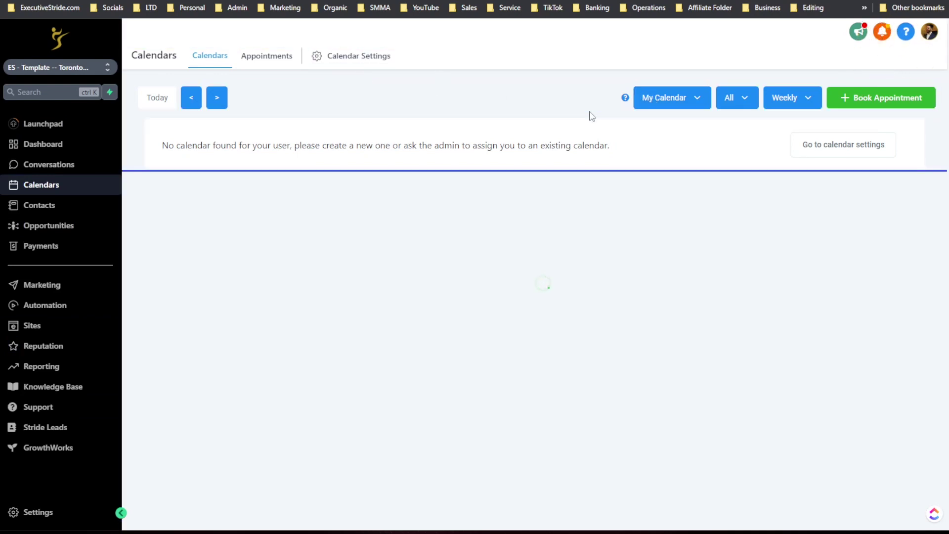
{"action": "left_click", "coordinate": [654, 100]}
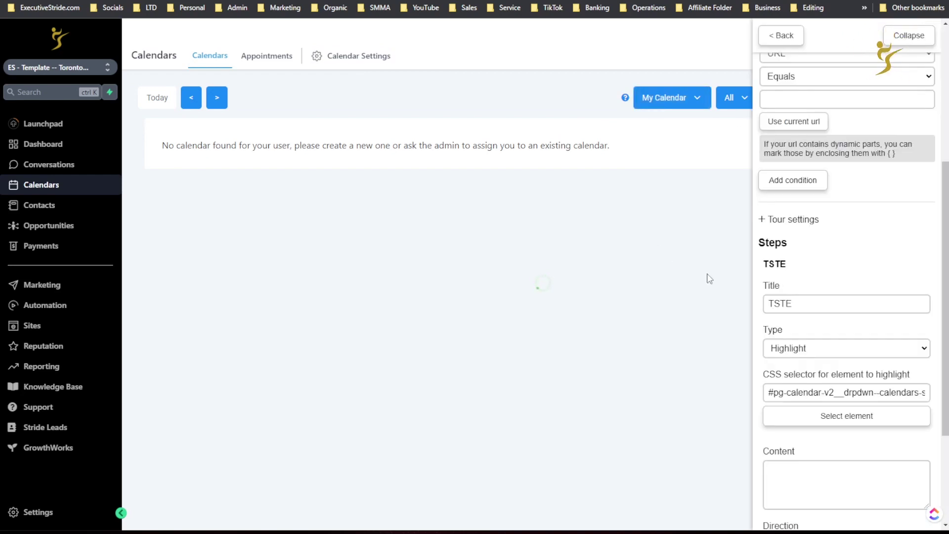
Examine the CSS selector, the step's remaining options and the URL condition's comparison choices, keeping Equals.
{"action": "left_click_drag", "start_coordinate": [786, 392], "coordinate": [884, 393]}
{"action": "scroll", "coordinate": [859, 395], "scroll_direction": "down", "scroll_amount": 3}
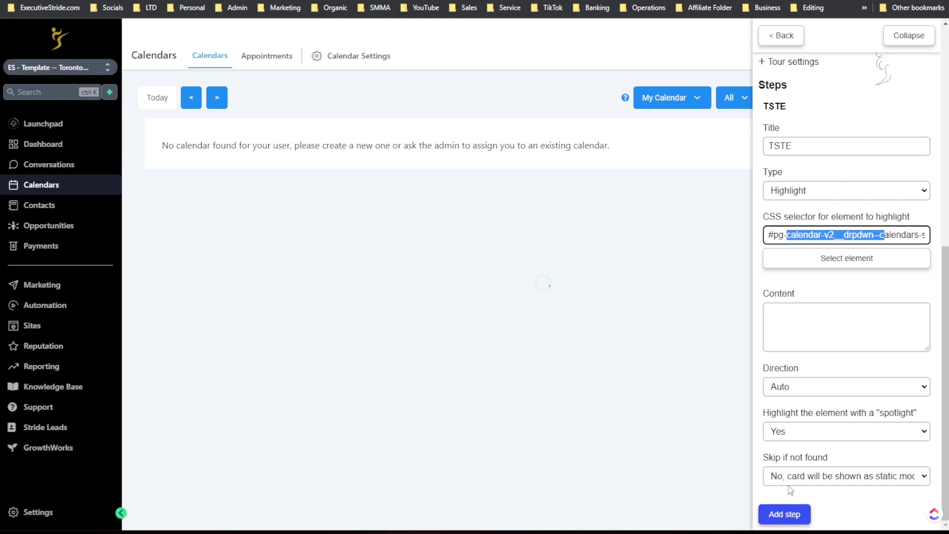
{"action": "scroll", "coordinate": [840, 420], "scroll_direction": "up", "scroll_amount": 8}
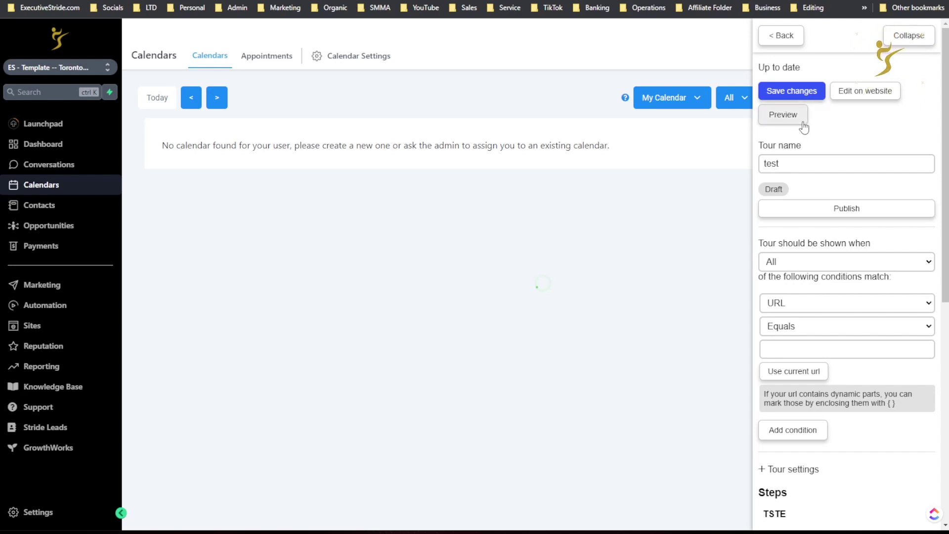
{"action": "scroll", "coordinate": [862, 318], "scroll_direction": "down", "scroll_amount": 1}
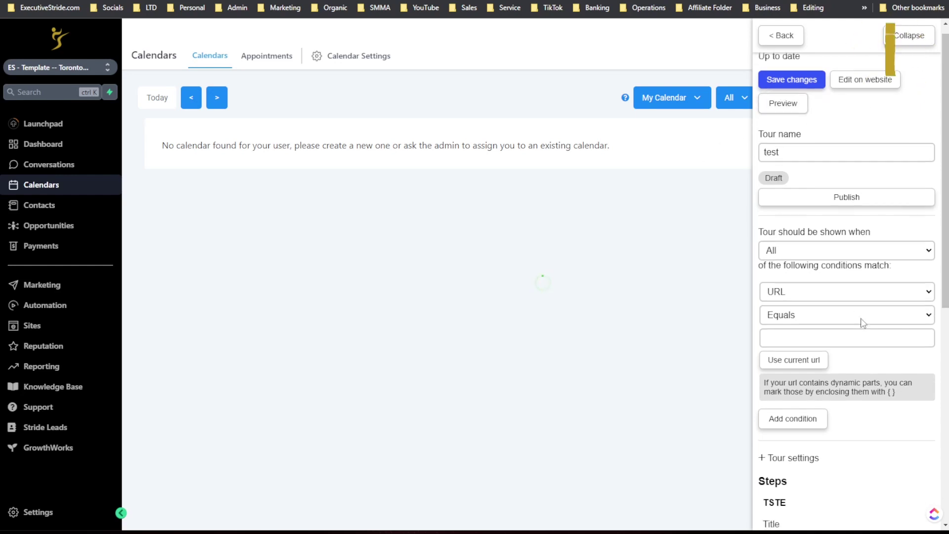
{"action": "left_click", "coordinate": [790, 289]}
{"action": "left_click", "coordinate": [790, 287]}
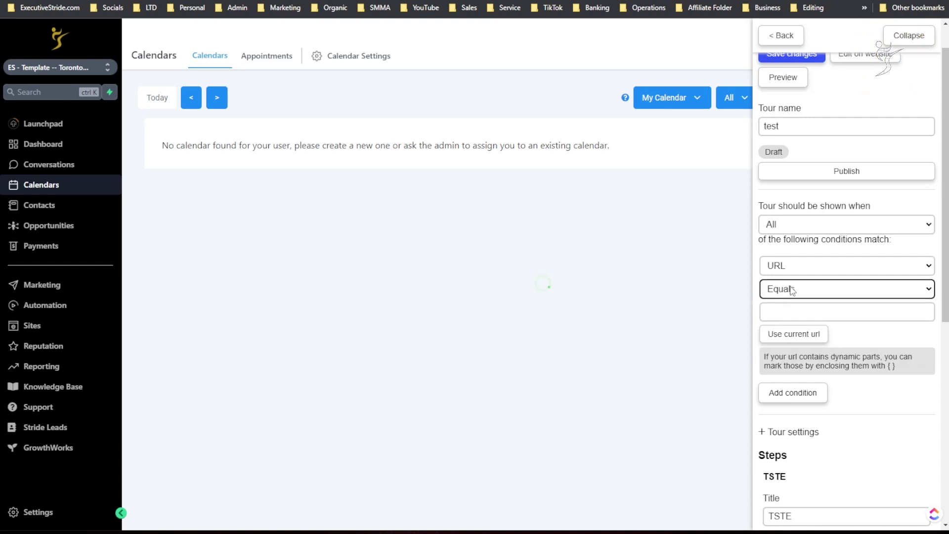
Leave the on-page tour builder and delete the draft tour named test from the Produktly dashboard.
{"action": "left_click", "coordinate": [791, 289]}
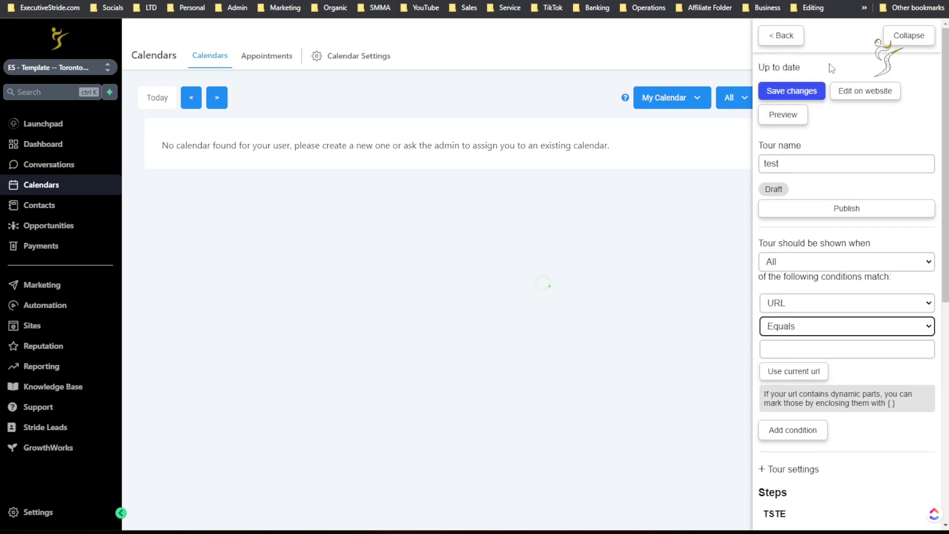
{"action": "left_click", "coordinate": [784, 43]}
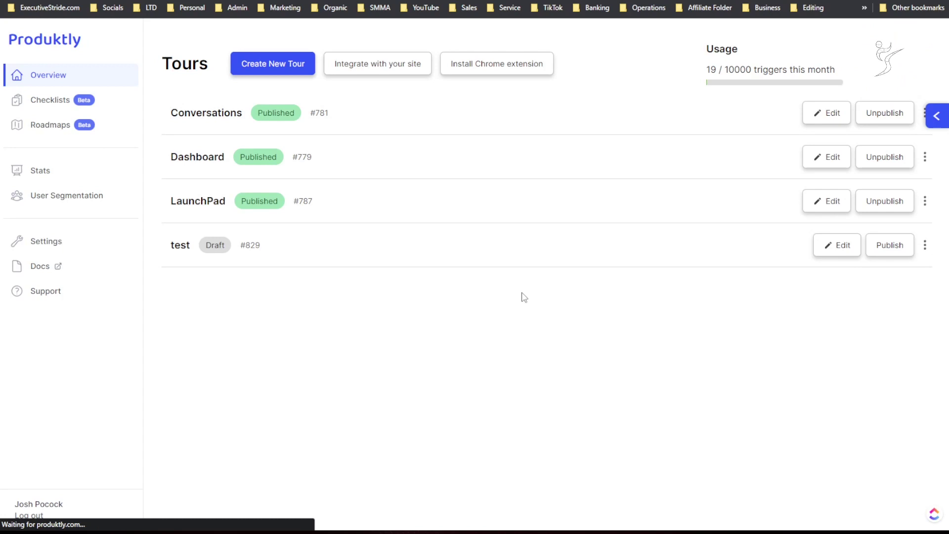
{"action": "left_click", "coordinate": [924, 245]}
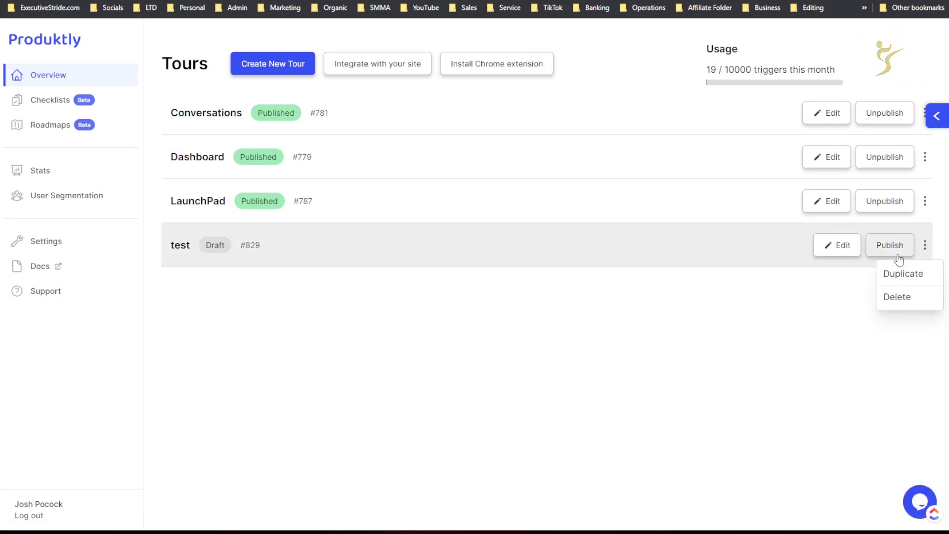
{"action": "left_click", "coordinate": [892, 296]}
{"action": "left_click", "coordinate": [500, 290]}
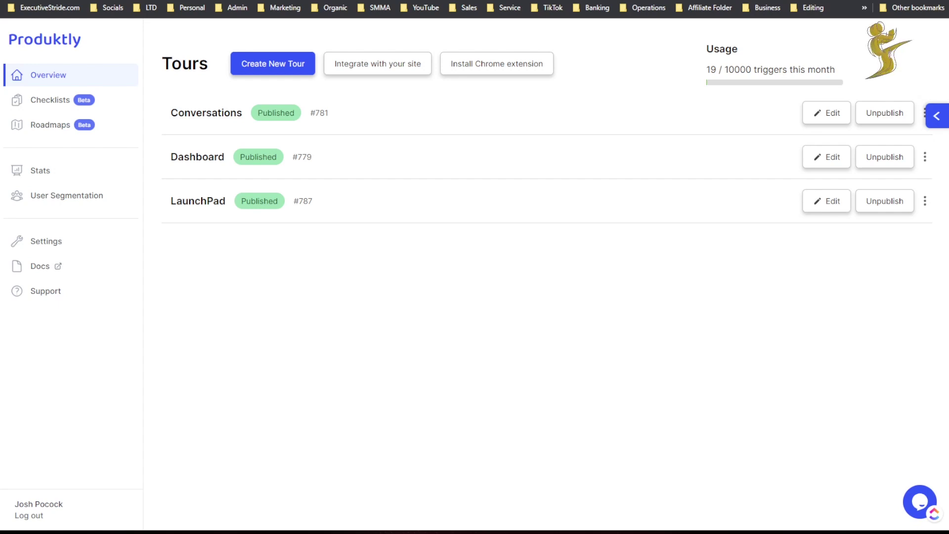
Find the 6-Day Challenge Accelerate Your Stride page with "ACC", open it and look over its opening section.
{"action": "type", "text": "ACC"}
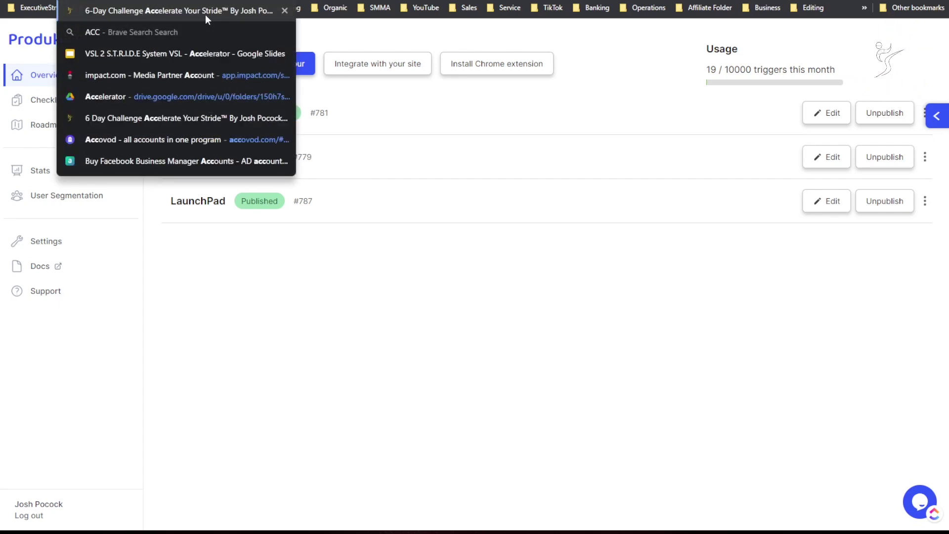
{"action": "left_click", "coordinate": [205, 15]}
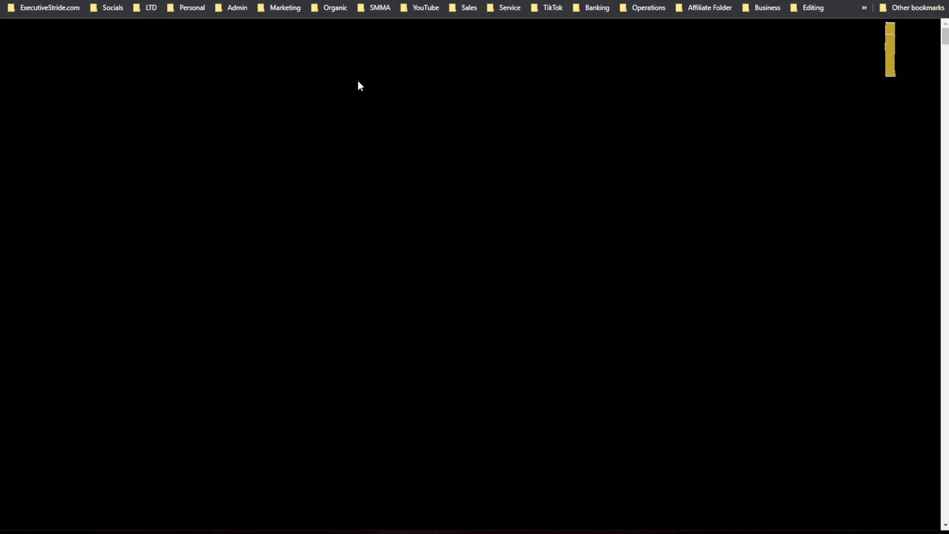
{"action": "scroll", "coordinate": [352, 121], "scroll_direction": "down", "scroll_amount": 5}
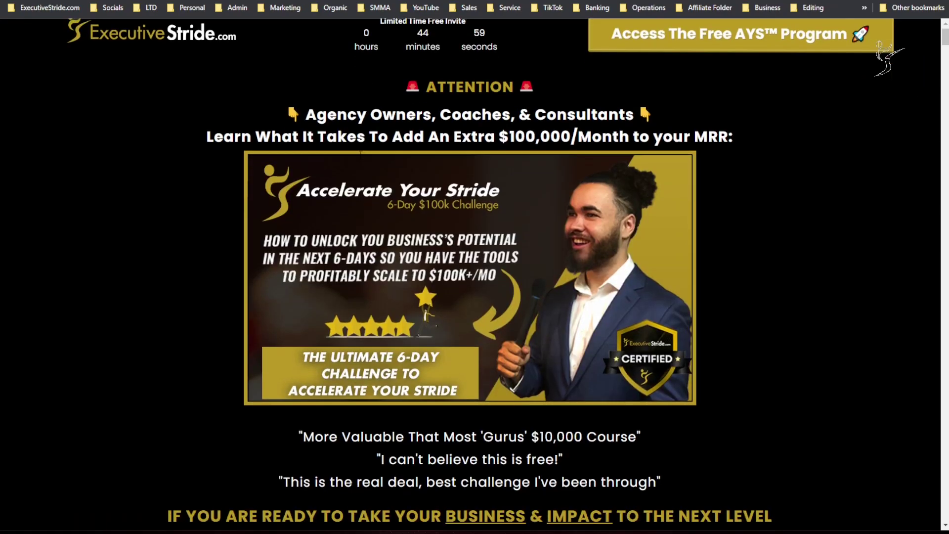
{"action": "scroll", "coordinate": [415, 165], "scroll_direction": "down", "scroll_amount": 5}
{"action": "scroll", "coordinate": [415, 165], "scroll_direction": "up", "scroll_amount": 15}
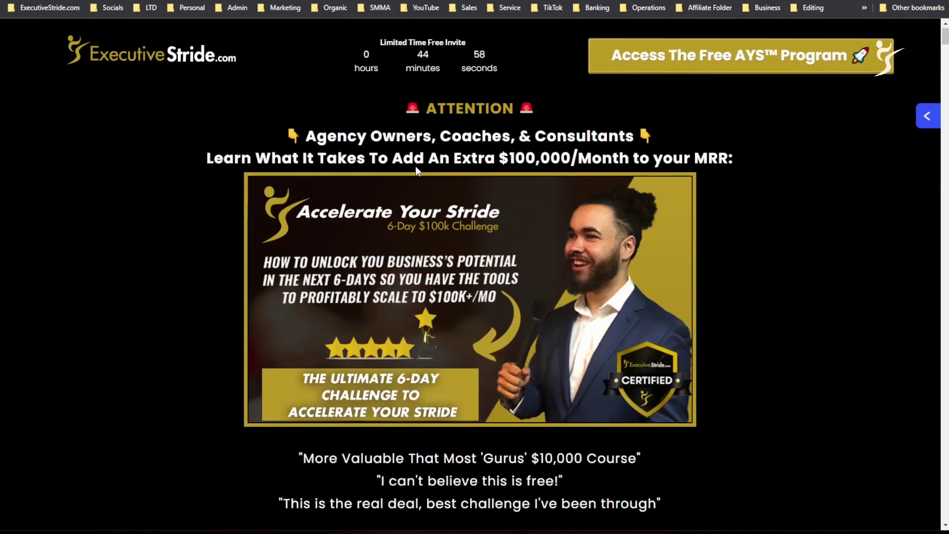
Open the Access The Free AYS Program sign-up form, review its fields and close it without filling it in.
{"action": "left_click", "coordinate": [650, 64]}
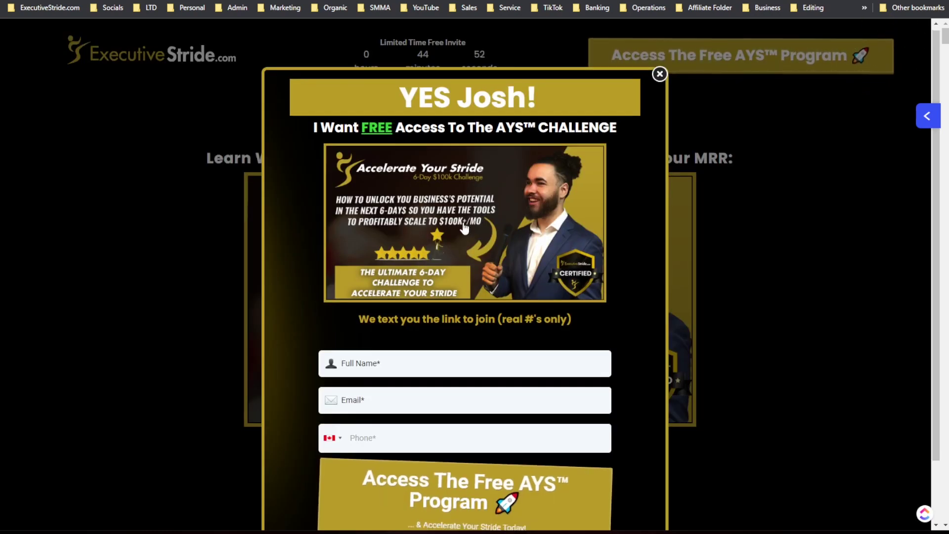
{"action": "scroll", "coordinate": [488, 234], "scroll_direction": "down", "scroll_amount": 2}
{"action": "scroll", "coordinate": [488, 234], "scroll_direction": "up", "scroll_amount": 1}
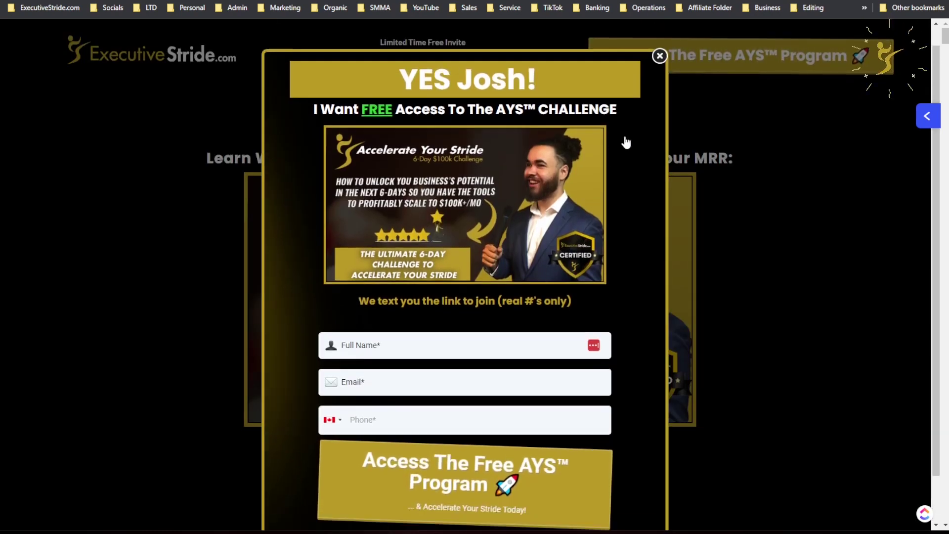
{"action": "left_click", "coordinate": [659, 39]}
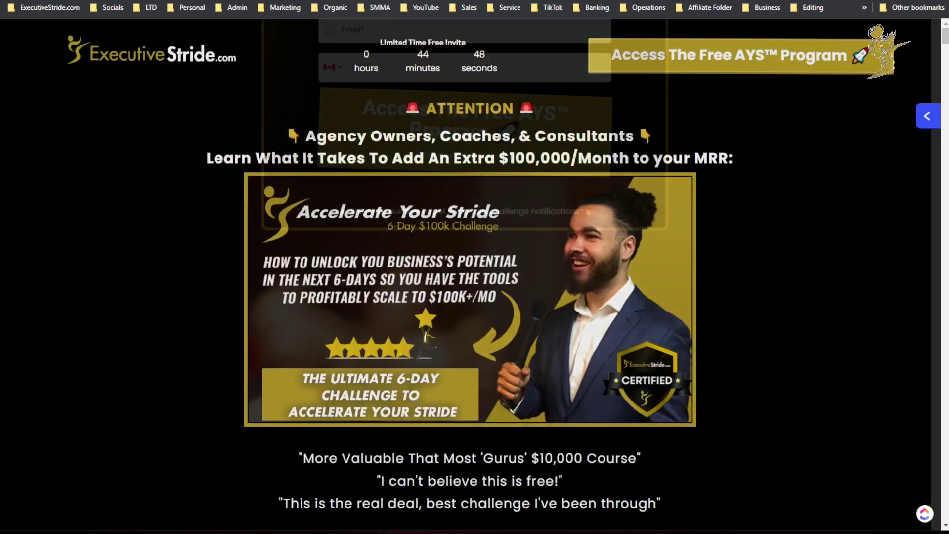
Review the challenge page's testimonials and teaching points, and look up address suggestions for "str" without opening one.
{"action": "scroll", "coordinate": [647, 224], "scroll_direction": "down", "scroll_amount": 4}
{"action": "scroll", "coordinate": [633, 226], "scroll_direction": "down", "scroll_amount": 2}
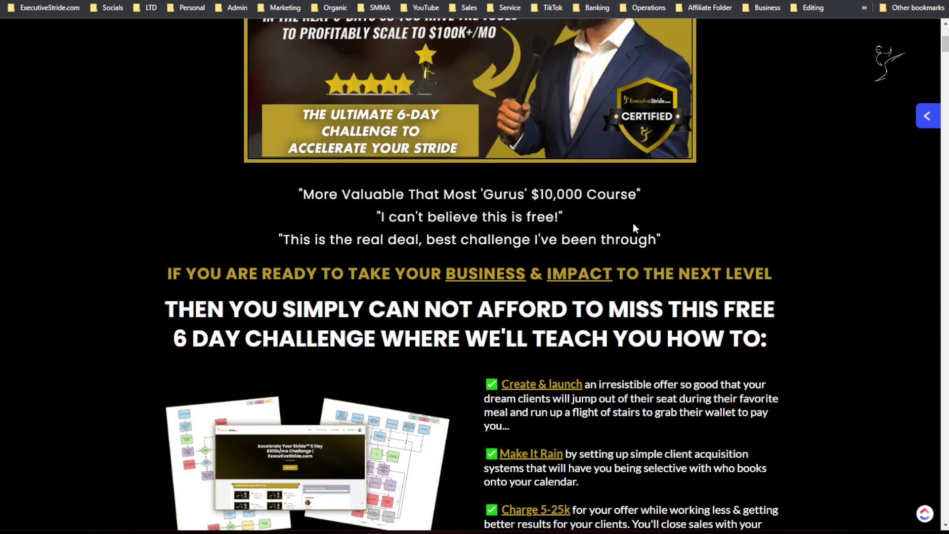
{"action": "scroll", "coordinate": [633, 227], "scroll_direction": "up", "scroll_amount": 2}
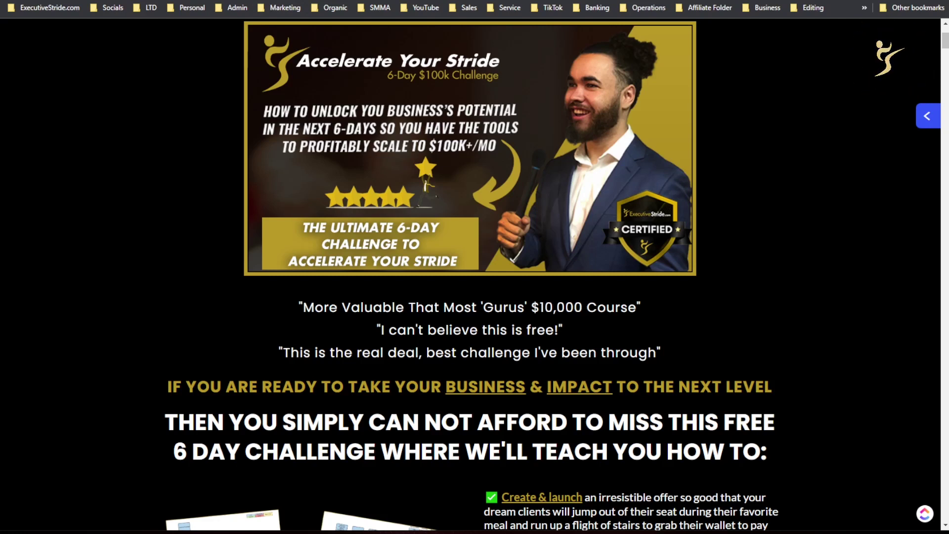
{"action": "scroll", "coordinate": [225, 78], "scroll_direction": "up", "scroll_amount": 2}
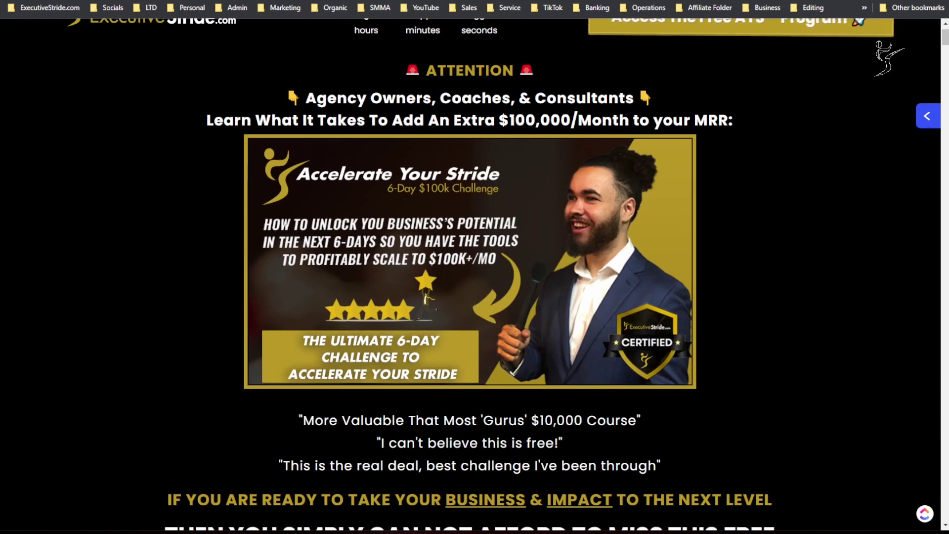
{"action": "type", "text": "str"}
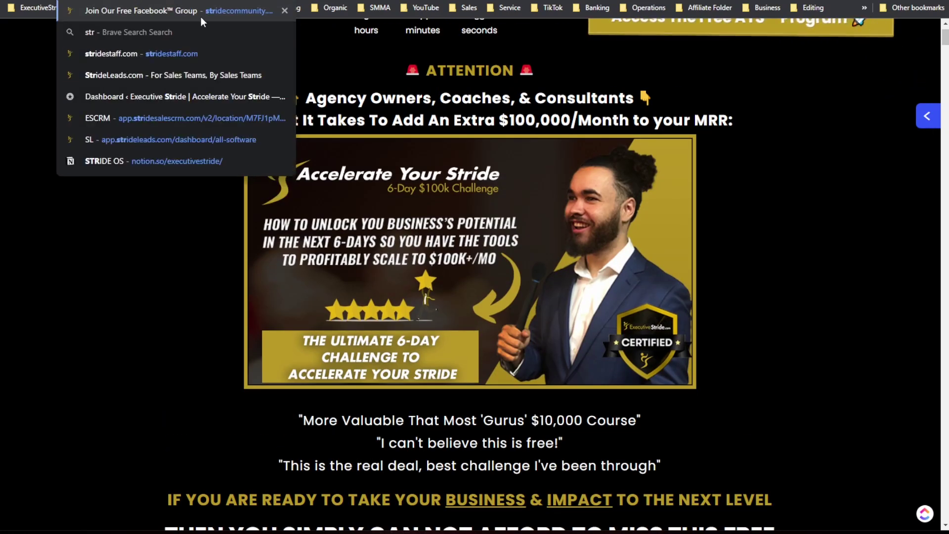
{"action": "key", "text": "Escape"}
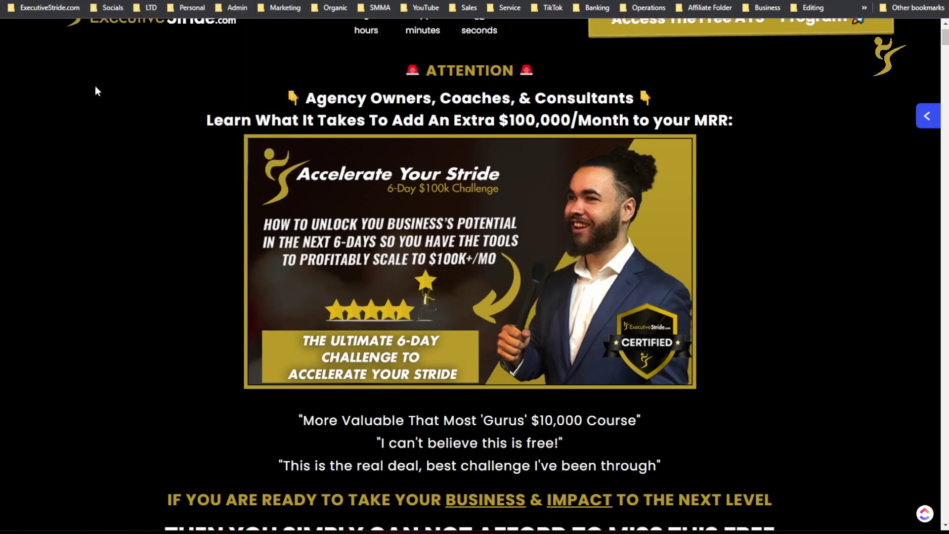